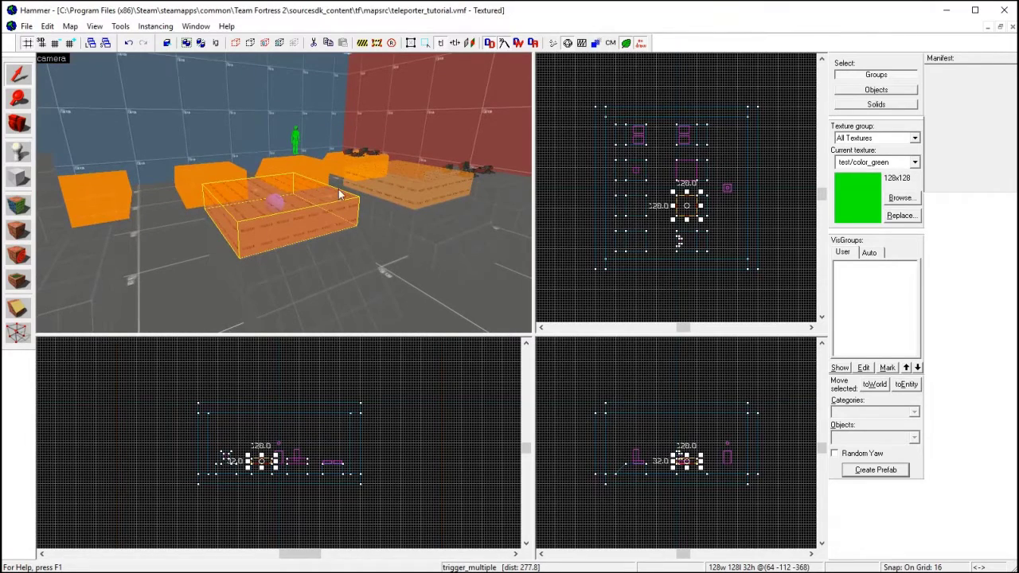
Examine the selected trigger volume and the surrounding teleporters and orange platforms in the tutorial map from several angles
key("z")
key("w")
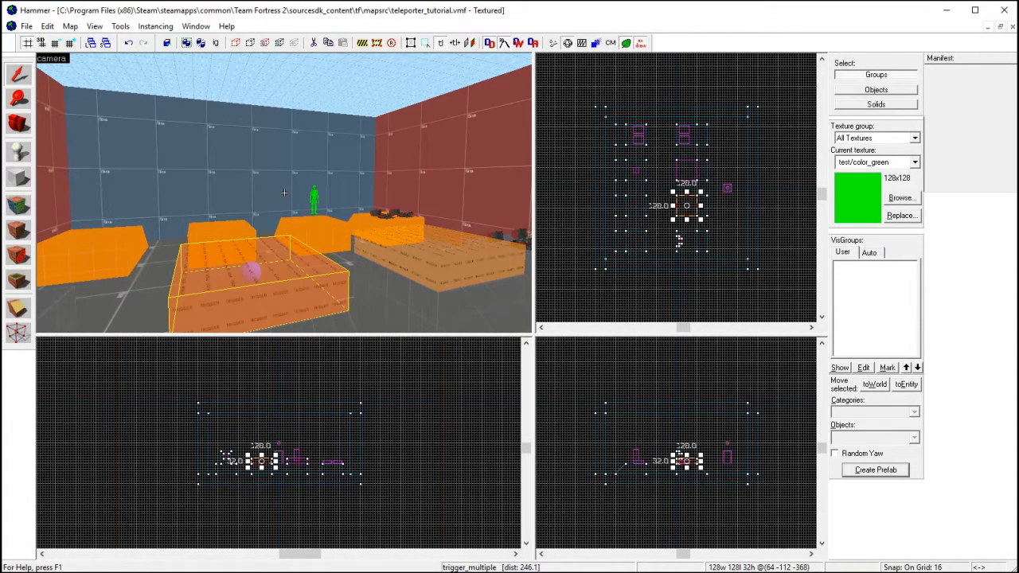
key("w")
key("a")
key("w")
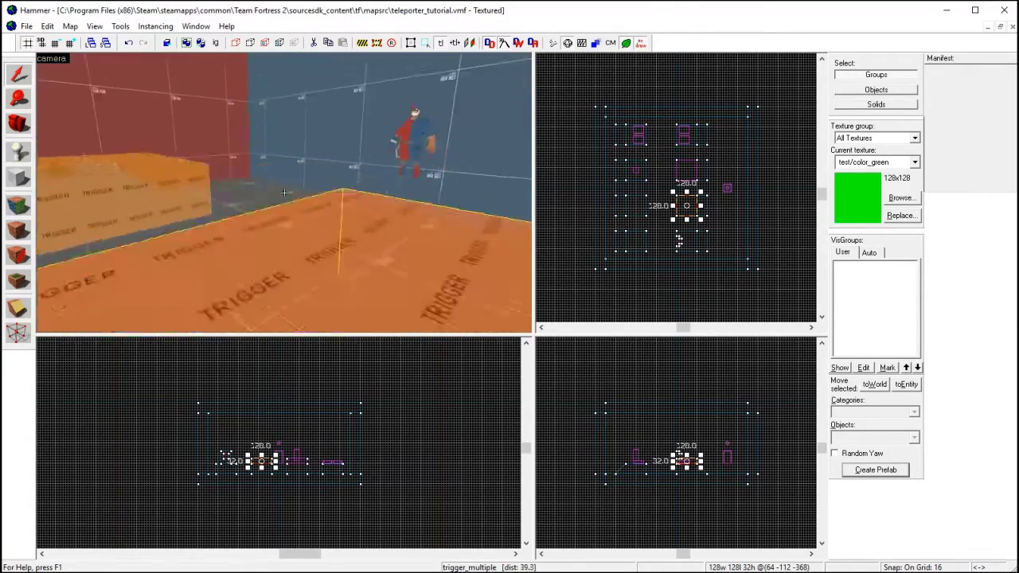
key("w")
key("s")
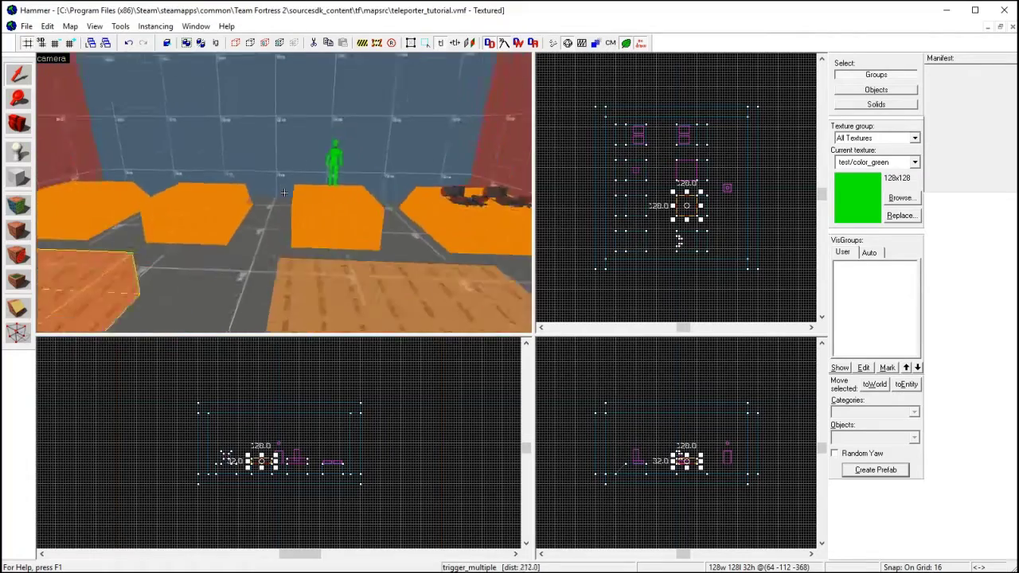
key("s")
key("a")
key("d")
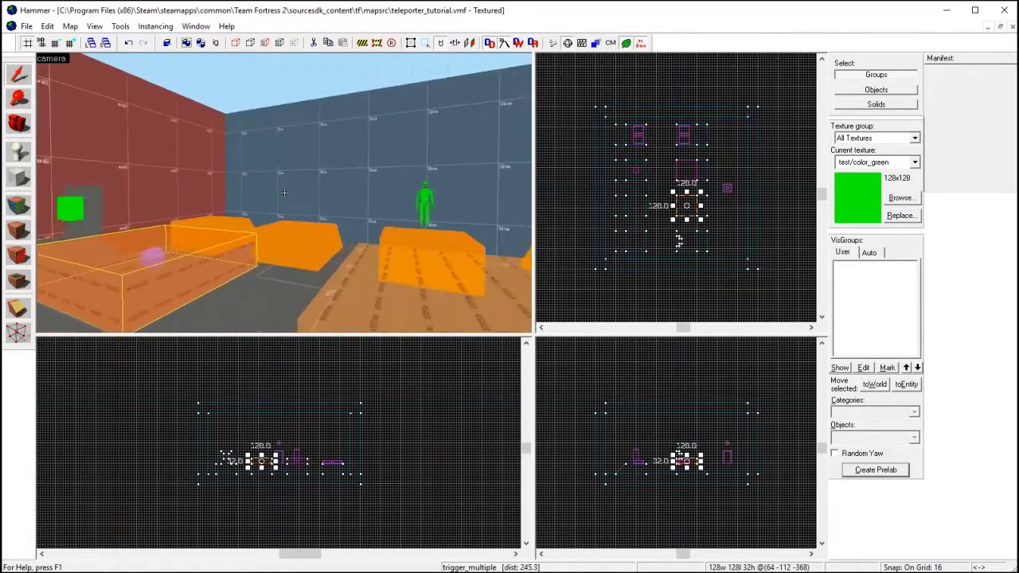
key("s")
Open the recent map teleporter_testing.vmf and bring the empty floor in front of the orange blocks into view
left_click(26, 25)
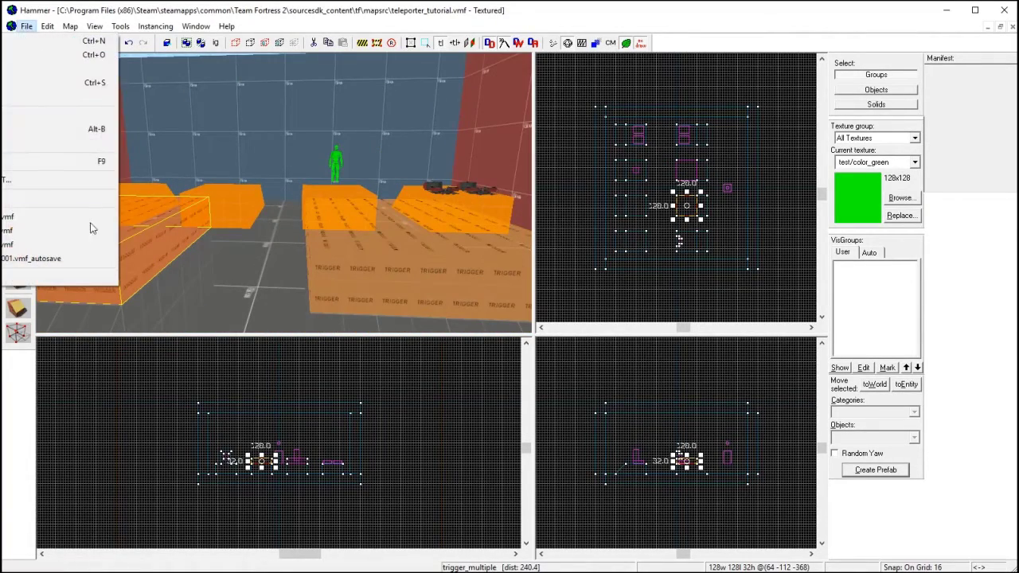
left_click(32, 221)
key("w")
key("z")
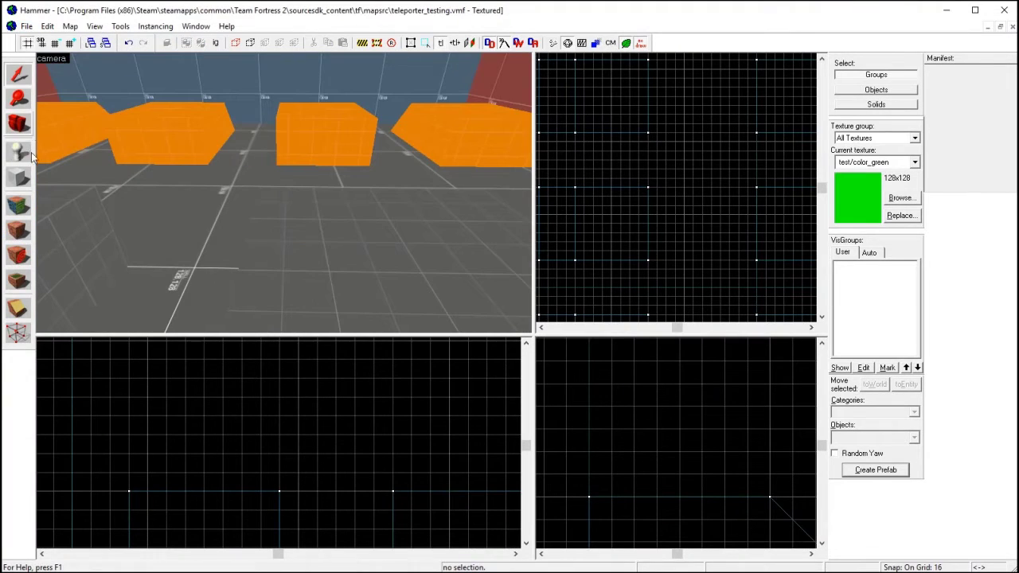
Place a prop_static entity on the floor in front of the orange blocks and select it
left_click(28, 152)
left_click(370, 254)
left_click(17, 74)
left_click(420, 243)
Change the new entity's class to obj_teleporter and close its properties
double_click(398, 233)
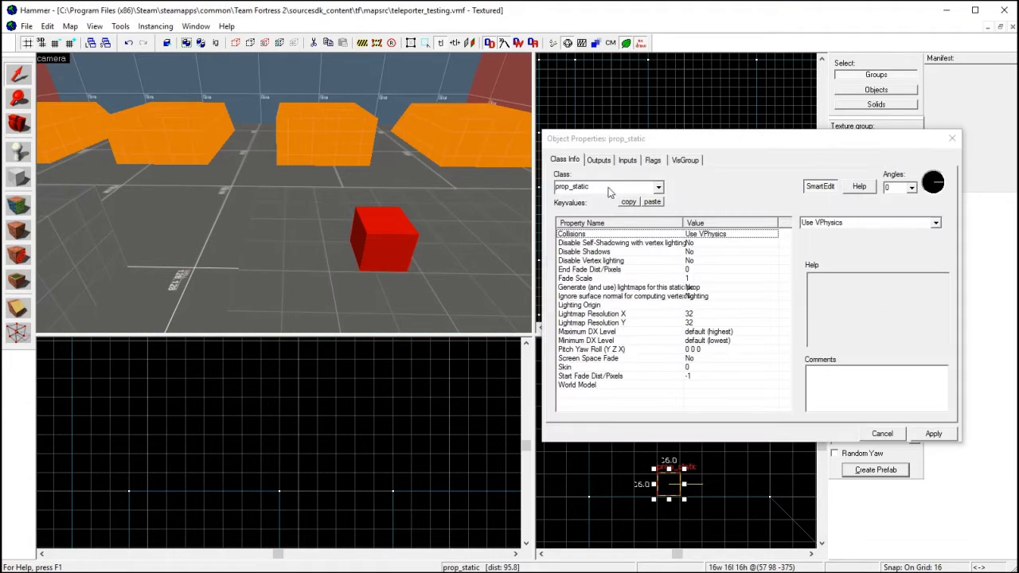
left_click(608, 187)
type("obj_tele")
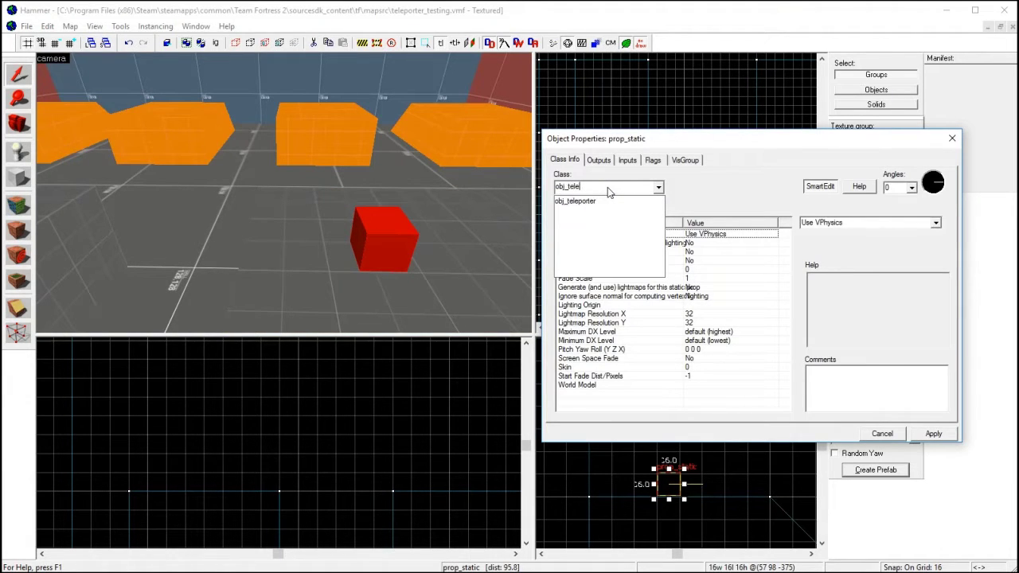
key("Return")
key("Return")
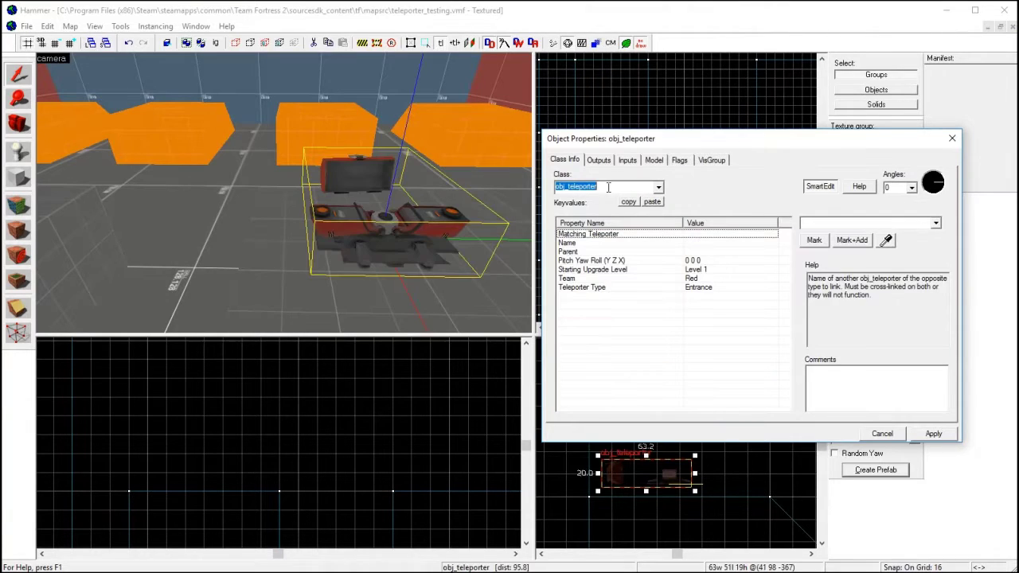
key("z")
key("z")
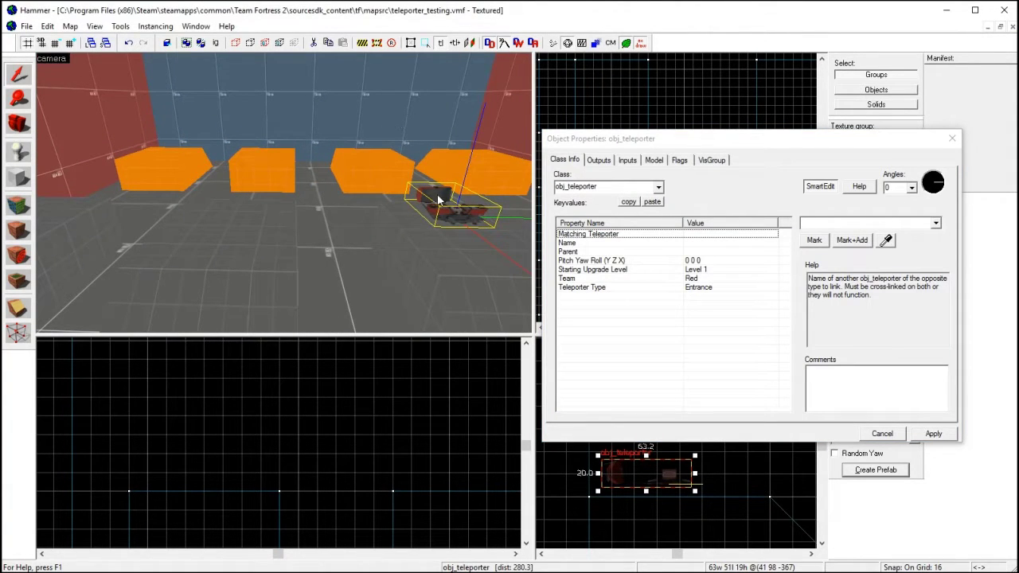
left_click(578, 278)
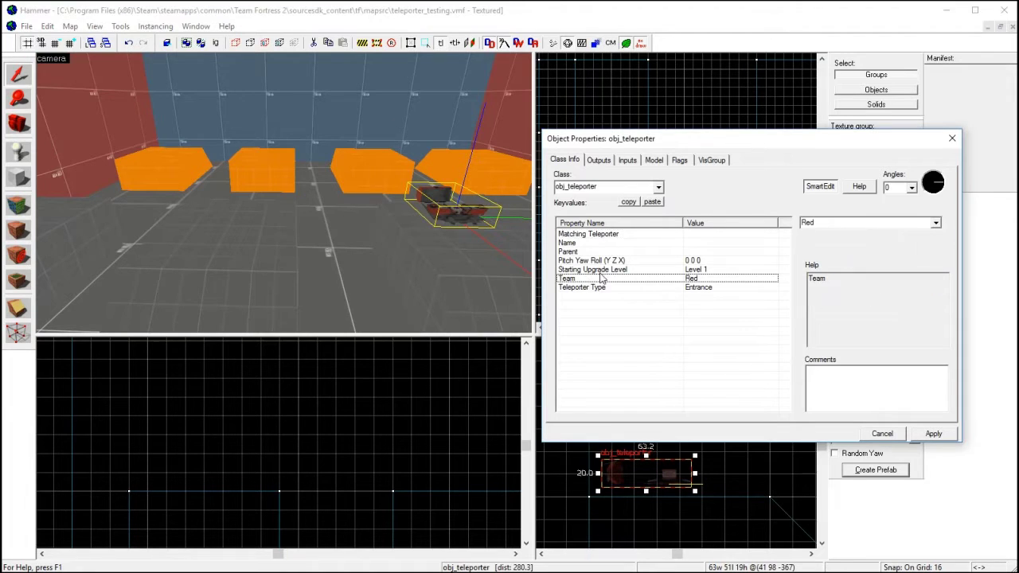
left_click(951, 139)
Reposition the teleporter in the top view and lower it so it rests on the floor
scroll(685, 220, "down", 3)
scroll(706, 224, "up", 9)
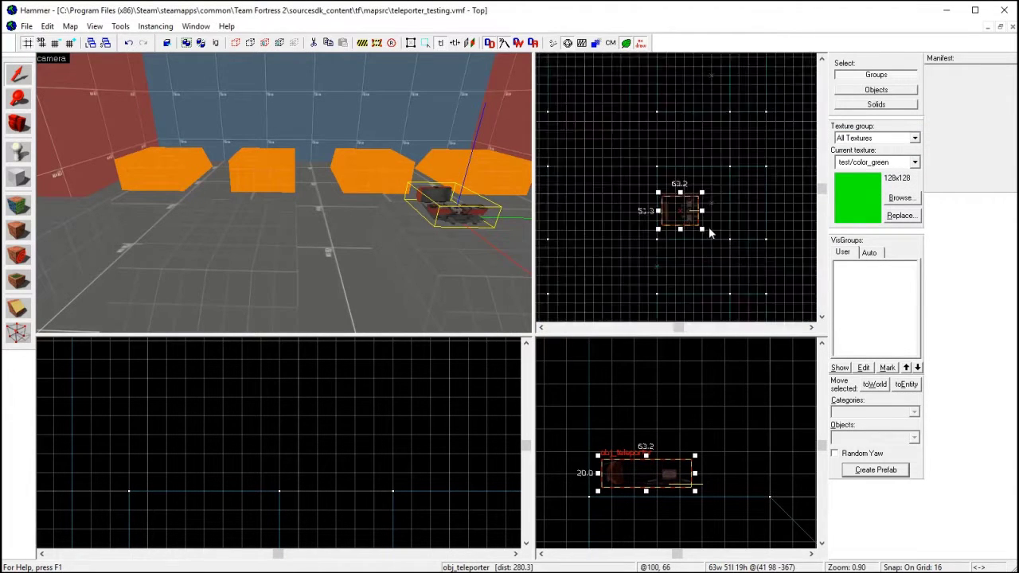
left_click_drag(678, 199, 696, 174)
scroll(562, 411, "down", 6)
scroll(602, 446, "up", 4)
left_click_drag(606, 437, 612, 447)
Duplicate the teleporter so that two stand on the floor and two on top of the middle orange blocks
left_click_drag(695, 183, 606, 204)
scroll(697, 204, "down", 5)
scroll(690, 239, "up", 4)
left_click(481, 234, "ctrl")
scroll(694, 205, "down", 5)
key("z")
key("d")
key("z")
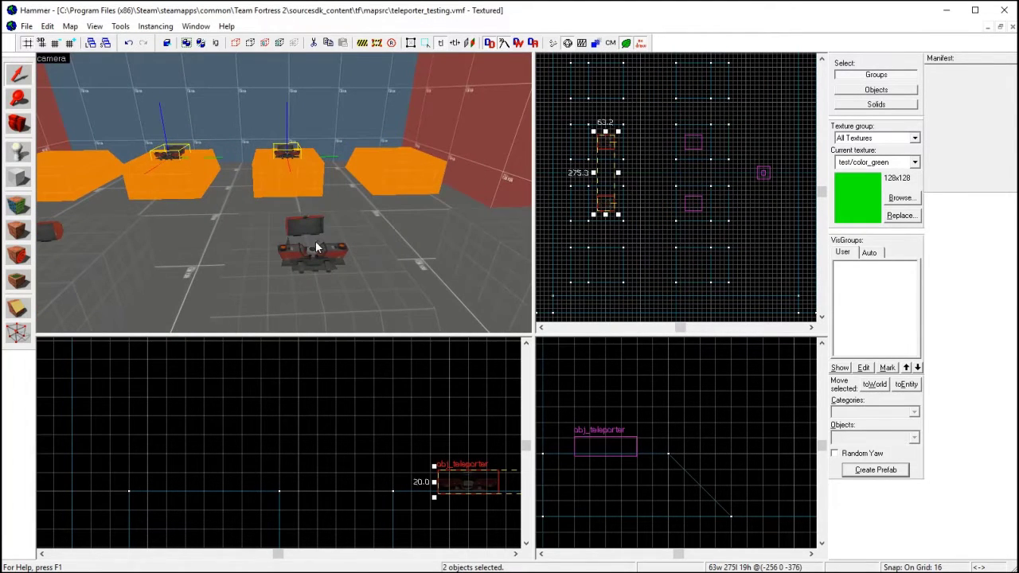
Set the Team of the left floor teleporter to Blue
left_click(315, 240)
left_click(314, 255)
key("z")
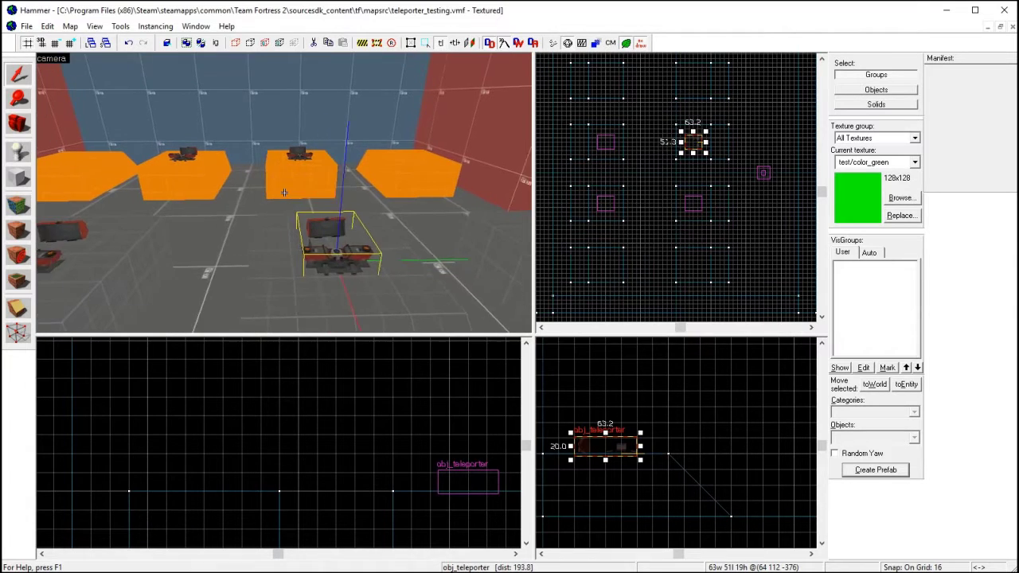
key("a")
key("z")
double_click(169, 259)
left_click(648, 280)
left_click(936, 223)
left_click(821, 240)
Try to set the Team of the teleporter on the left middle orange block to Blue
left_click(257, 160)
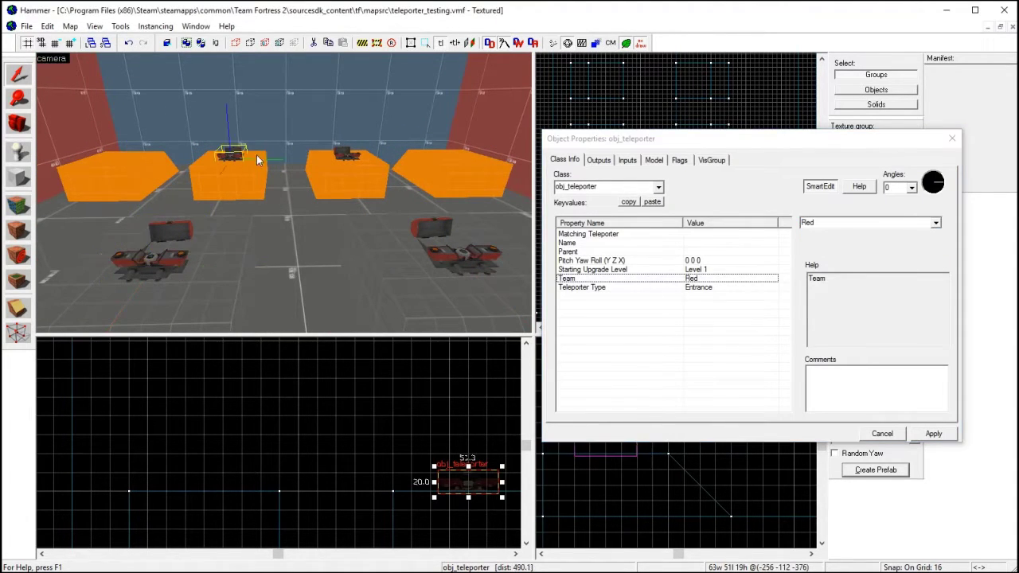
left_click(936, 223)
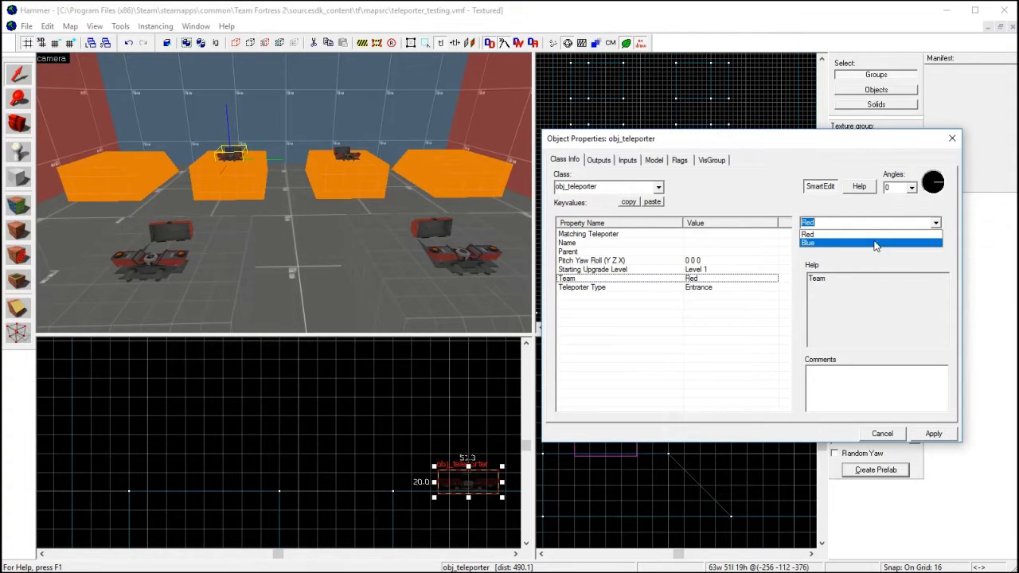
left_click(876, 243)
left_click(157, 256, "ctrl")
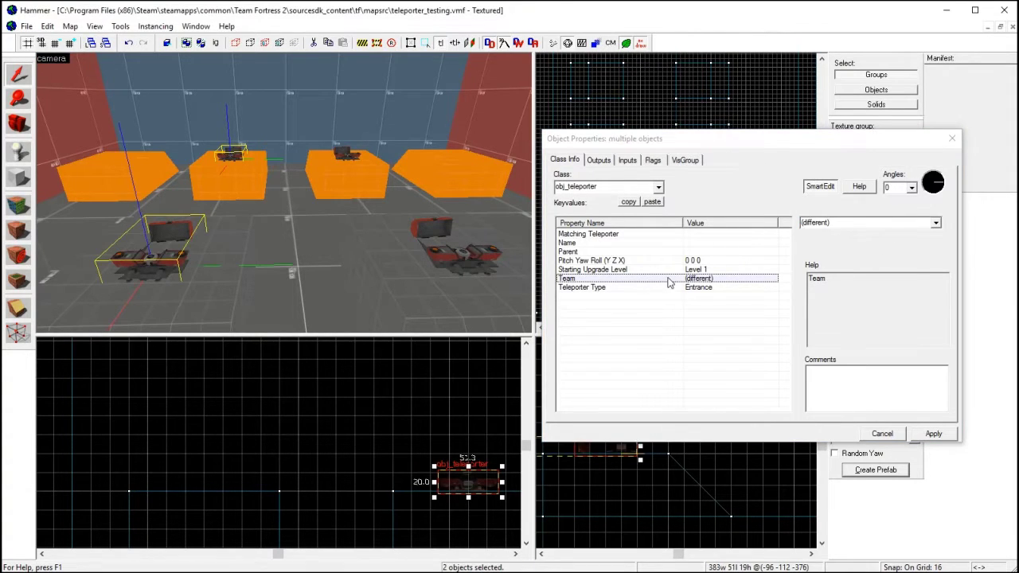
Select both teleporters on the orange blocks and set their Teleporter Type to Exit
left_click(232, 158)
left_click(332, 176, "ctrl")
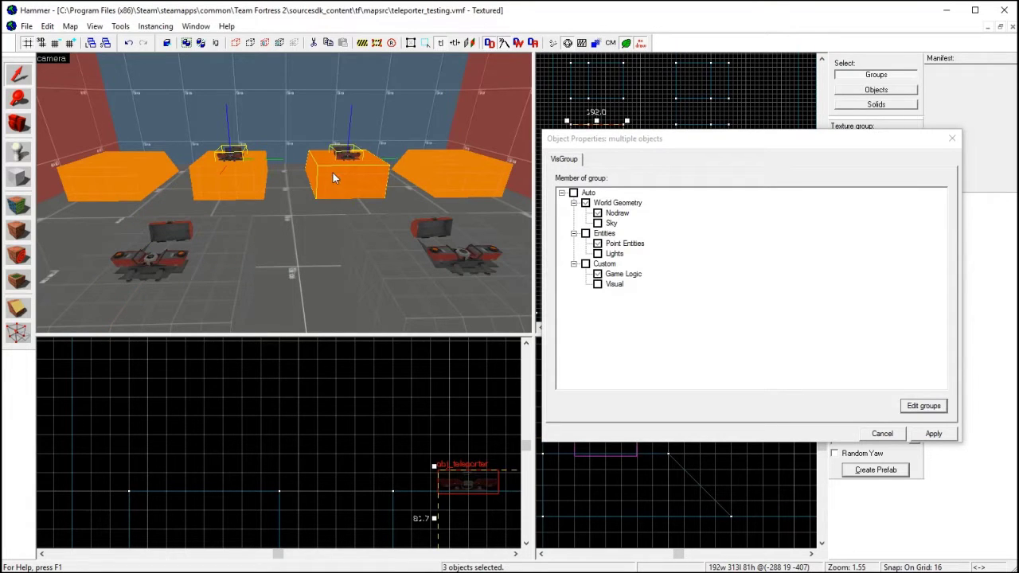
left_click(332, 177, "ctrl")
left_click(590, 287)
left_click(937, 223)
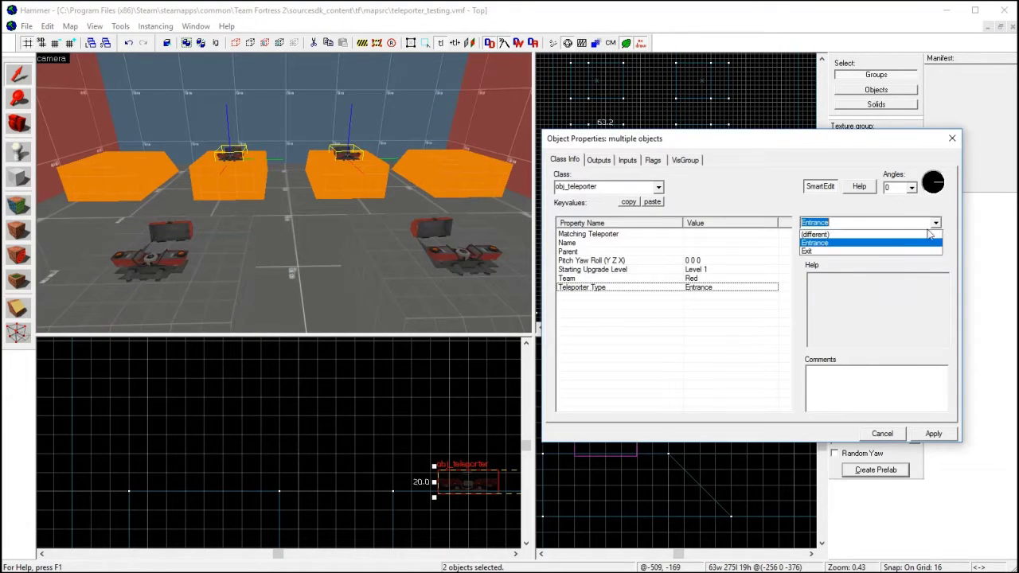
left_click(871, 251)
Name the right floor teleporter red_tele_entrance and apply the change
left_click(282, 242)
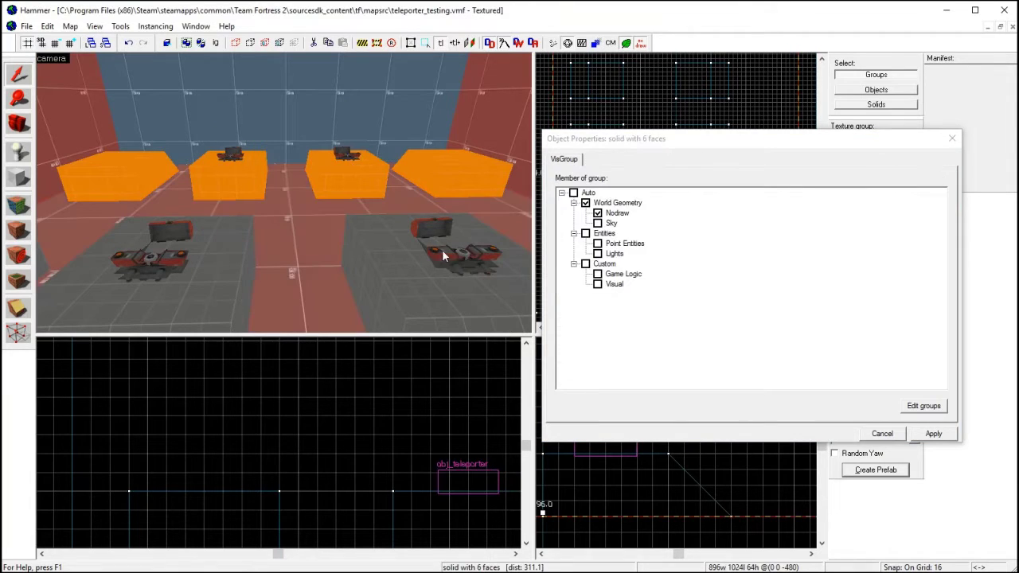
left_click(433, 254)
left_click(664, 236)
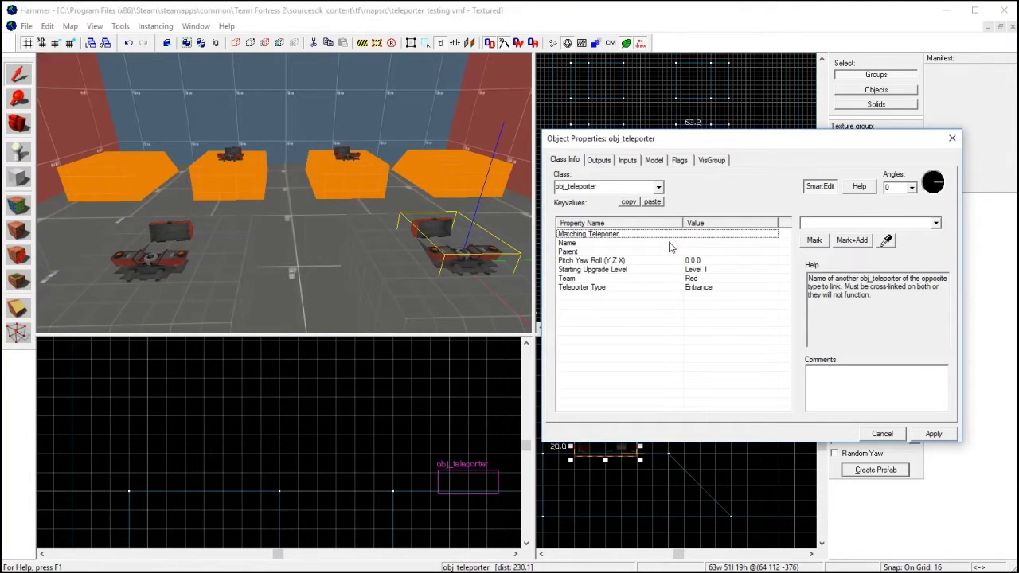
left_click(671, 243)
type("red_tele_entrance")
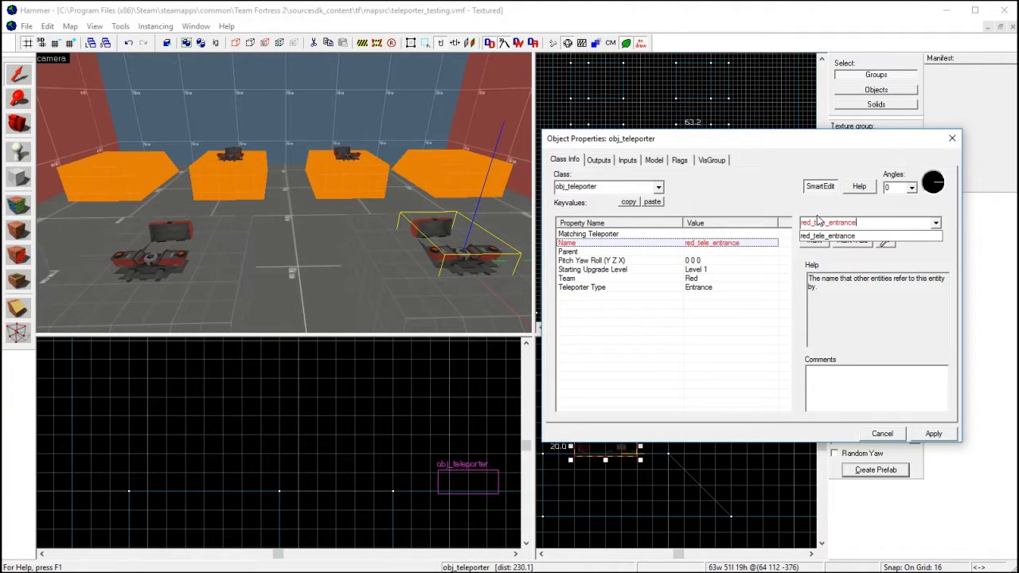
left_click(933, 433)
left_click(933, 433)
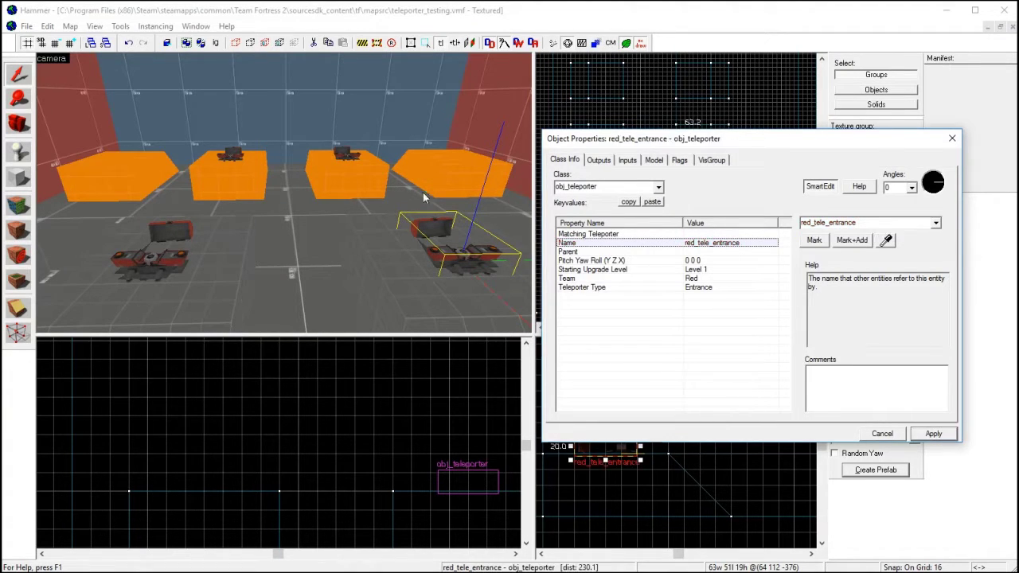
Name the teleporter on the right middle orange block red_tele_exit and apply the change
left_click(344, 150)
left_click(695, 234)
left_click(669, 242)
left_click(831, 221)
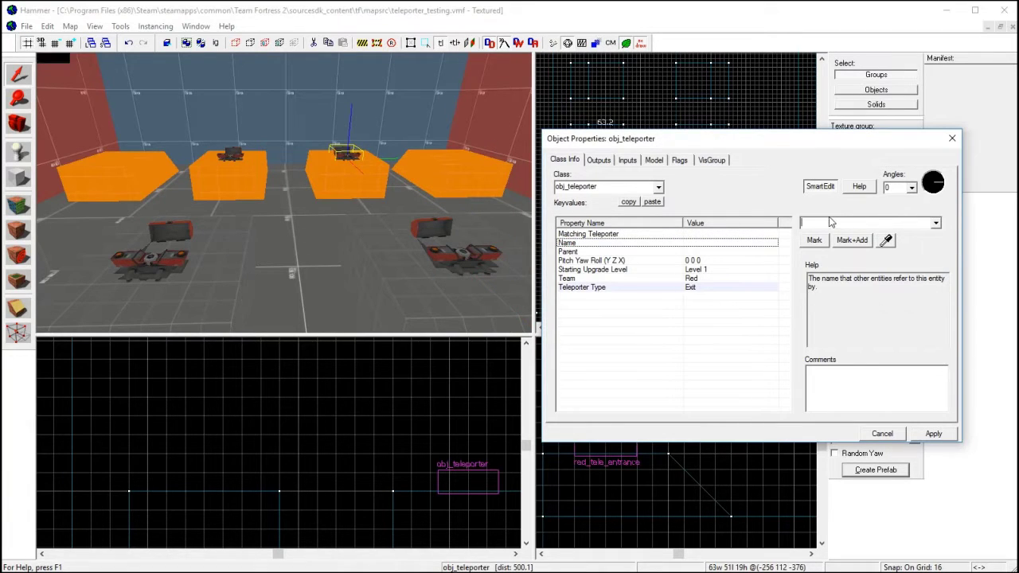
type("red_tele_exit")
left_click(923, 434)
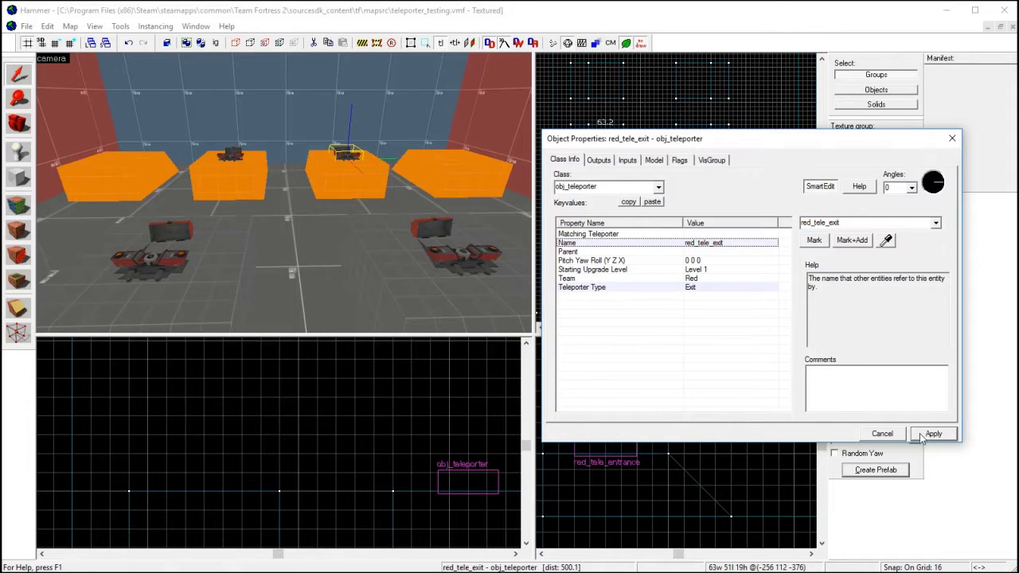
left_click(178, 250)
left_click(745, 234)
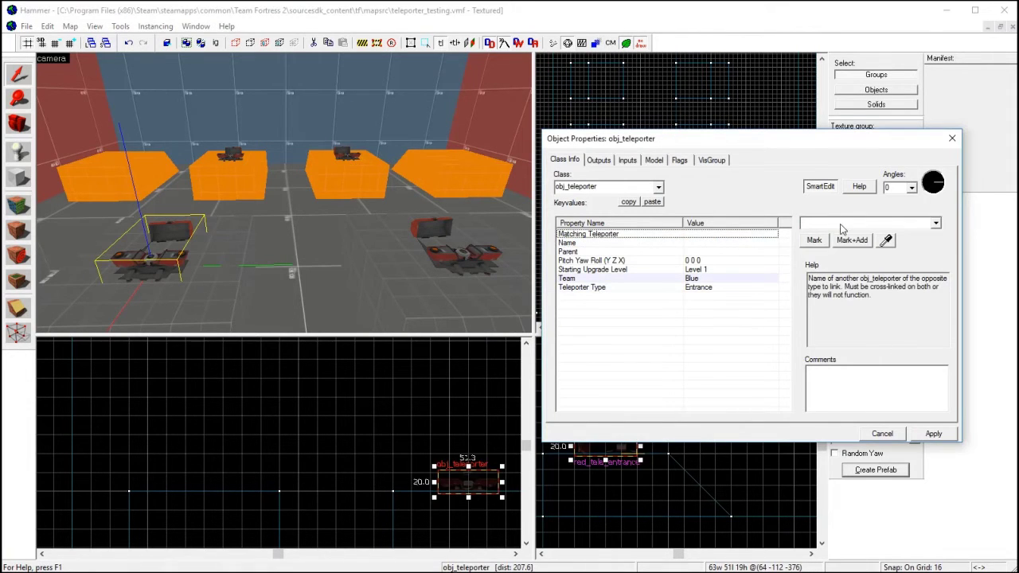
type("bl")
key("BackSpace")
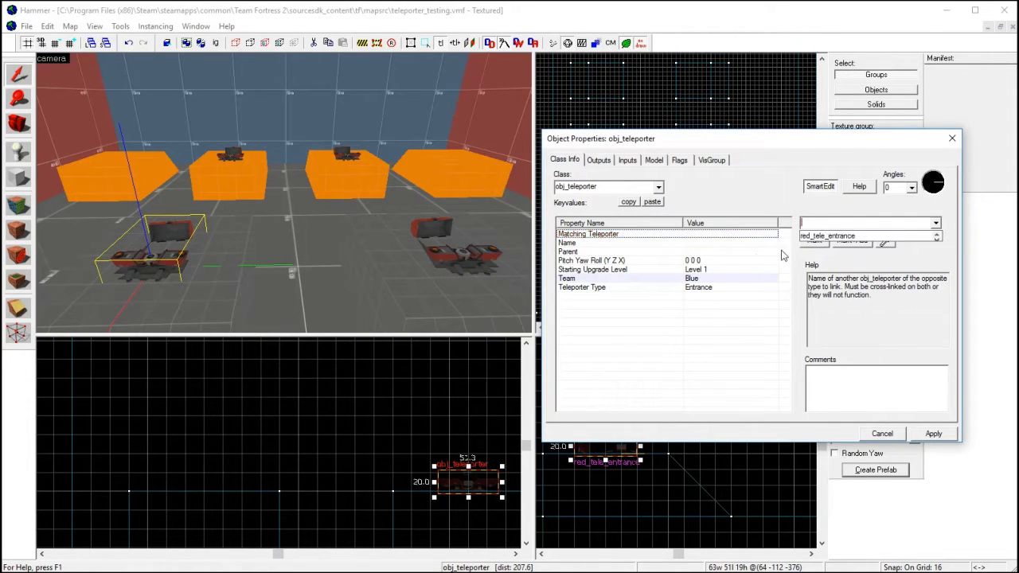
left_click(709, 242)
left_click(714, 243)
left_click(727, 235)
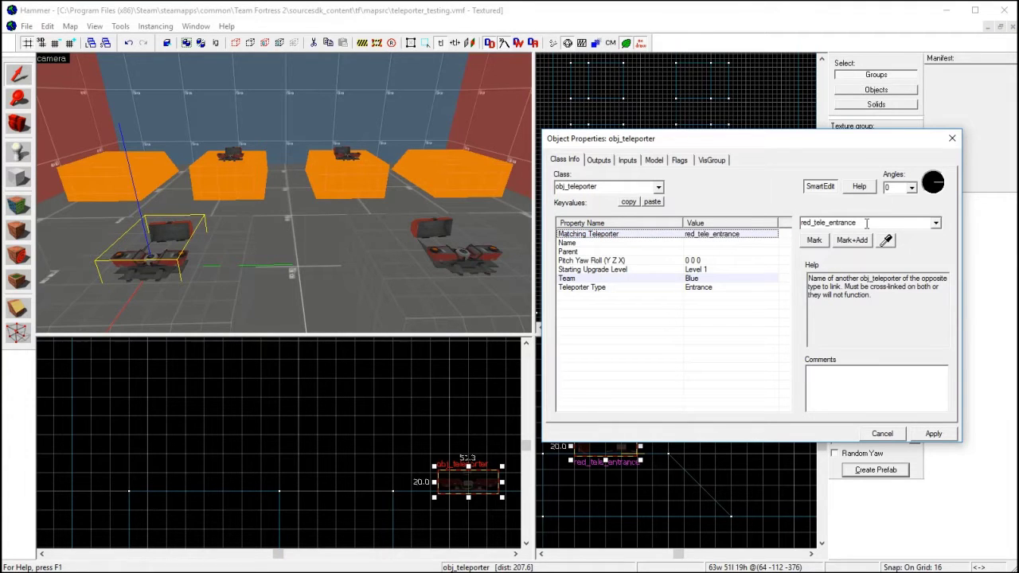
key("BackSpace")
Name the left floor teleporter blue_tele_entrance and apply the change
left_click(742, 244)
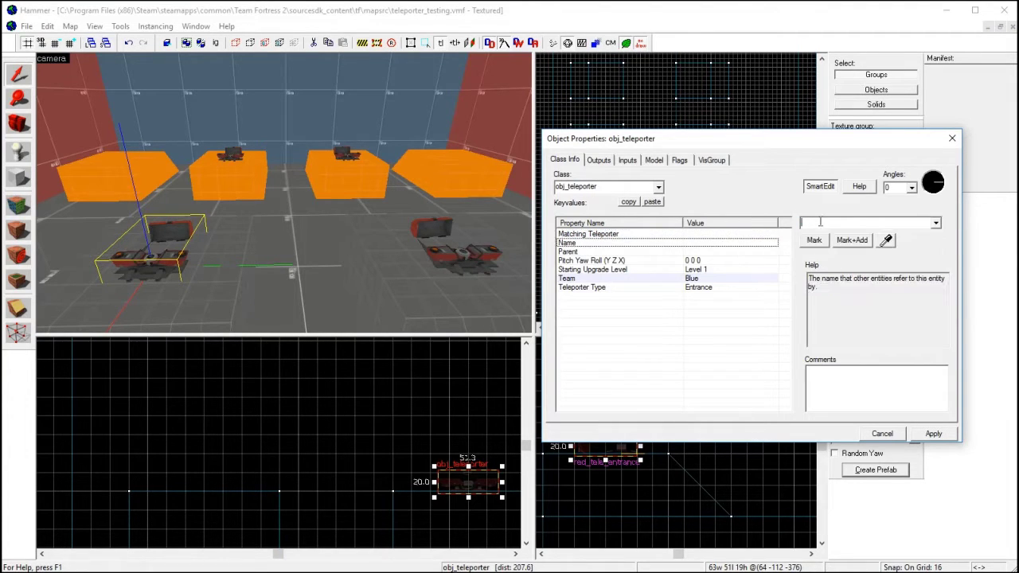
type("bbl")
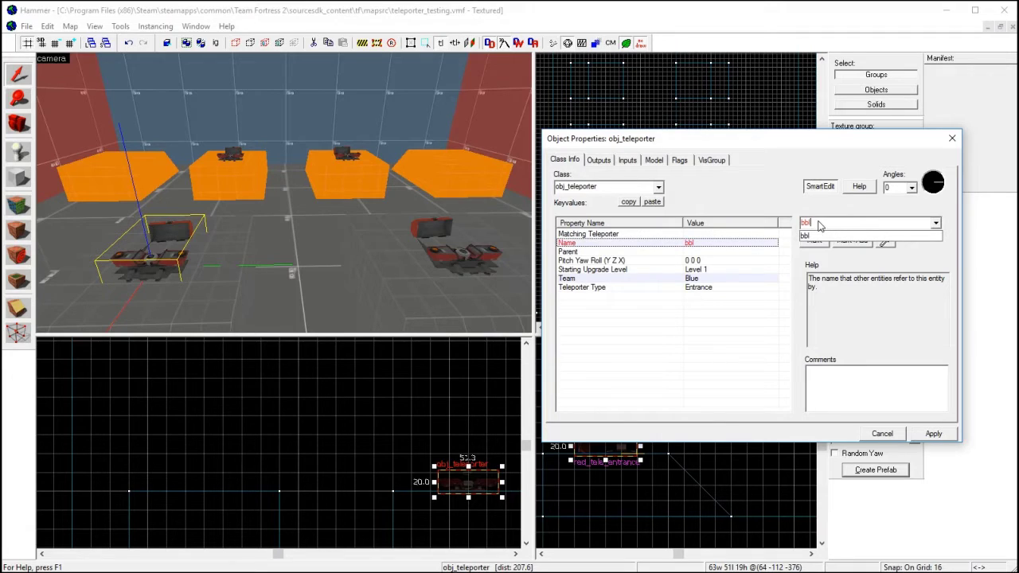
type("ue_tele_entrance")
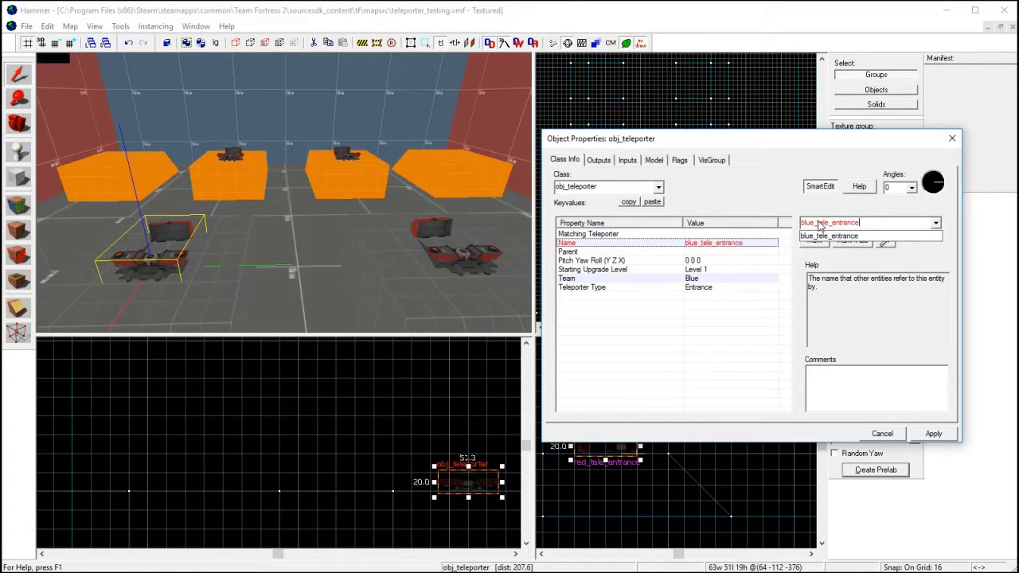
left_click(930, 436)
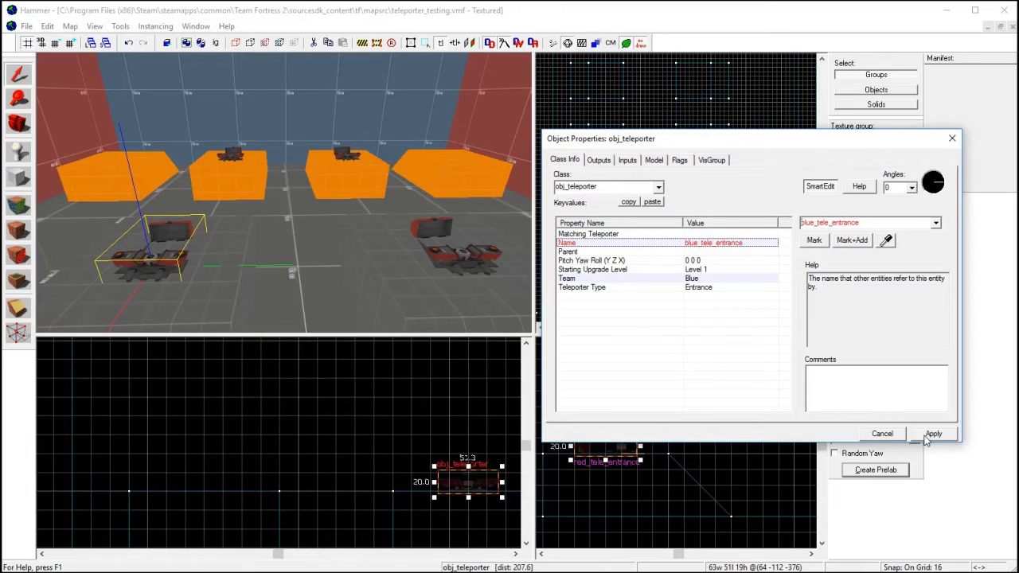
Name the teleporter on the left middle orange block blue_tele_exit and apply the change
left_click(224, 159)
left_click(703, 251)
left_click(709, 244)
left_click(842, 225)
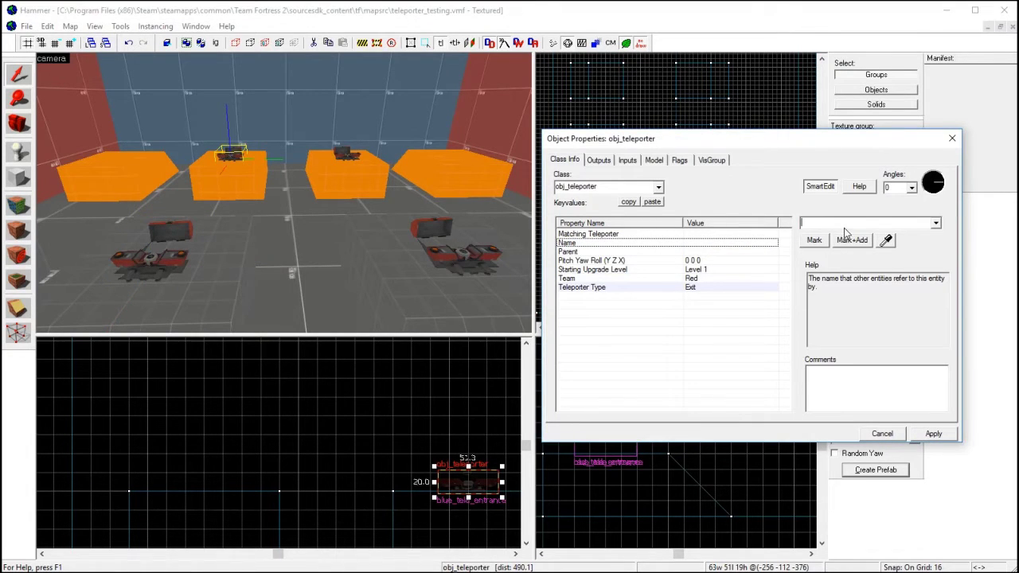
type("blue_tele_exit")
left_click(933, 433)
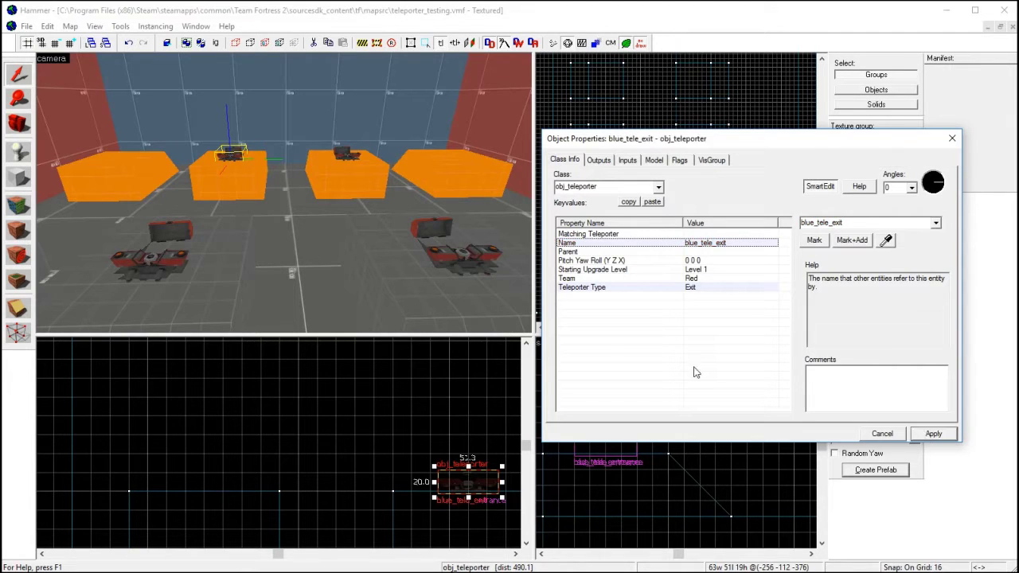
Set the matching teleporter of red_tele_entrance to red_tele_exit by picking the exit on the right middle orange block
left_click(350, 154)
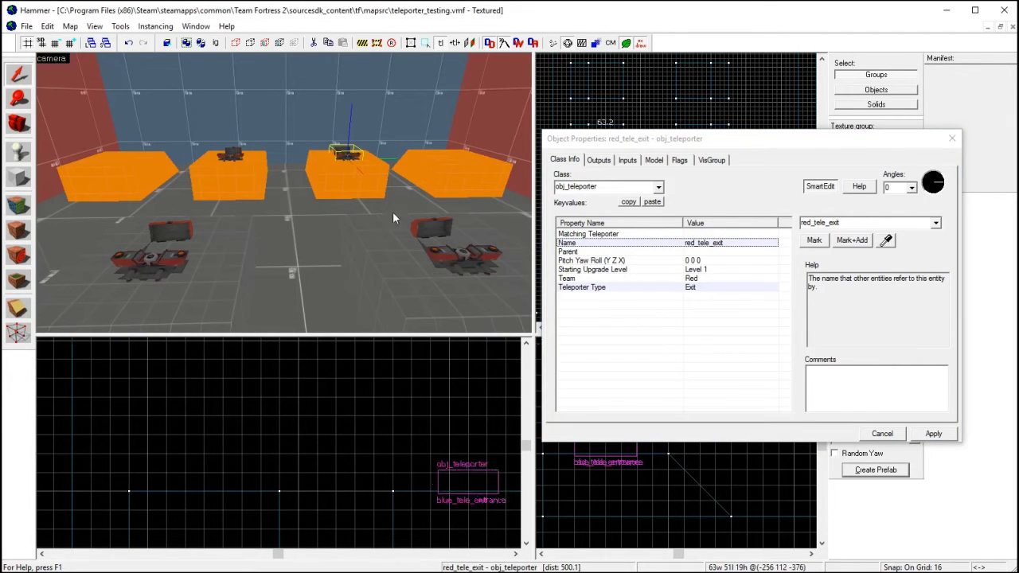
left_click(588, 233)
key("z")
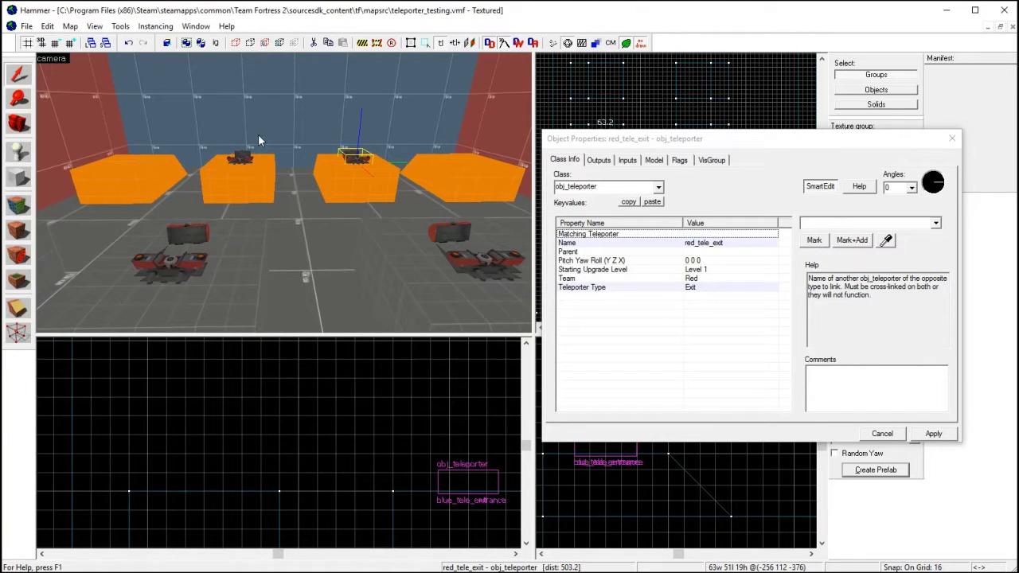
left_click(463, 256)
left_click(886, 240)
left_click(358, 159)
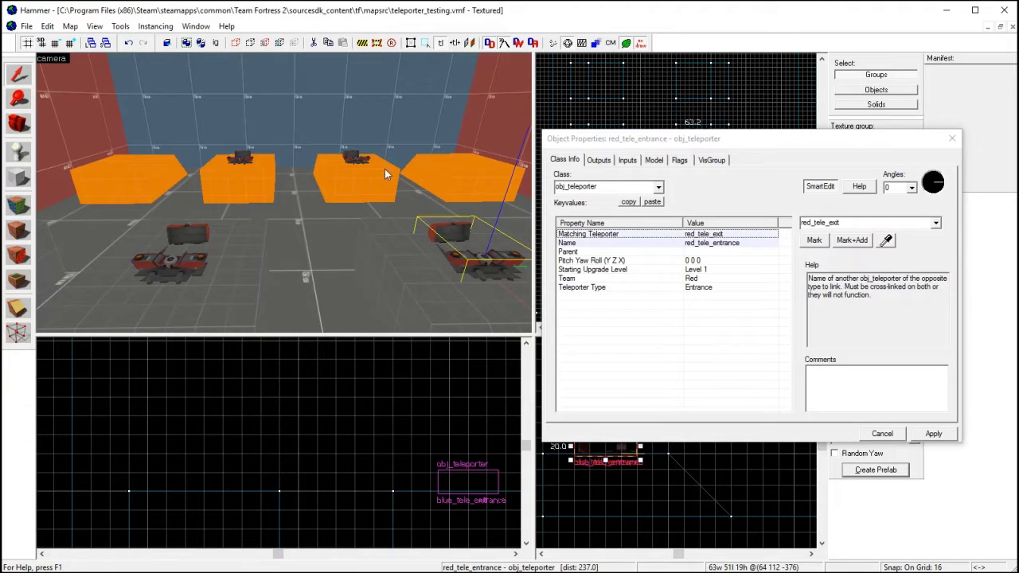
Set the matching teleporter of red_tele_exit to red_tele_entrance by picking the right floor teleporter
left_click(360, 162)
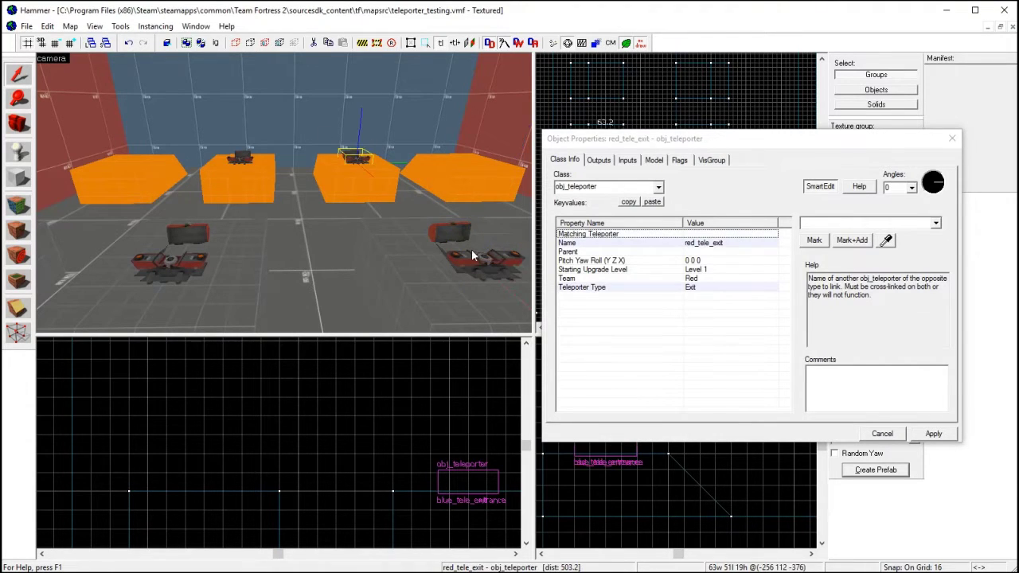
left_click(886, 240)
left_click(465, 243)
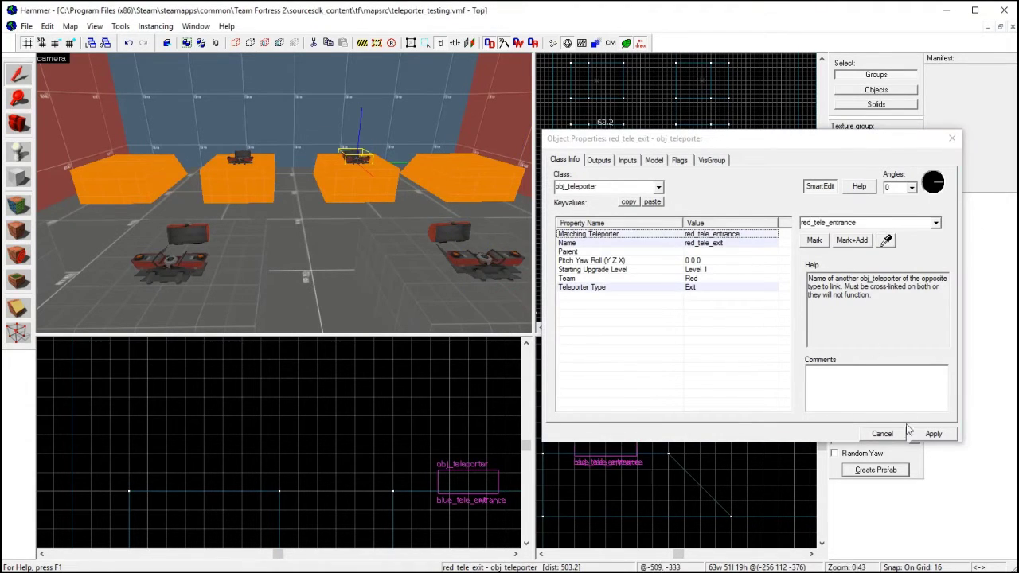
Cross-link blue_tele_entrance and blue_tele_exit as each other's matching teleporter, apply the changes and close the object properties
left_click(183, 263)
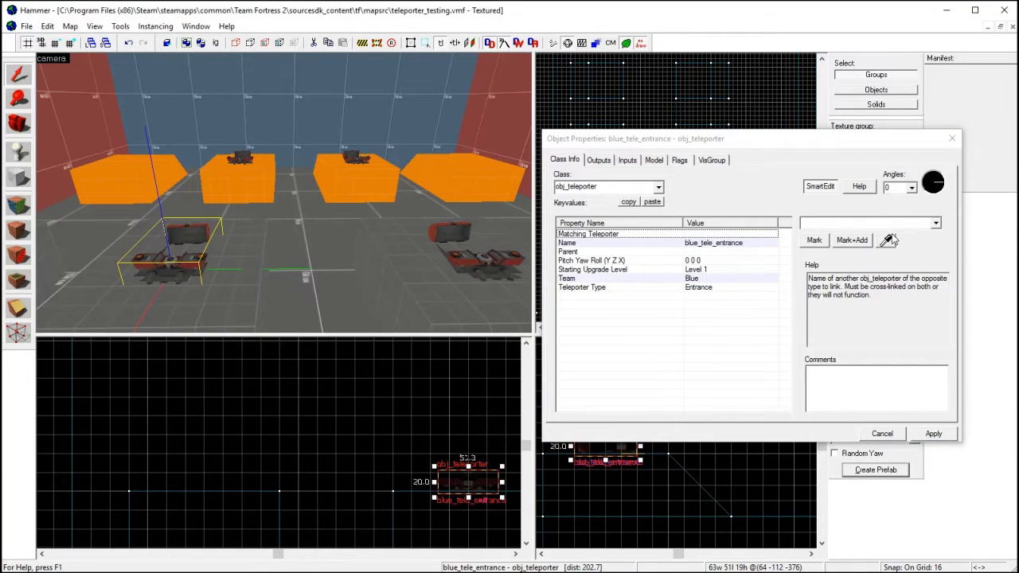
left_click(243, 156)
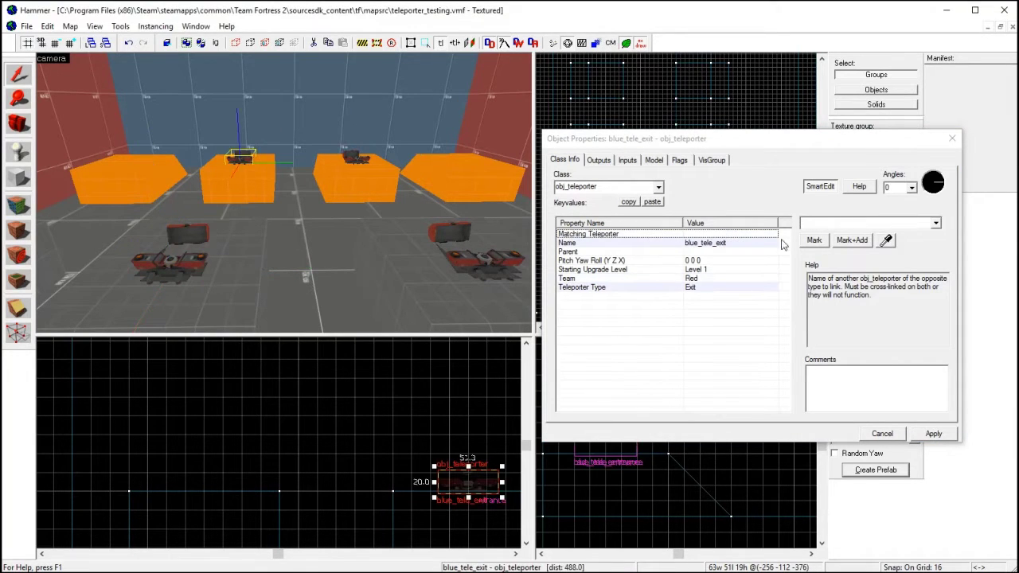
left_click(886, 241)
left_click(188, 243)
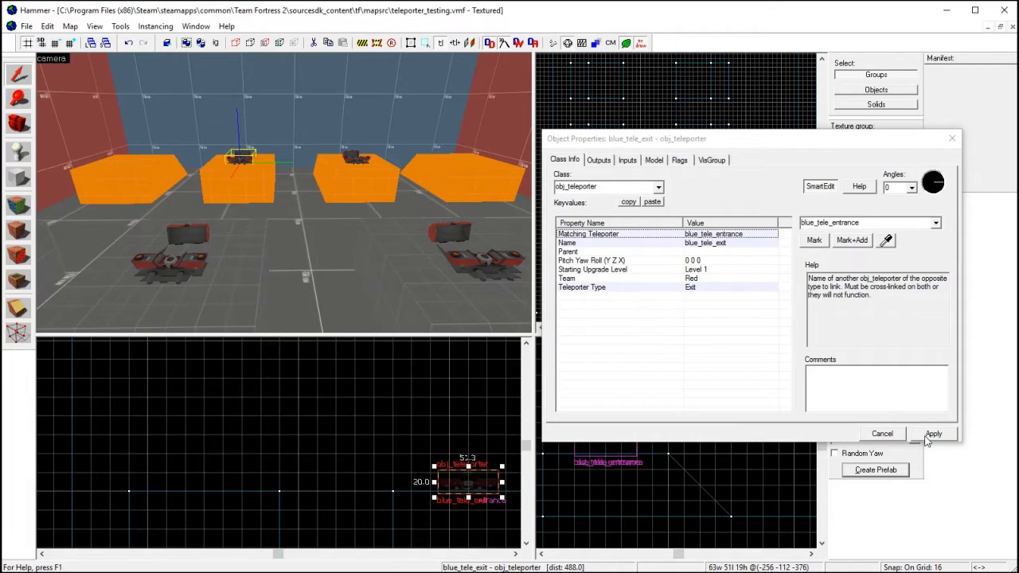
left_click(885, 434)
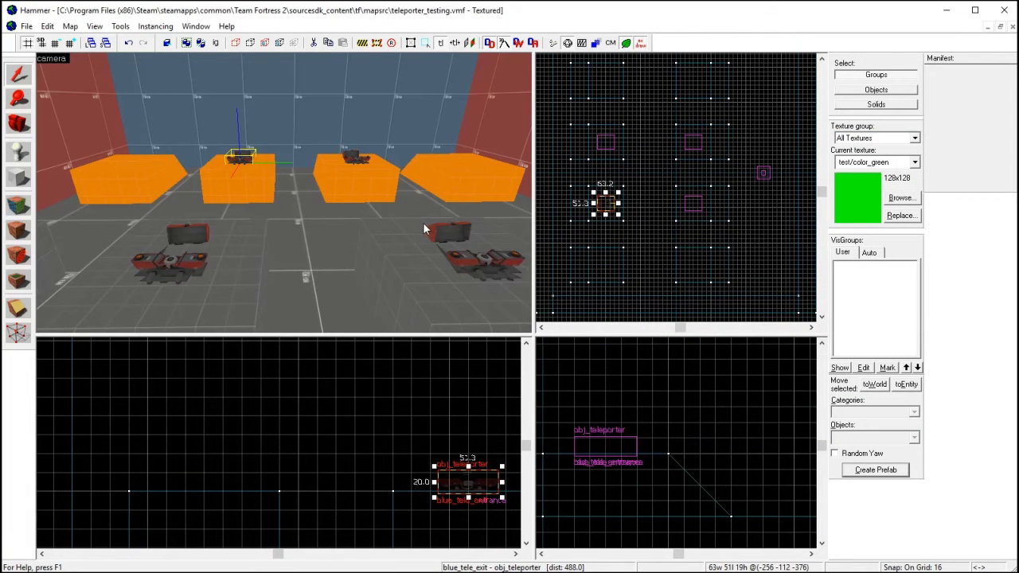
Select all four teleporters together, toggle the first flag in their shared properties and apply the change
key("d")
key("s")
key("z")
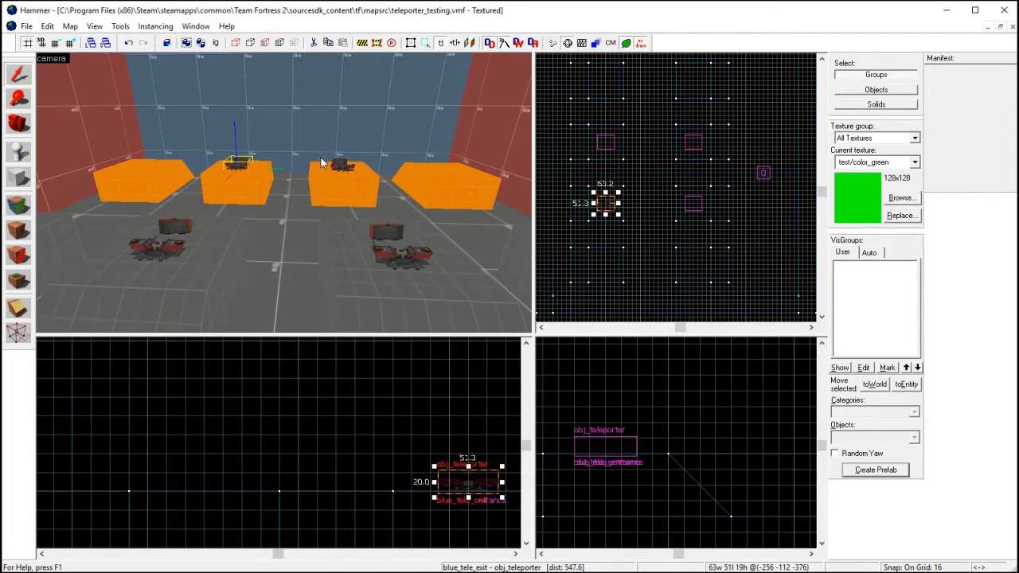
left_click(344, 168, "ctrl")
left_click(391, 252, "ctrl")
left_click(163, 247, "ctrl")
key("alt+Return")
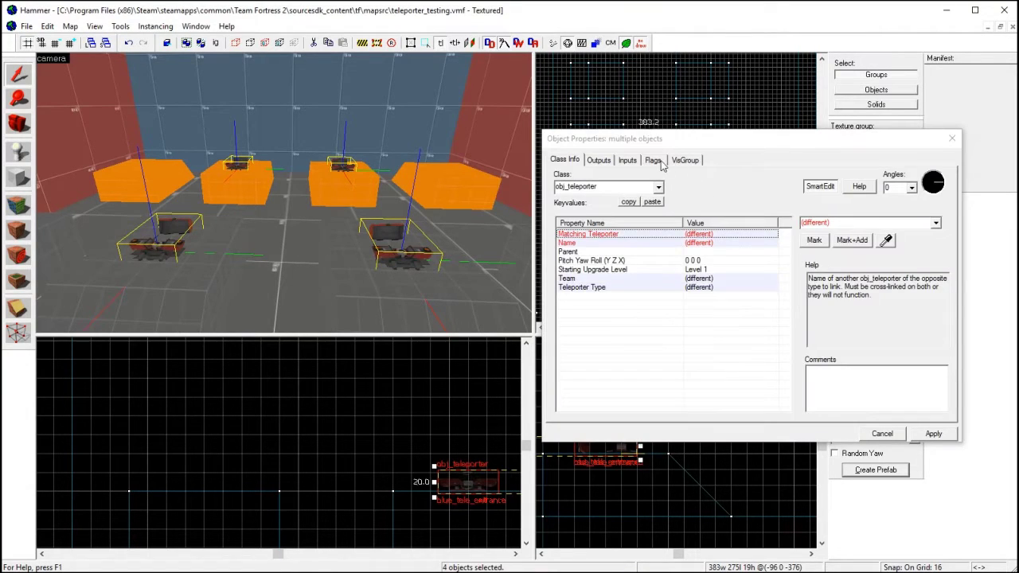
left_click(653, 160)
left_click(561, 180)
left_click(934, 433)
key("Escape")
key("z")
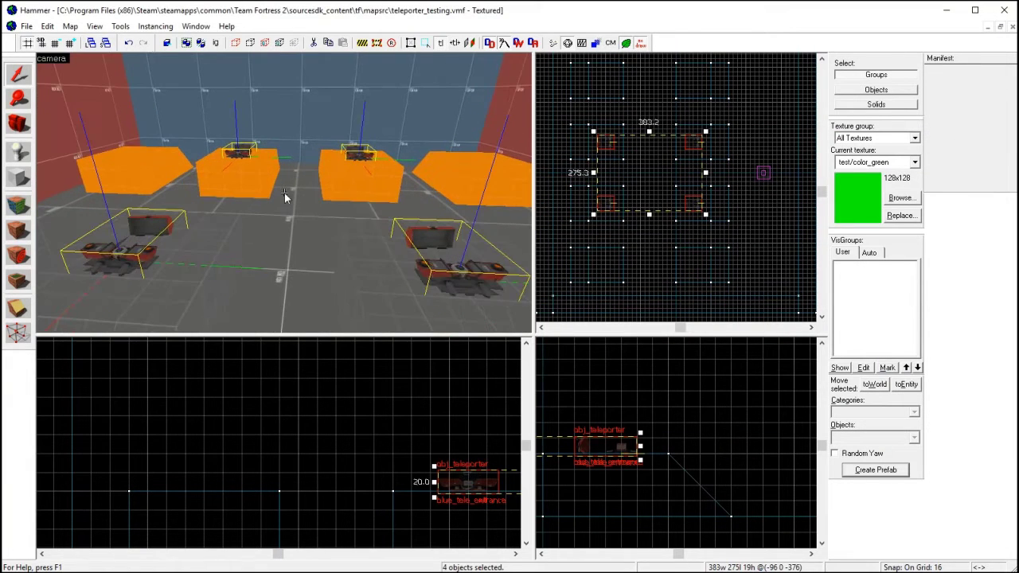
Examine the placement of the four teleporters and the grey and orange blocks beneath them in the 3D view
left_click(309, 227)
key("z")
key("z")
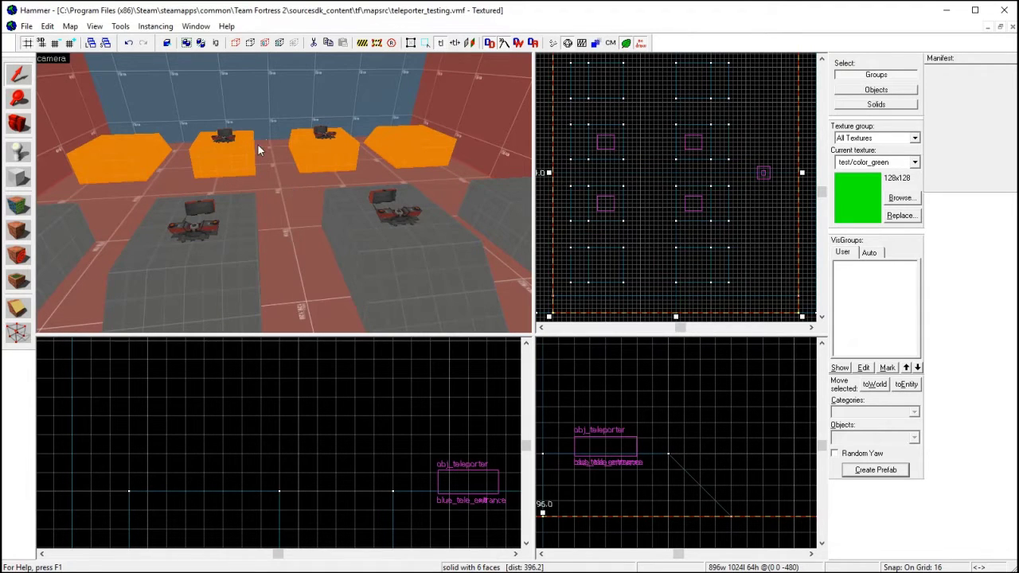
key("z")
key("a")
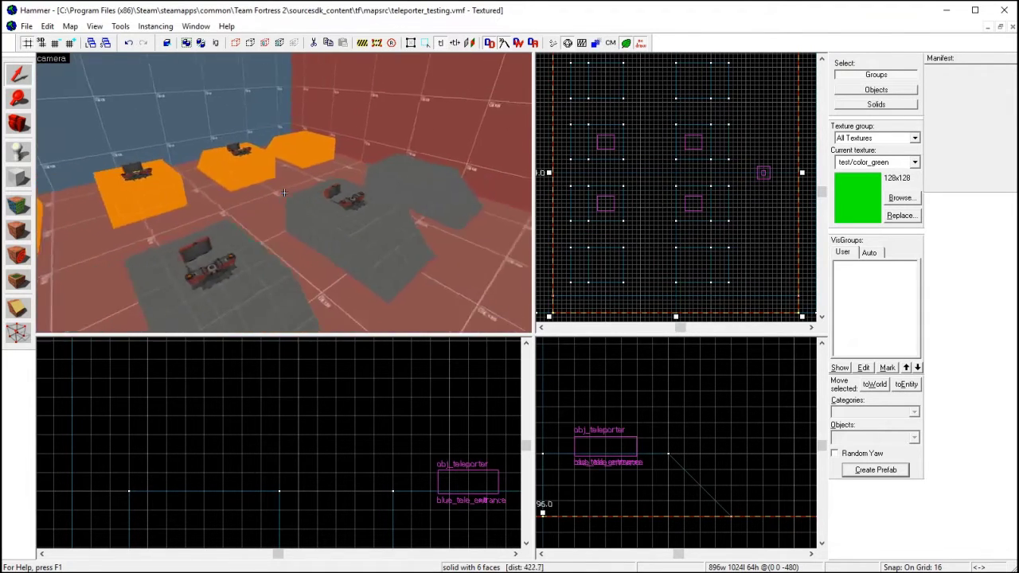
key("s")
key("w")
key("z")
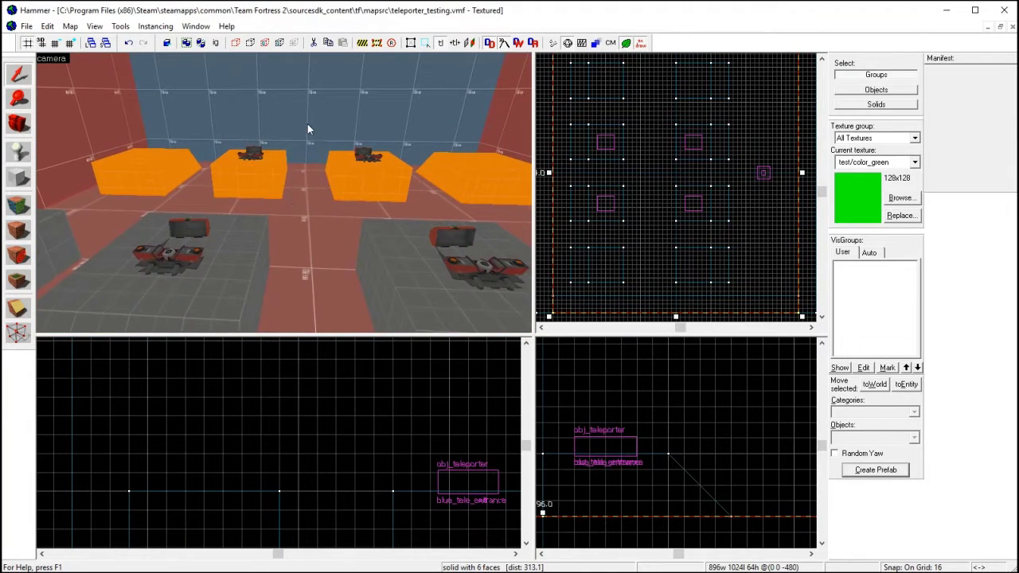
left_click(308, 129)
key("z")
key("a")
key("z")
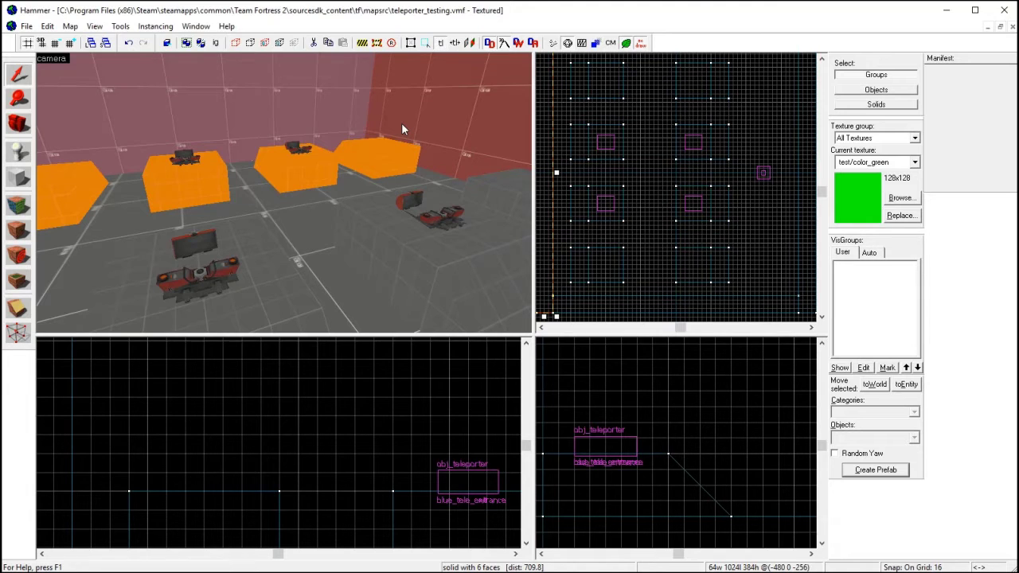
key("d")
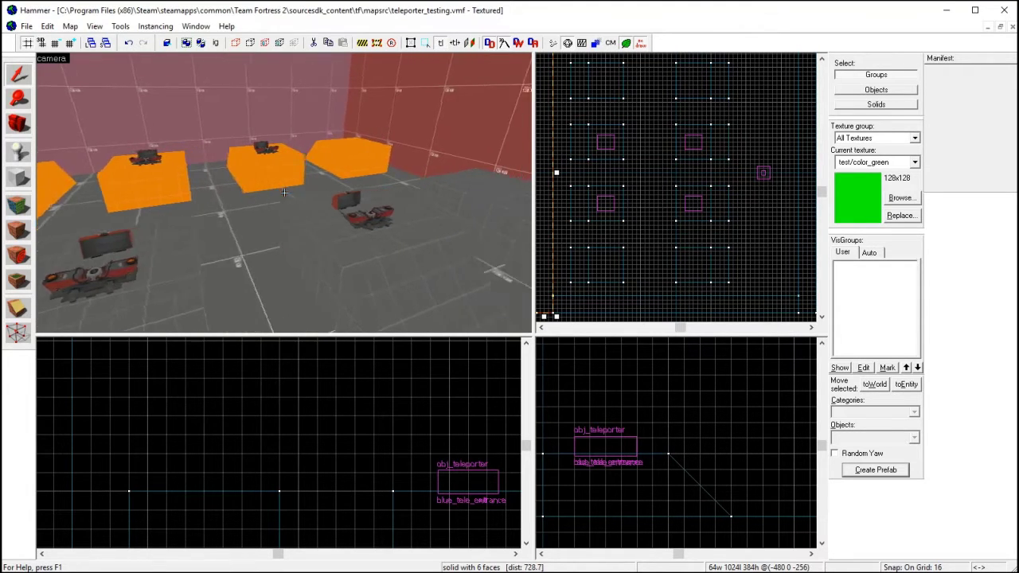
key("z")
left_click(248, 197)
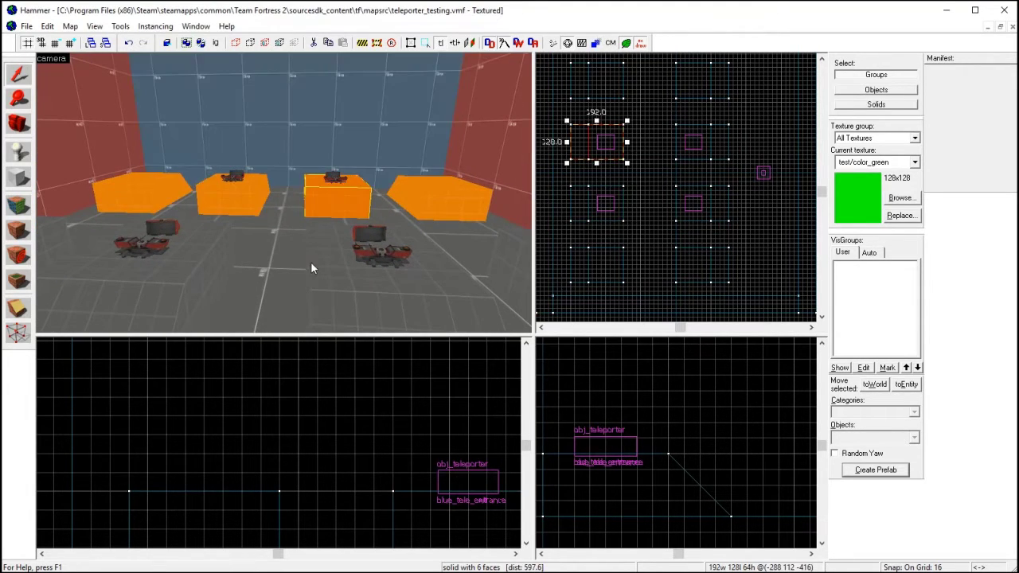
left_click(316, 272)
left_click(199, 277)
left_click(349, 301)
left_click(325, 194)
left_click(239, 198)
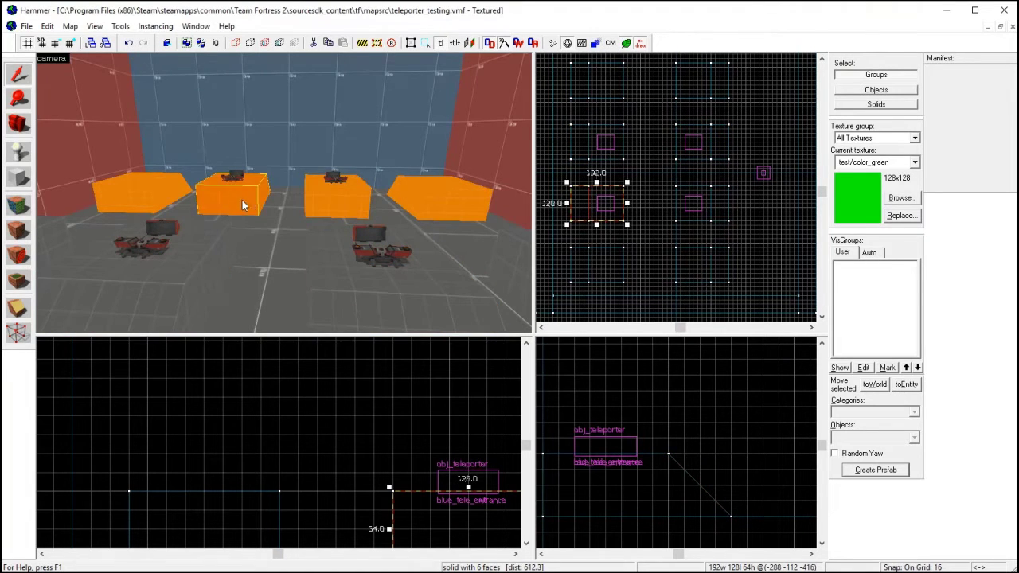
Run the teleporter_testing map in Team Fortress 2 to try out the linked teleporters
key("z")
key("s")
key("z")
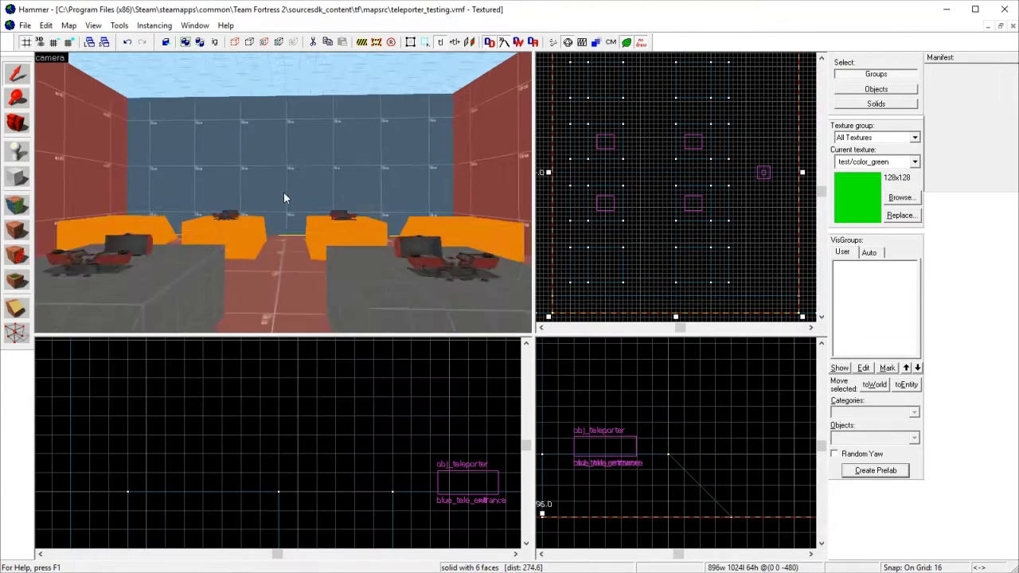
key("w")
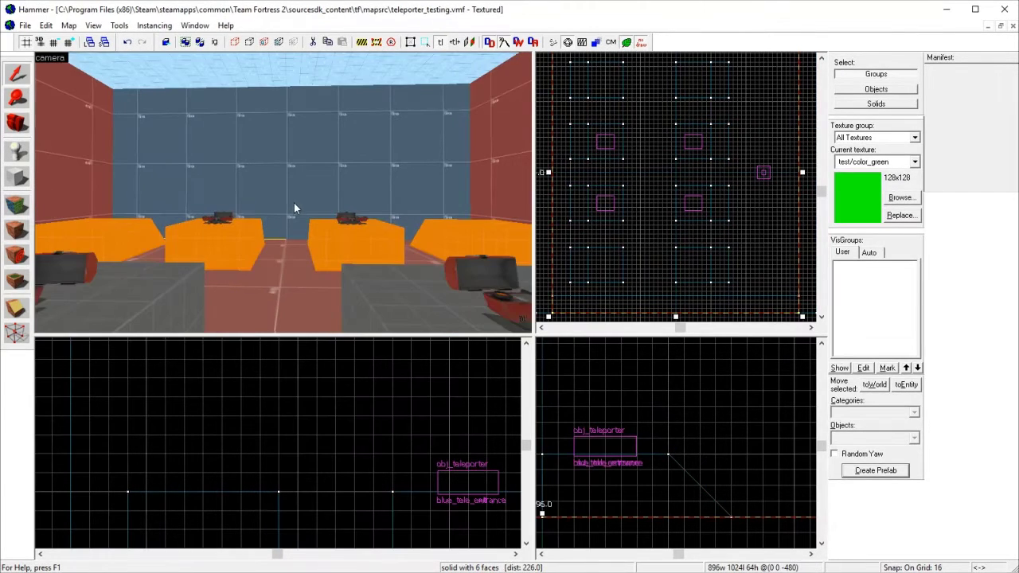
key("z")
key("s")
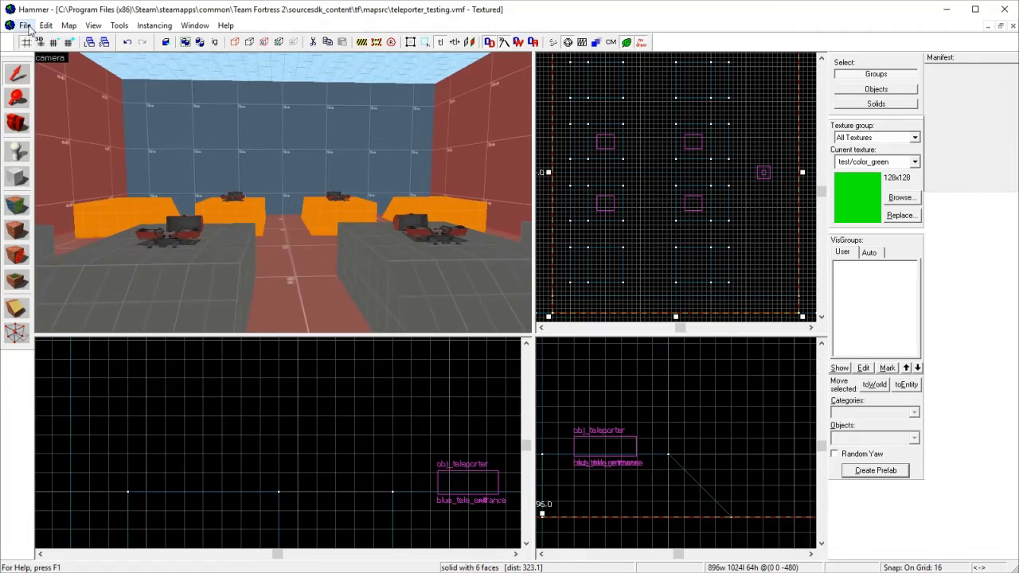
left_click(21, 178)
left_click(515, 400)
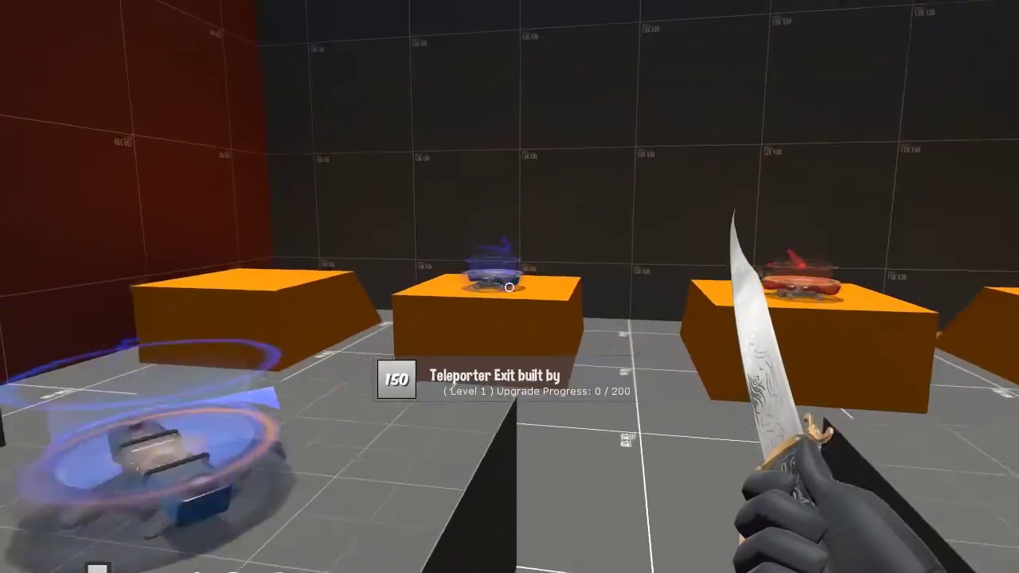
key("w")
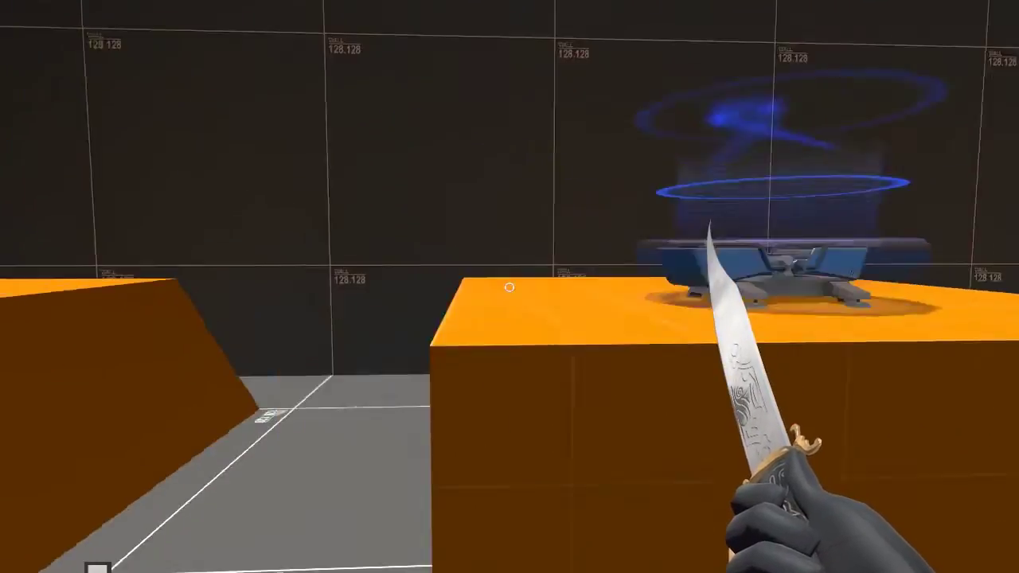
key("w")
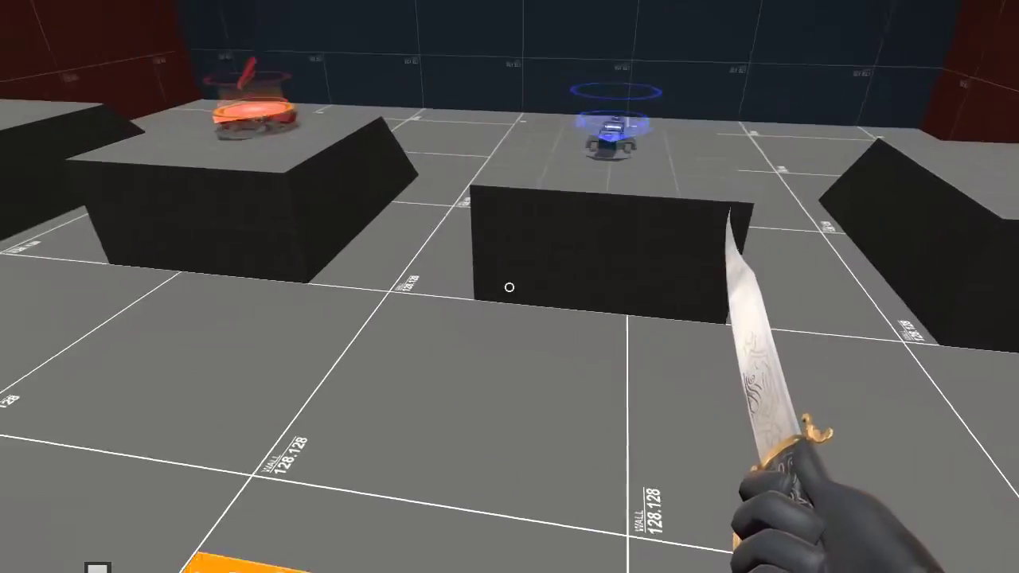
key("w")
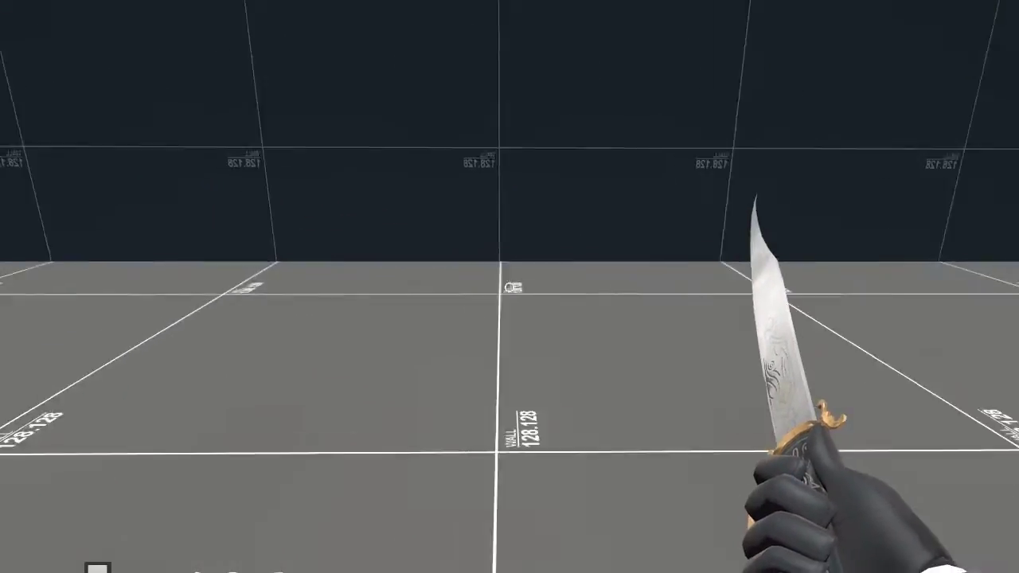
key("w")
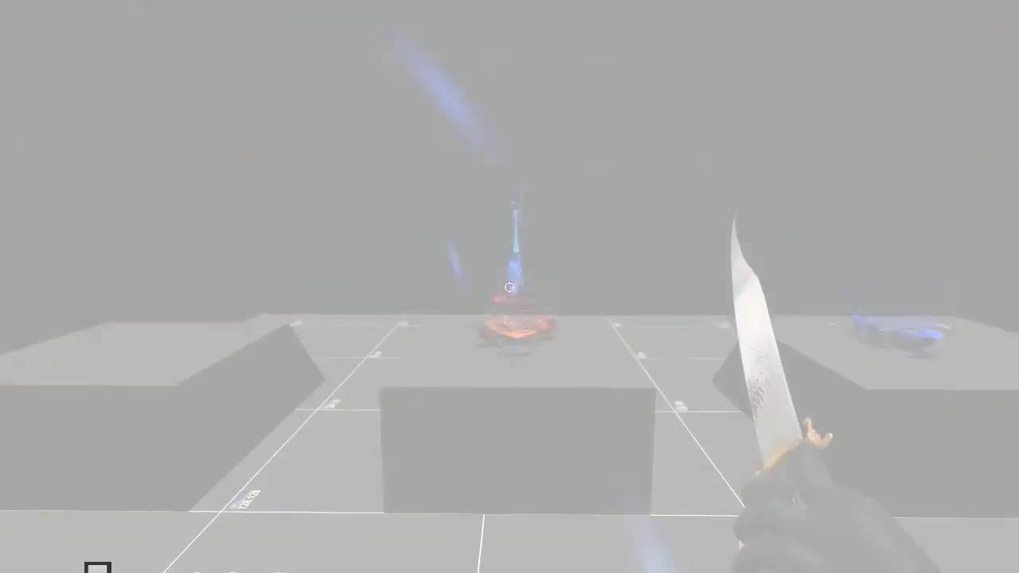
key("2")
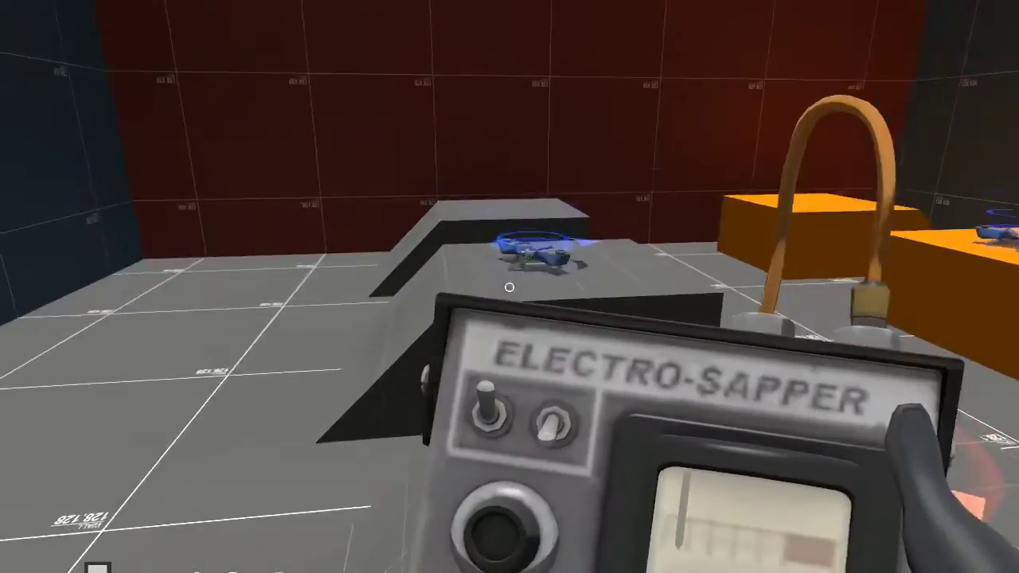
key("w")
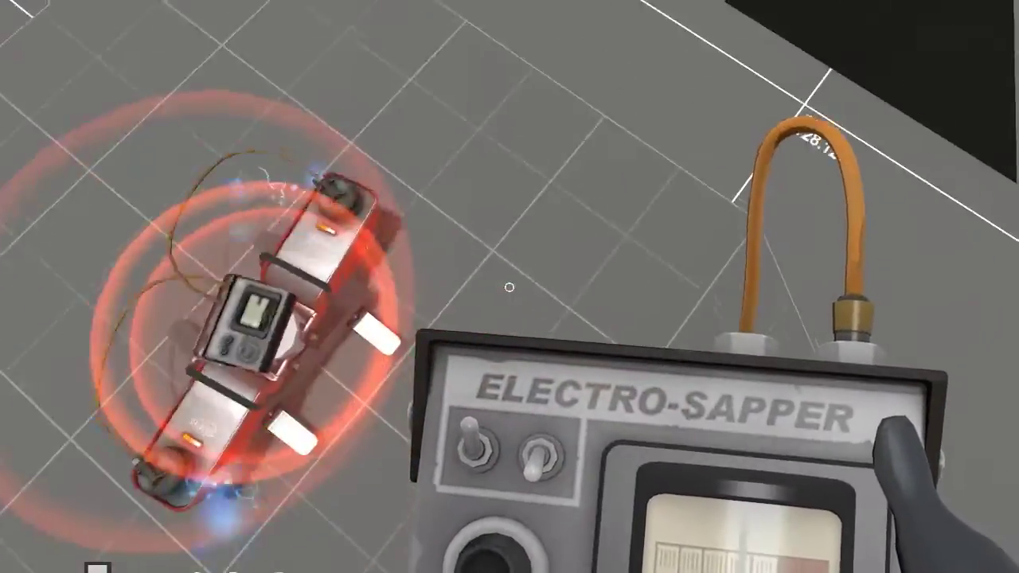
left_click(510, 286)
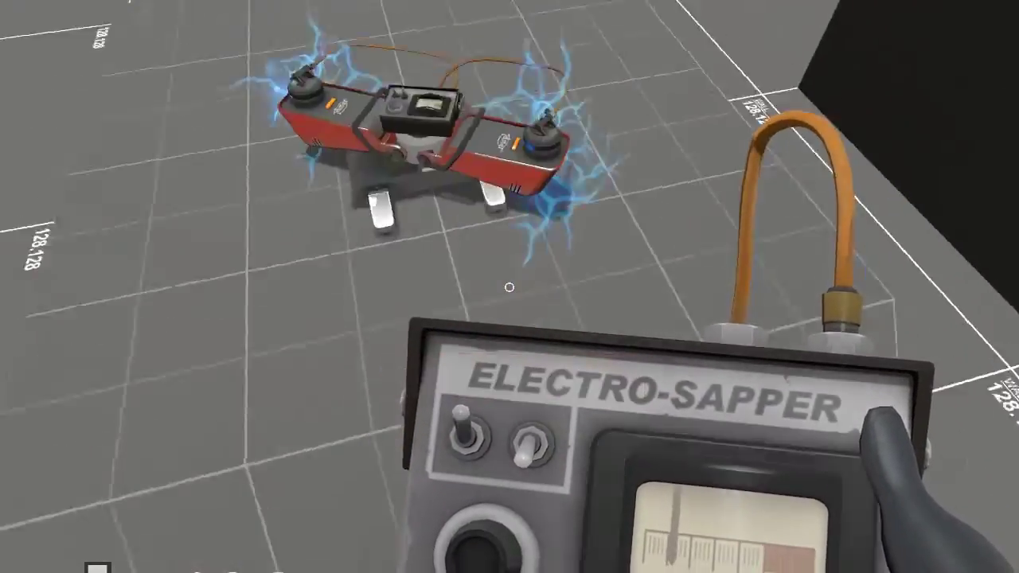
key("w")
key("space")
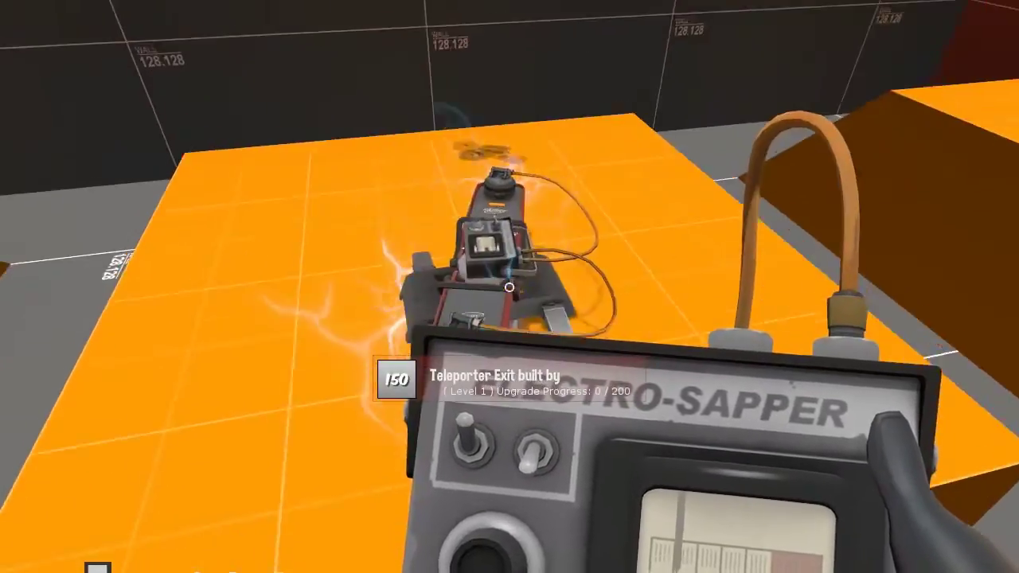
key("w")
key("space")
key("3")
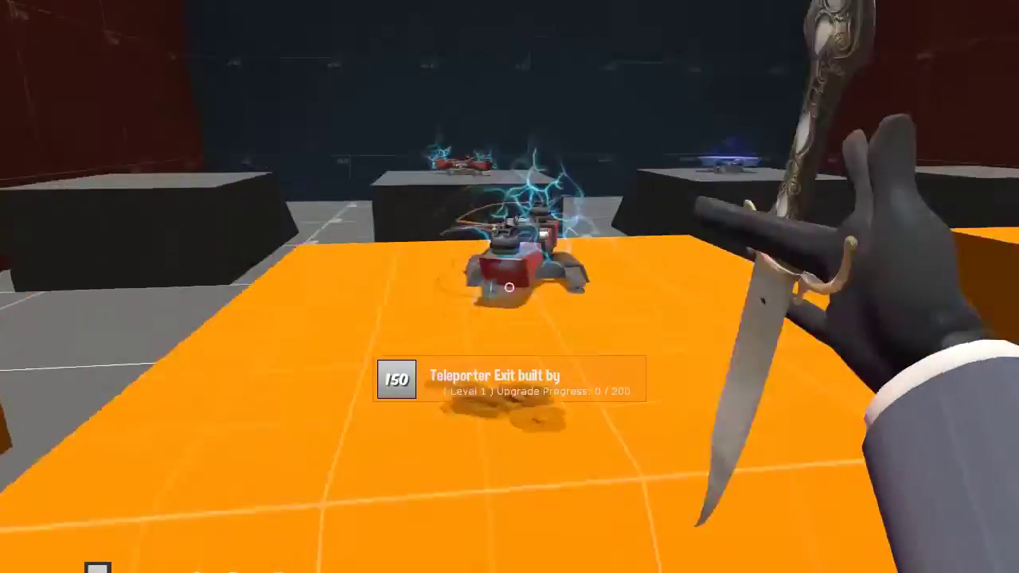
key("w")
key("space")
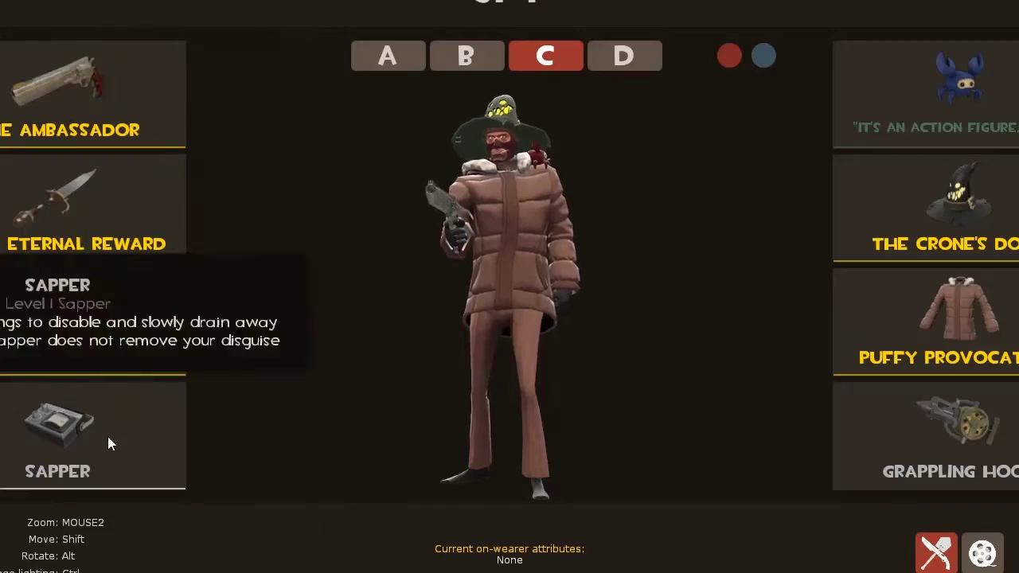
Replace the standard Sapper in the Spy's loadout with the tape-reel sapper and ready it beside a floor teleporter
left_click(109, 437)
left_click(273, 121)
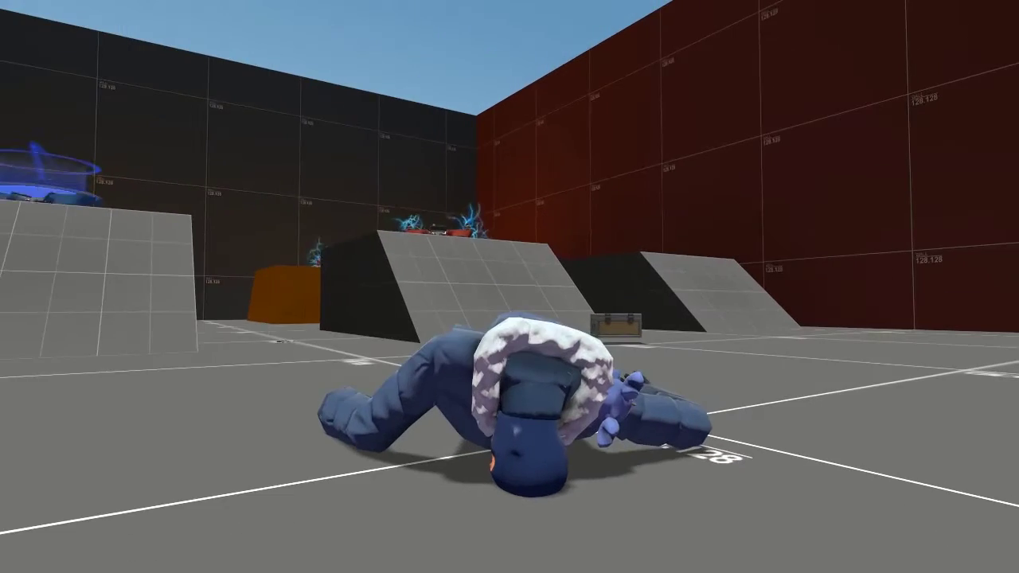
key("w")
key("2")
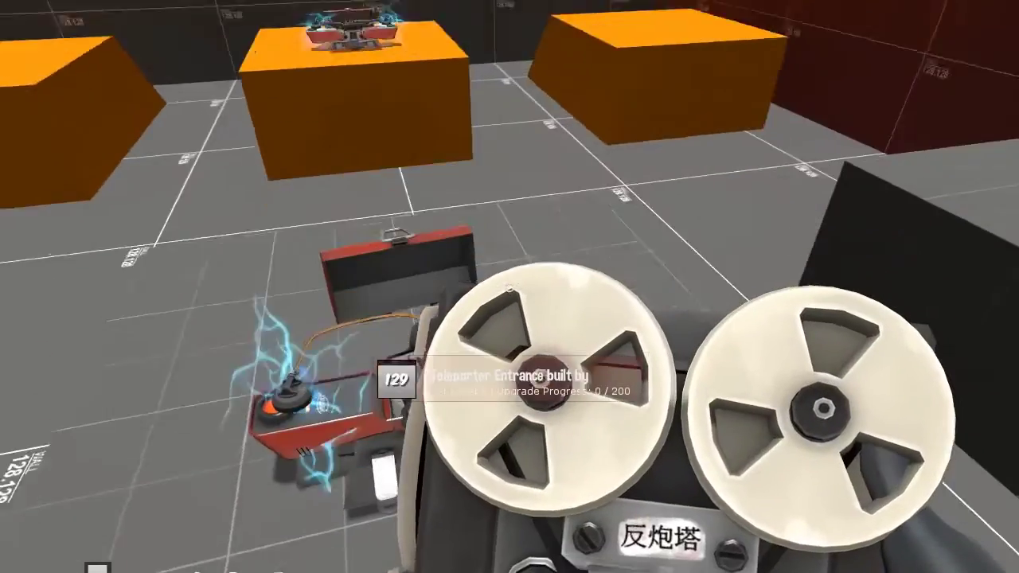
Place the tape-reel sapper on the floor teleporter entrance in the running game
left_click(509, 287)
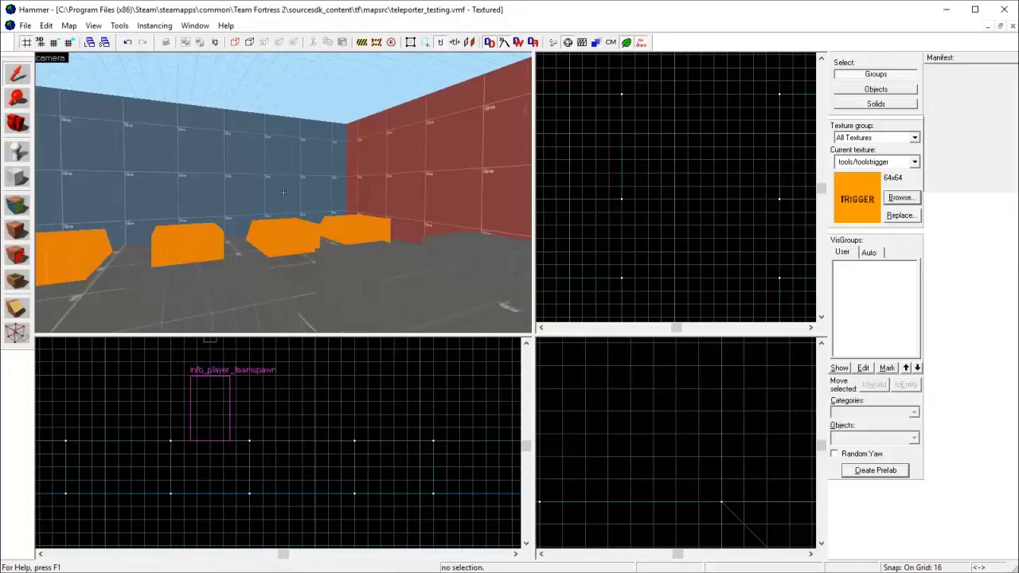
Copy the grey block directly on top of itself and clip off the copy's sloped end, leaving a 128 × 128 × 64 box
key("z")
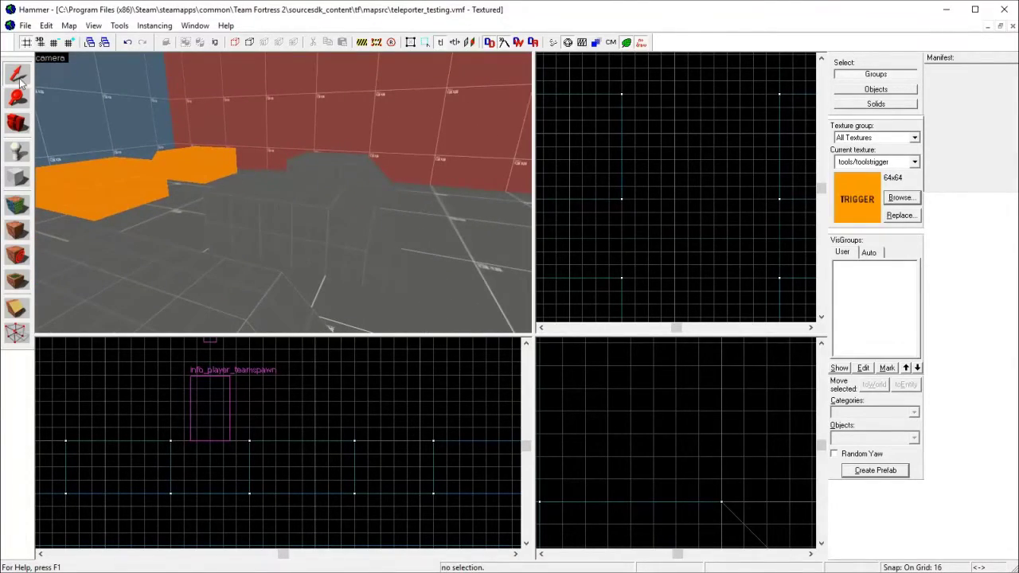
left_click(304, 212)
scroll(667, 454, "down", 2)
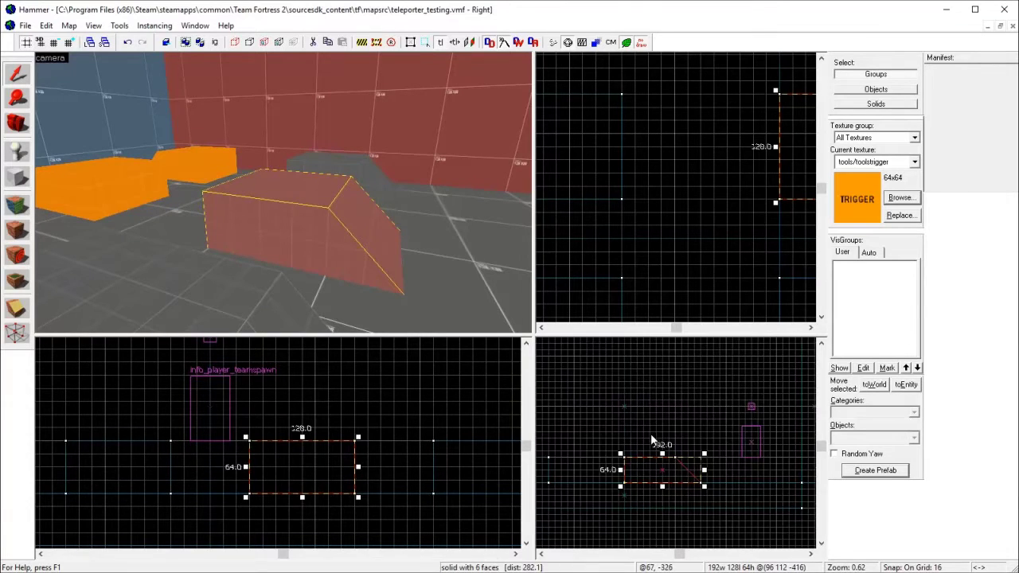
left_click_drag(660, 492, 668, 417)
scroll(668, 421, "up", 2)
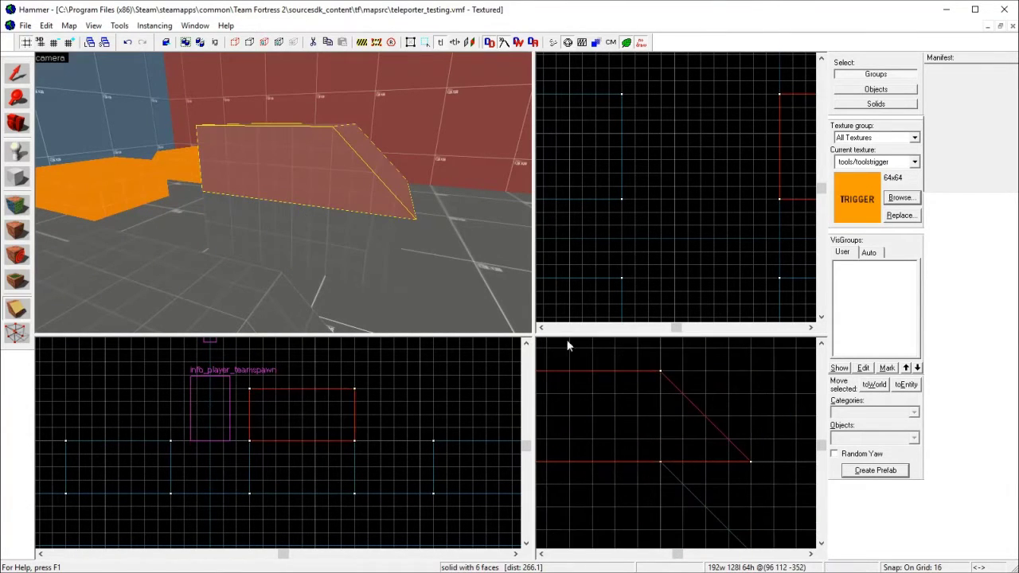
key("Return")
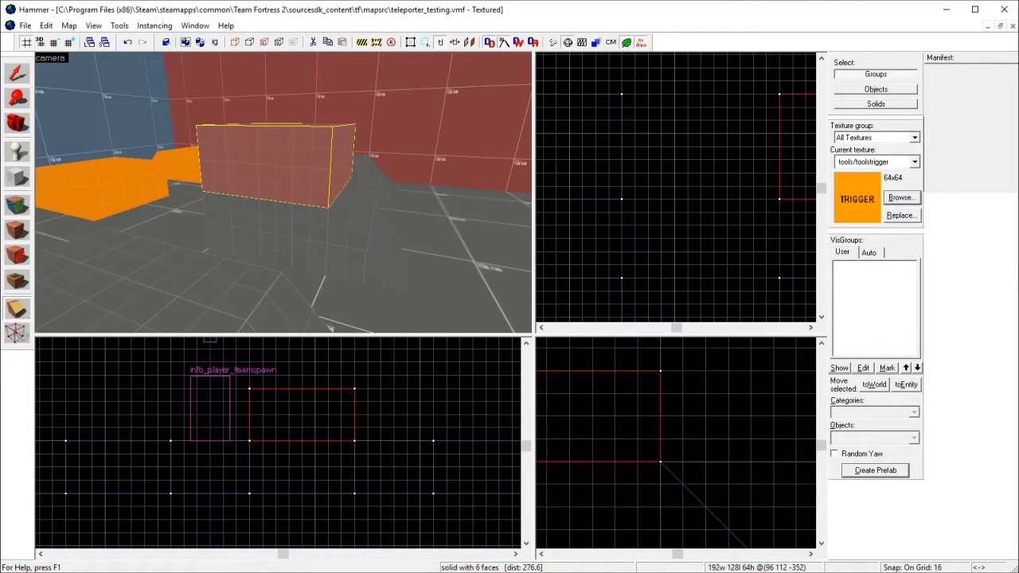
Cover the new box with the tools/toolstrigger texture and turn it into a trigger_teleport entity
key("z")
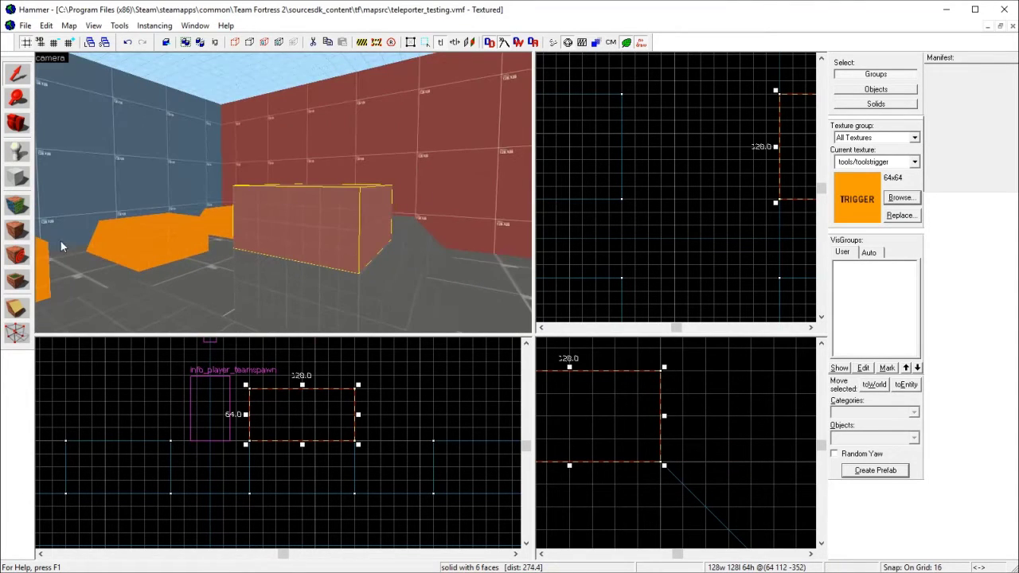
left_click(17, 230)
scroll(283, 197, "up", 3)
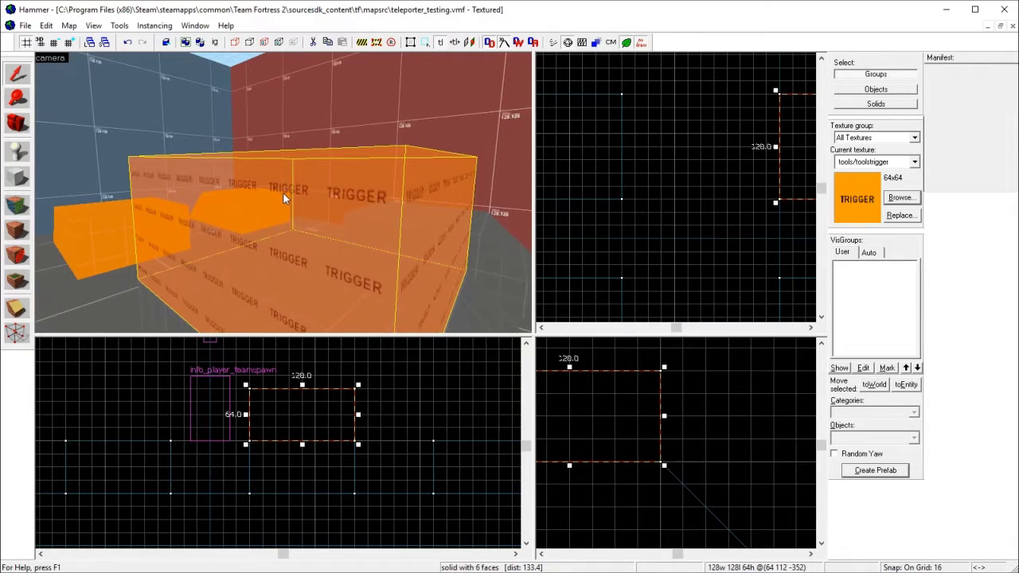
key("ctrl+t")
left_click(613, 187)
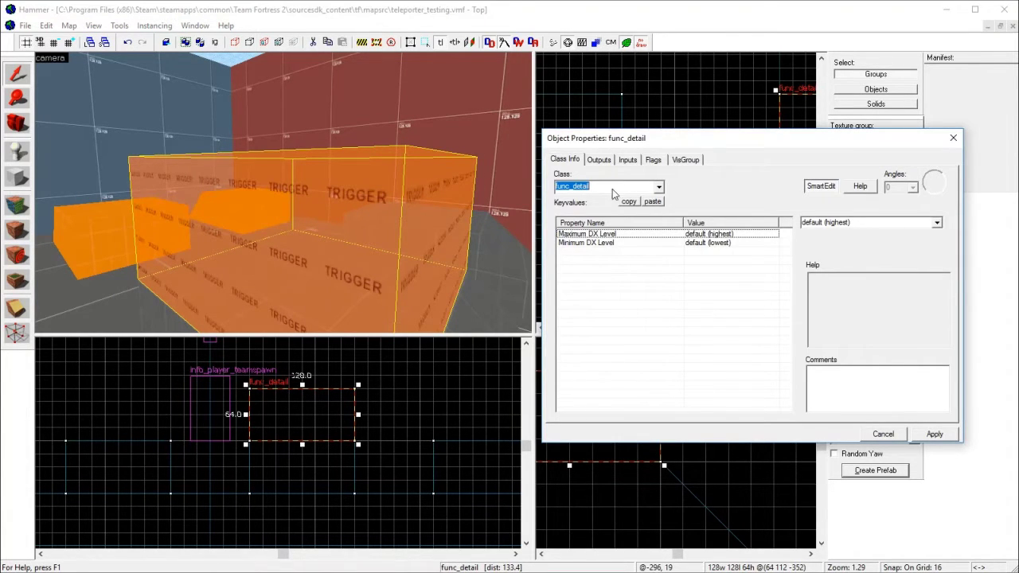
type("telel")
key("Return")
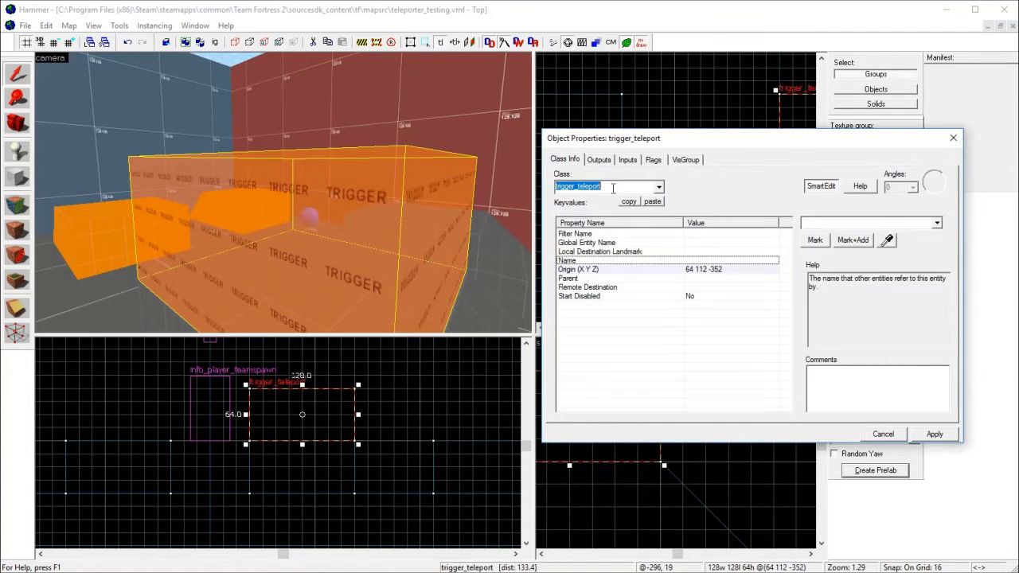
Name the trigger_teleport entity "teleporter" and close its properties
key("z")
key("a")
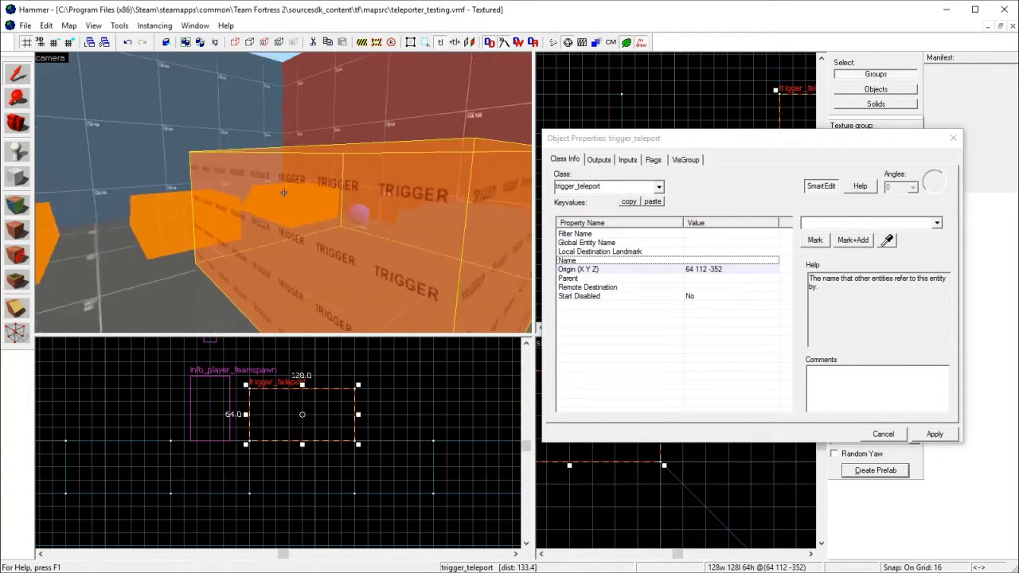
key("s")
key("z")
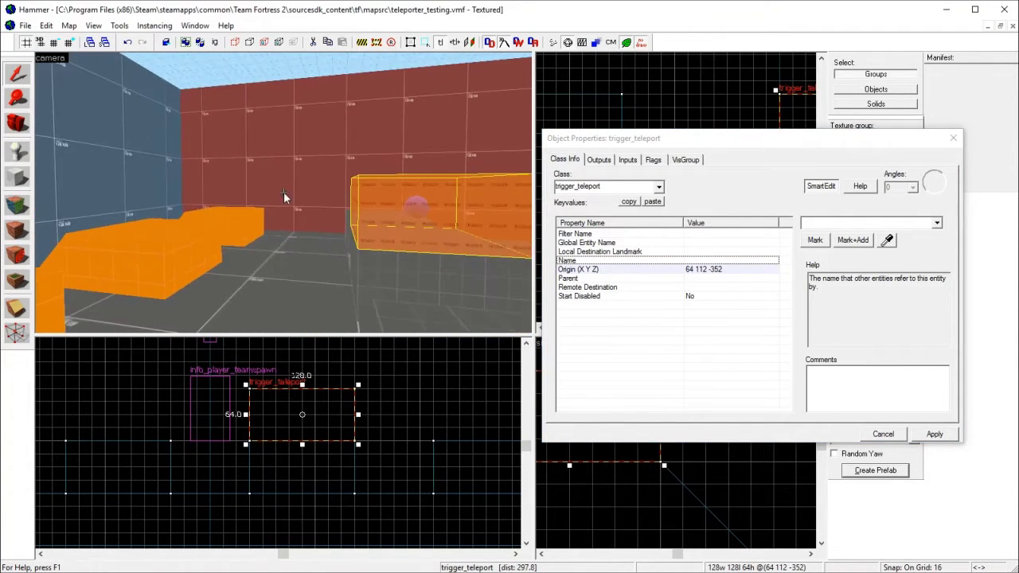
left_click(581, 254)
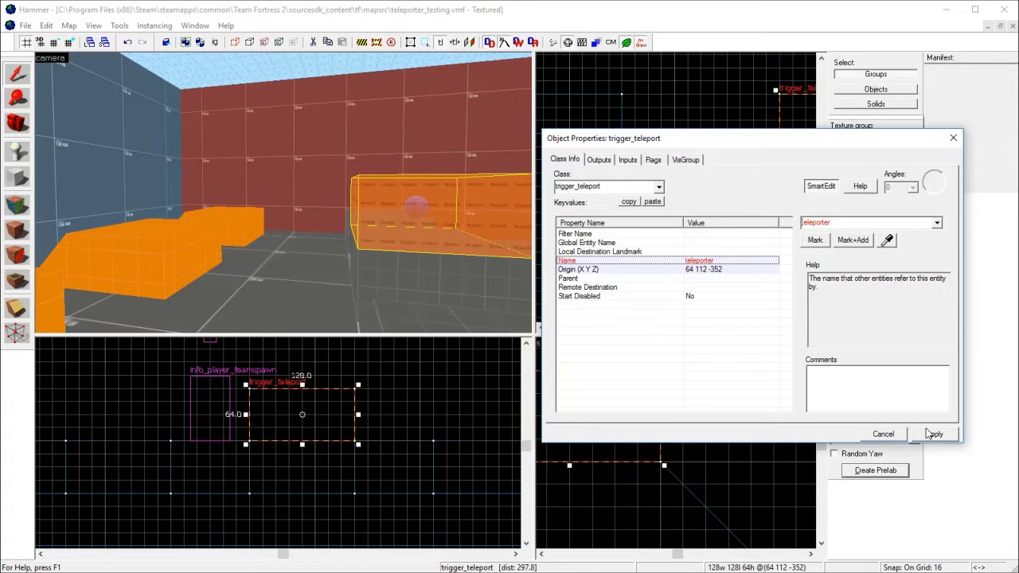
left_click(894, 436)
Set the Clients flag on the trigger_teleport brush and apply it
key("z")
key("w")
key("s")
key("z")
double_click(270, 203)
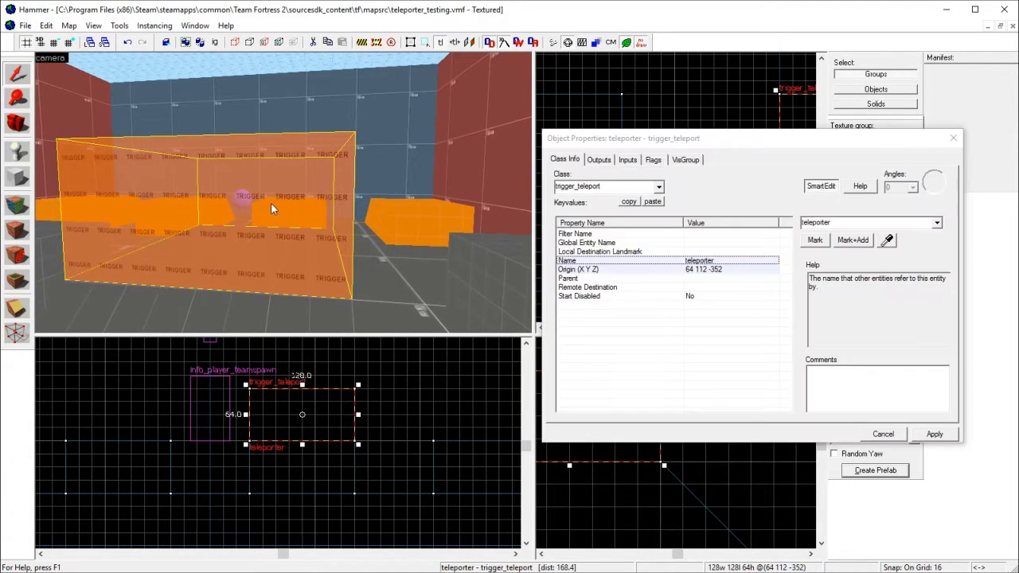
left_click(652, 161)
left_click(562, 191)
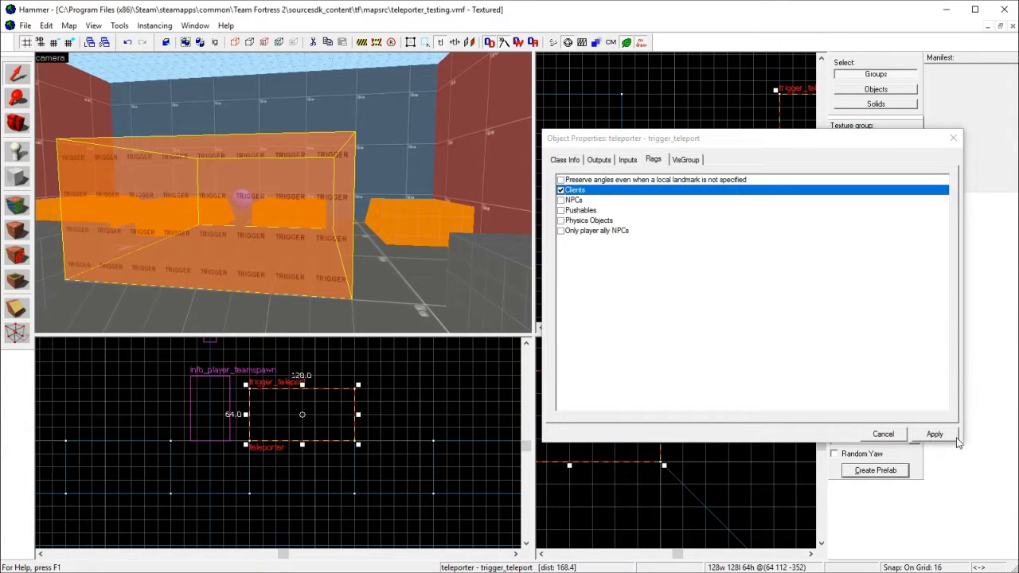
left_click(923, 436)
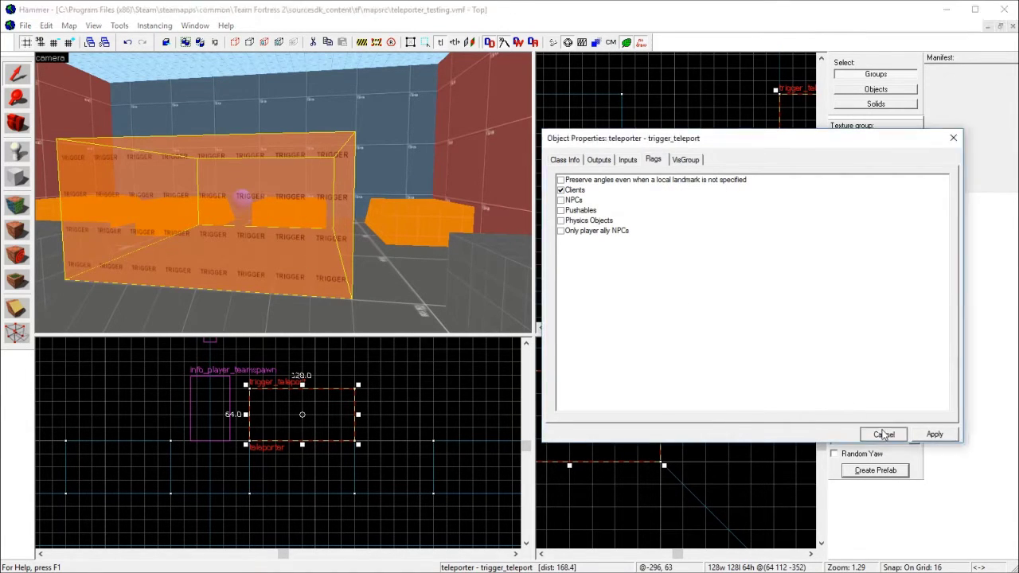
left_click(884, 434)
Open the trigger_teleport's properties at its Remote Destination setting
key("w")
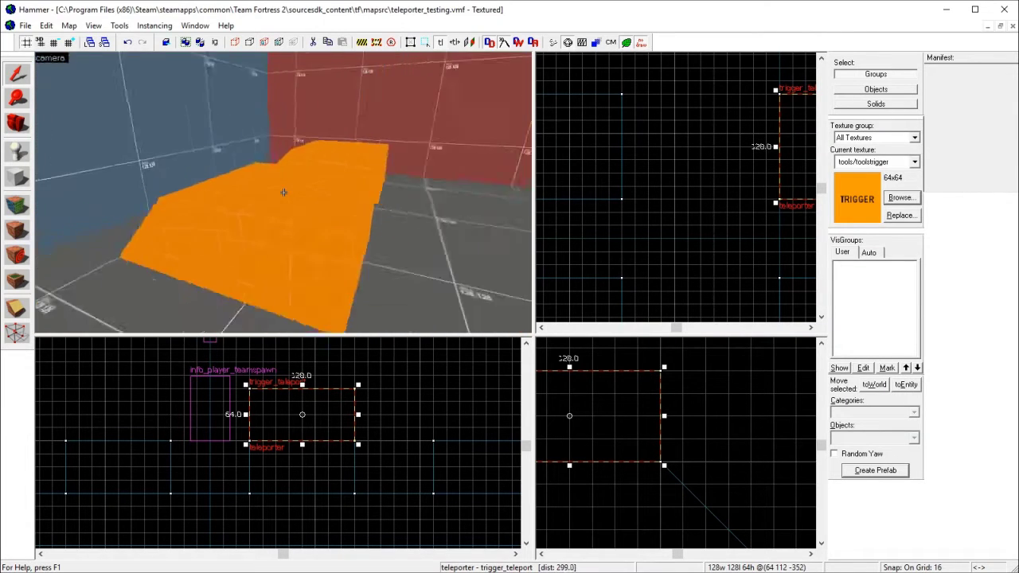
key("z")
key("z")
key("z")
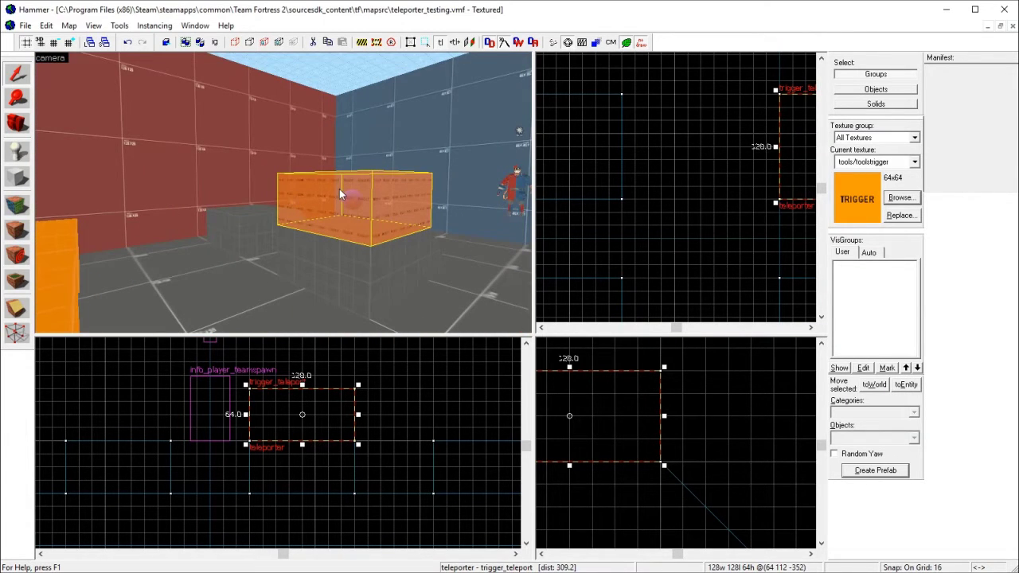
double_click(343, 187)
left_click(584, 289)
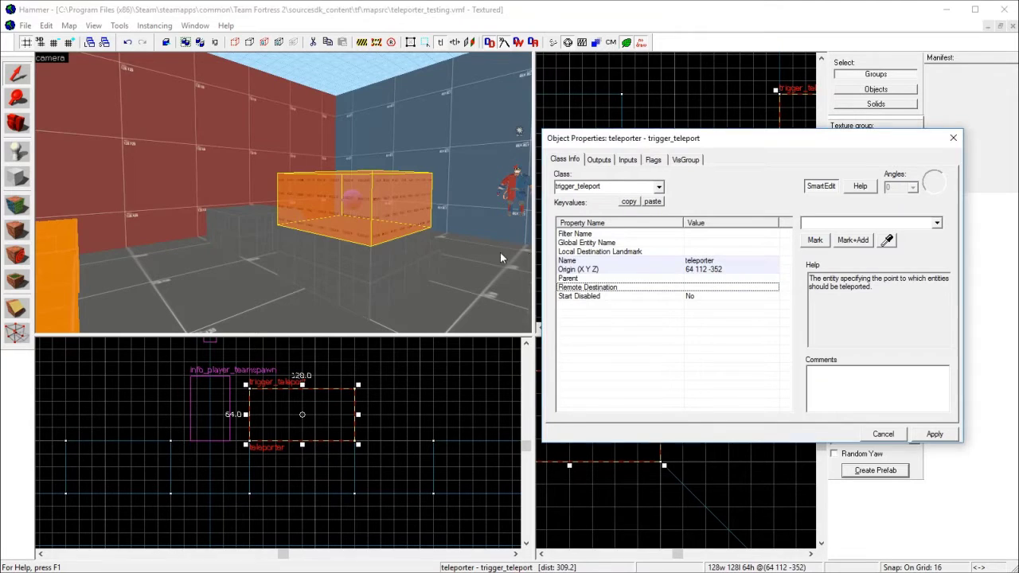
Place an entity on the orange block opposite the trigger, set its class to info_teleport_destination and name it freeman
key("z")
key("z")
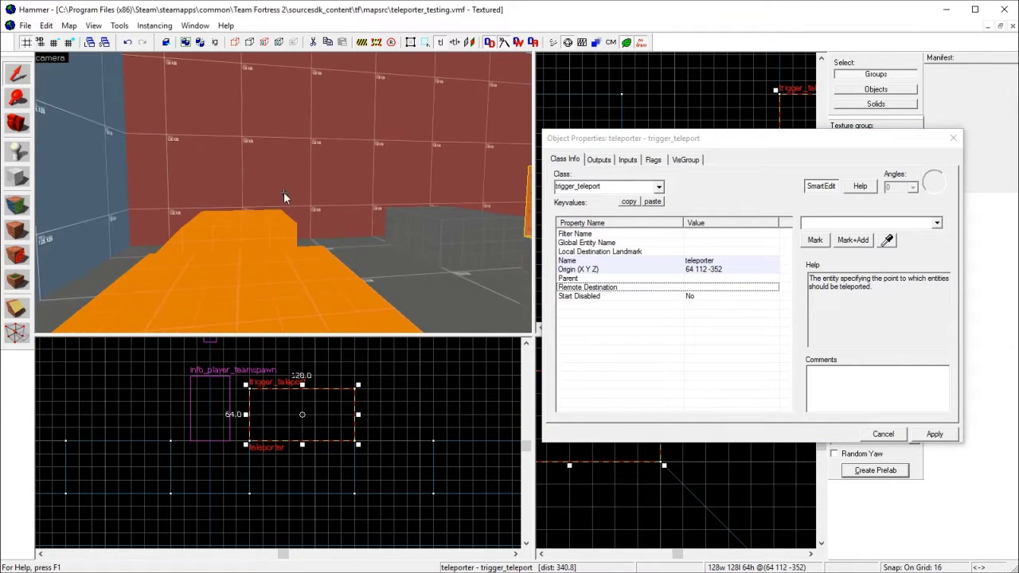
left_click(223, 199)
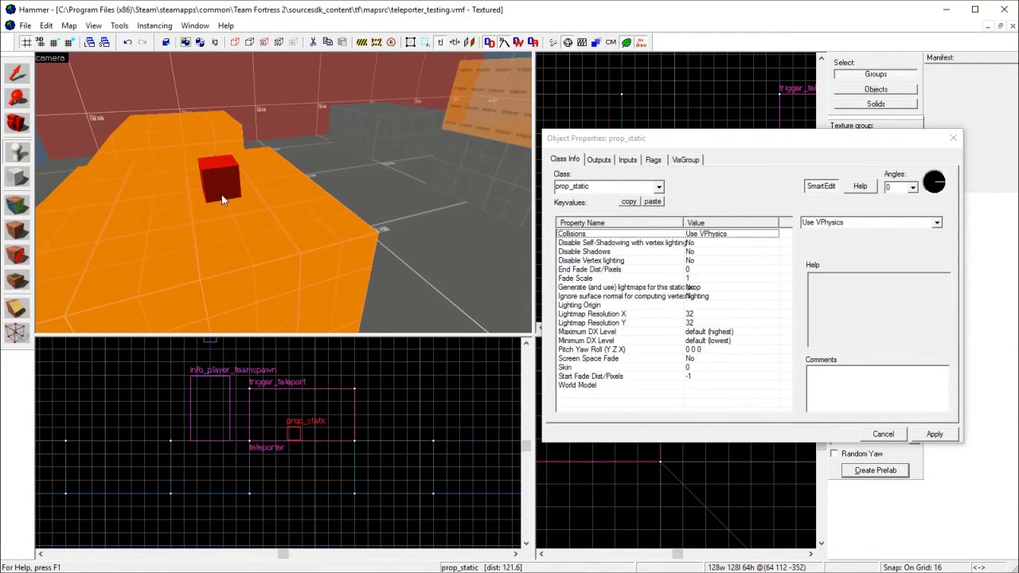
left_click(612, 187)
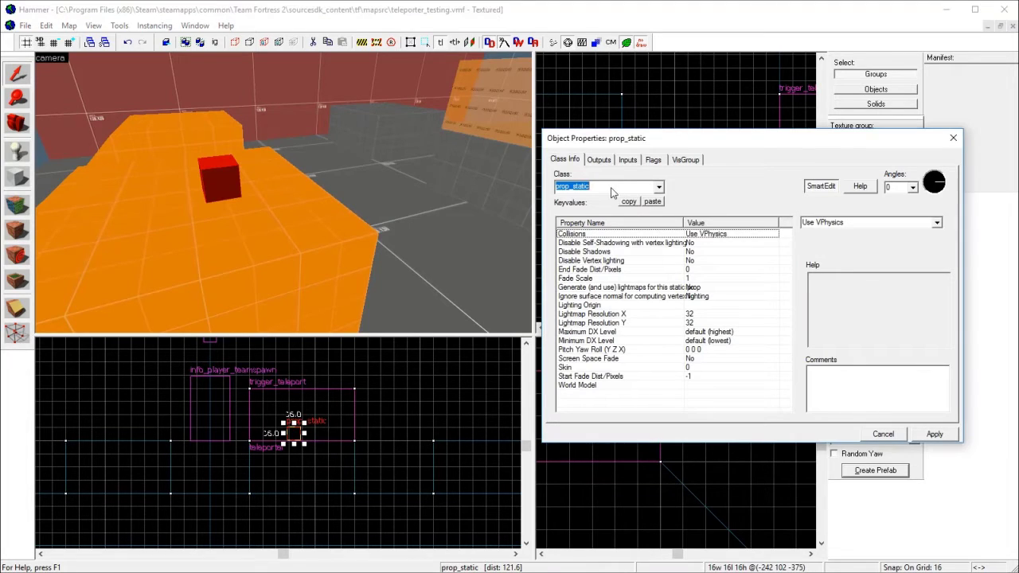
type("i")
key("Down")
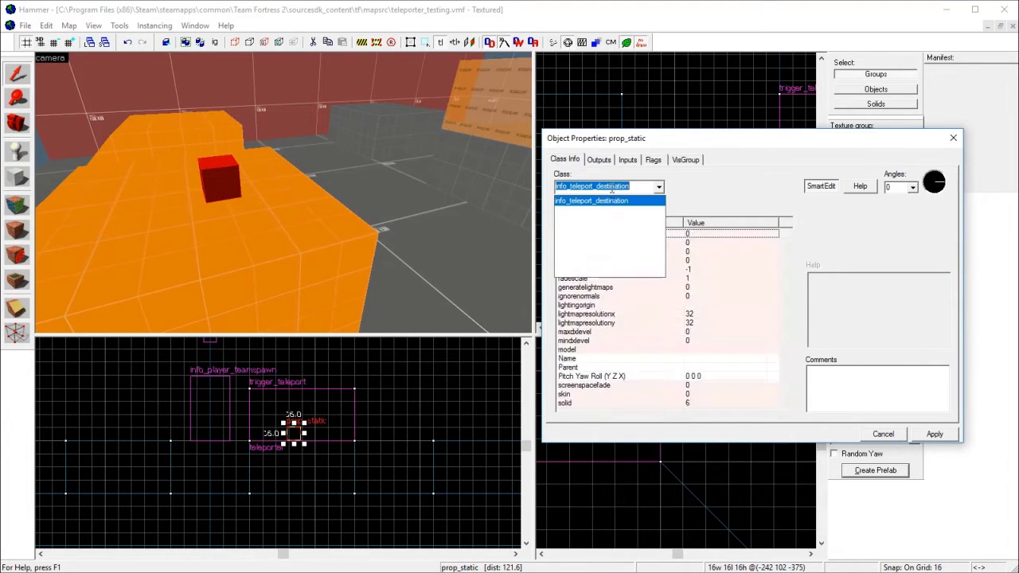
key("Return")
left_click(235, 109)
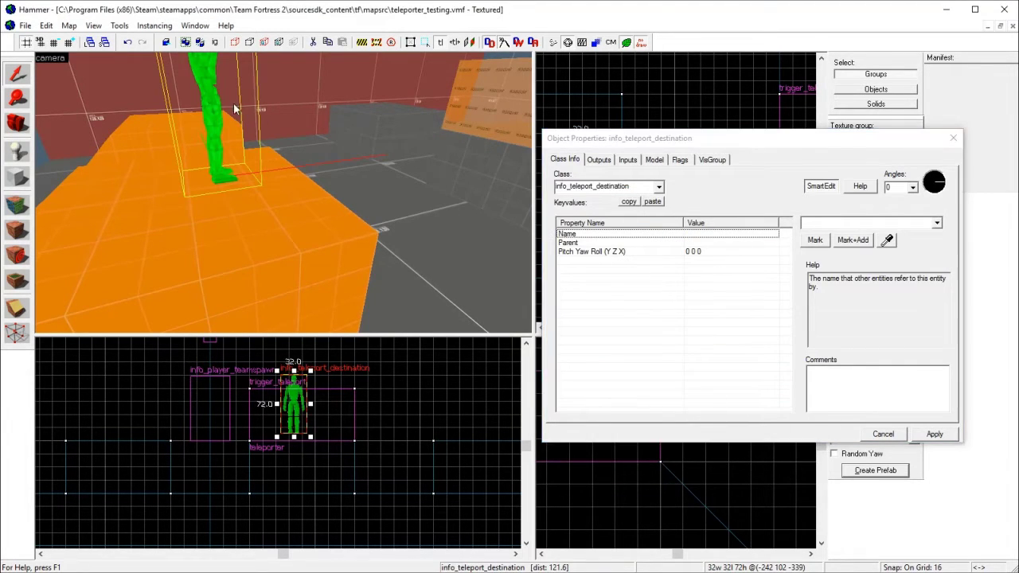
left_click(818, 224)
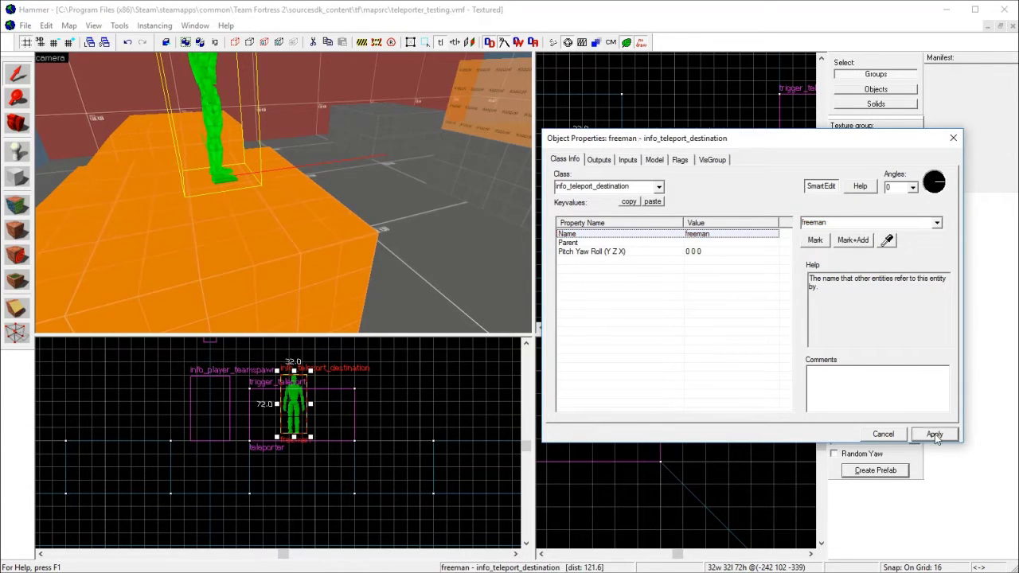
Move the freeman destination slightly up off the orange block and toward the block's centre line
key("z")
key("d")
key("z")
scroll(309, 418, "up", 3)
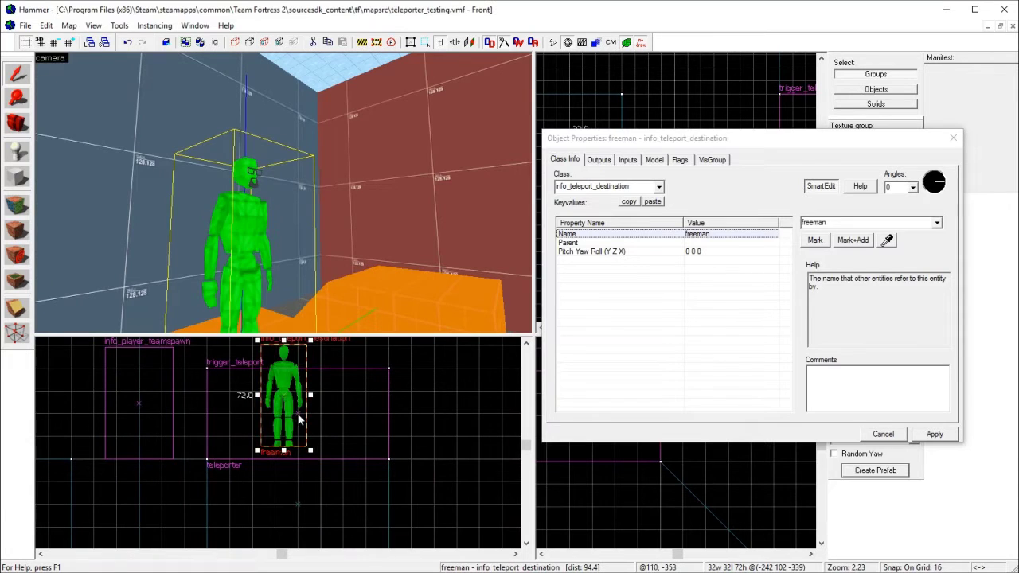
left_click_drag(296, 422, 310, 410)
left_click(920, 438)
left_click(882, 435)
Set the trigger_teleport's Remote Destination to freeman and apply it
key("z")
key("s")
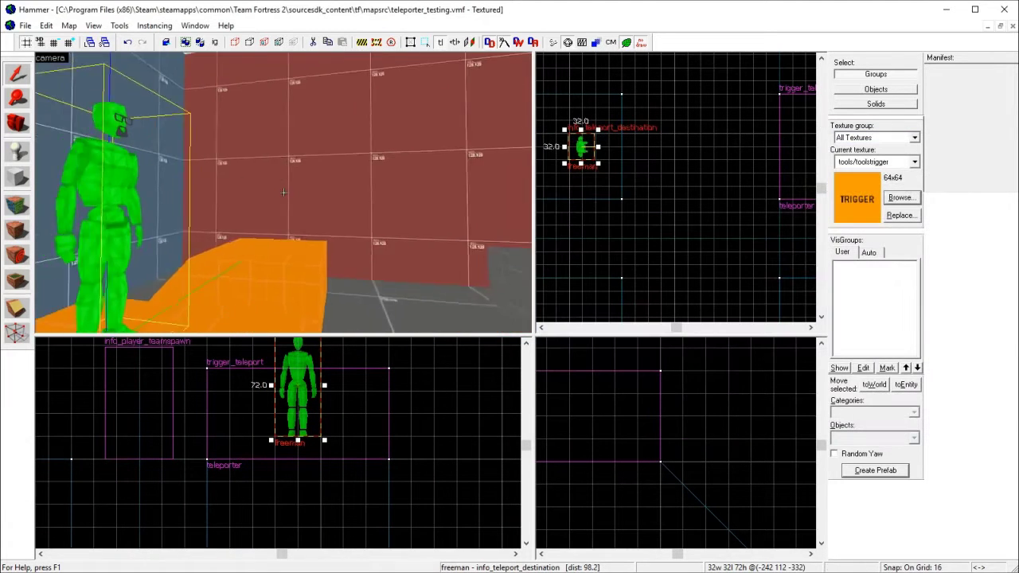
key("z")
left_click(278, 220)
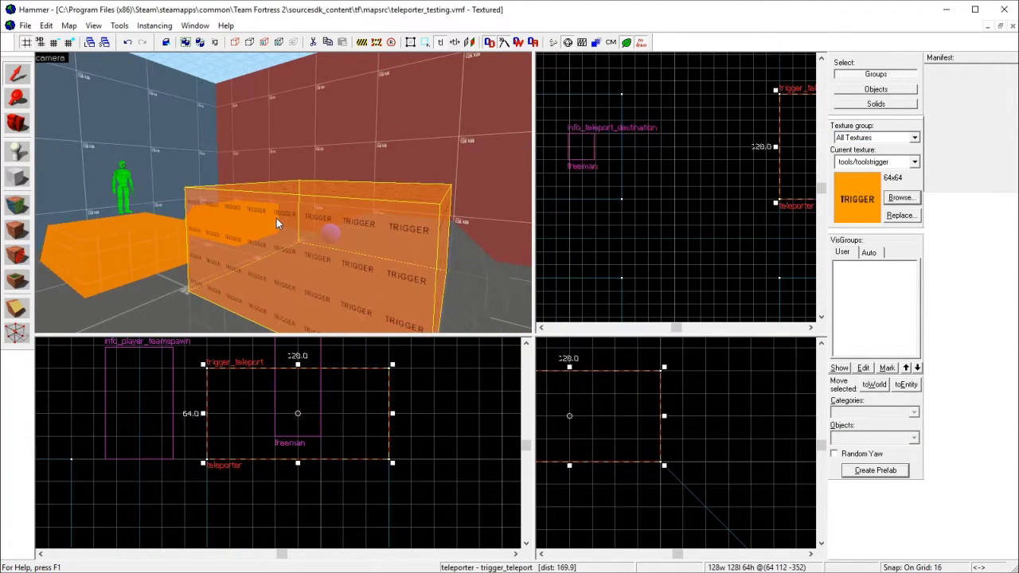
key("alt+Return")
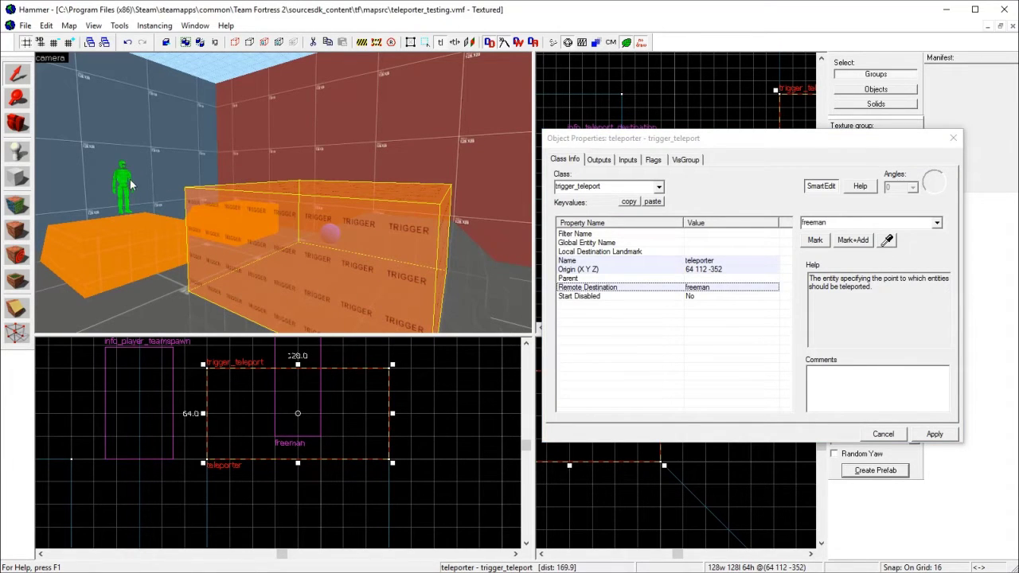
left_click(937, 434)
key("z")
key("s")
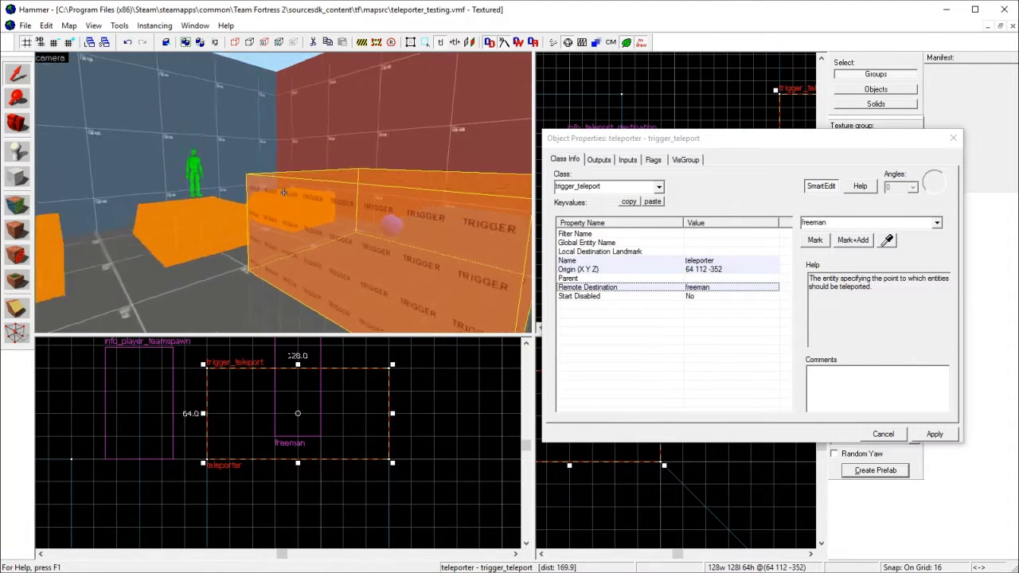
key("z")
left_click(883, 435)
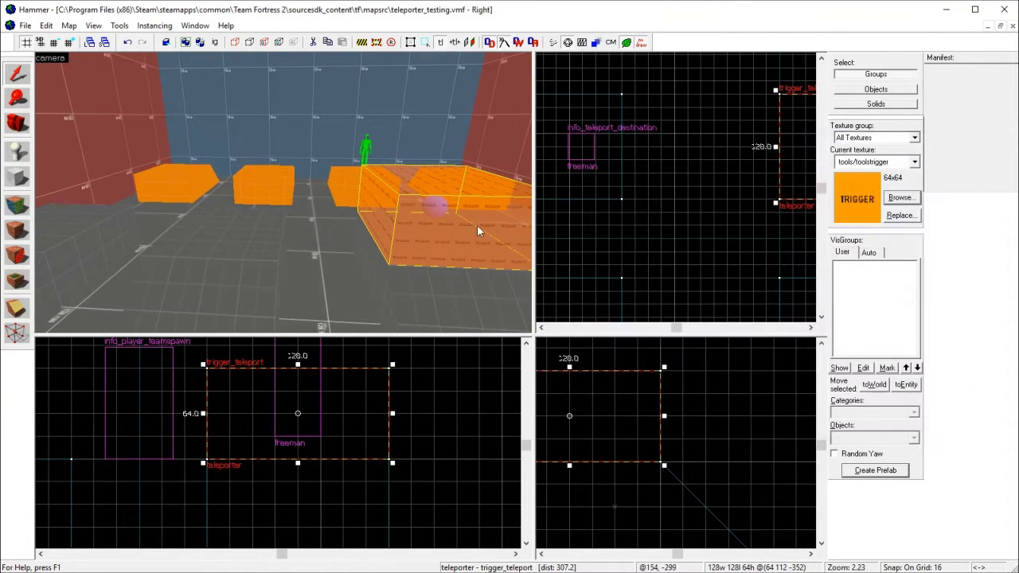
Copy the trigger_teleport over the neighbouring grey block and the freeman destination onto the neighbouring orange block
scroll(701, 176, "down", 3)
left_click_drag(724, 164, 726, 236)
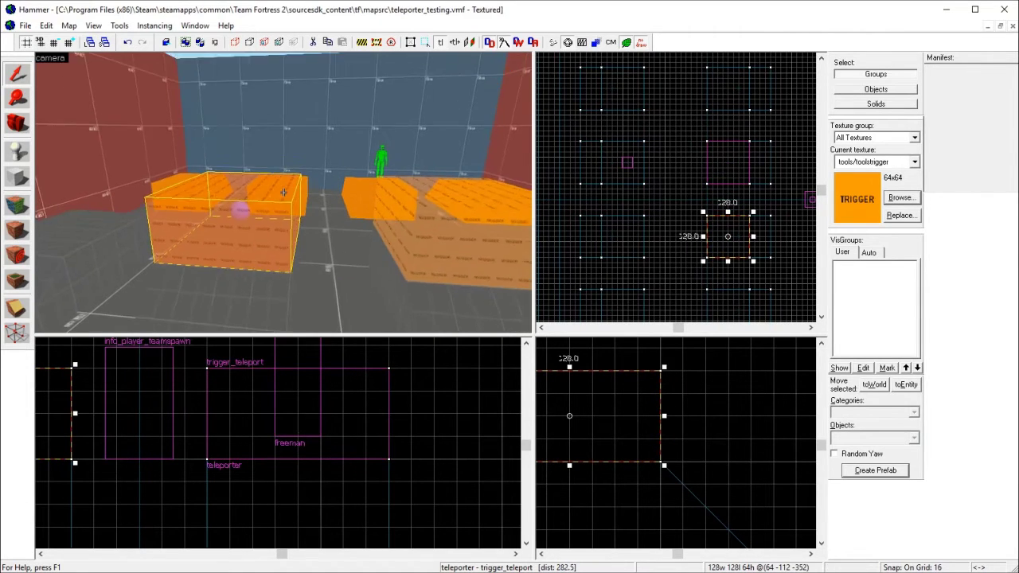
key("w")
key("z")
left_click(381, 163)
left_click_drag(626, 167, 625, 205, "shift")
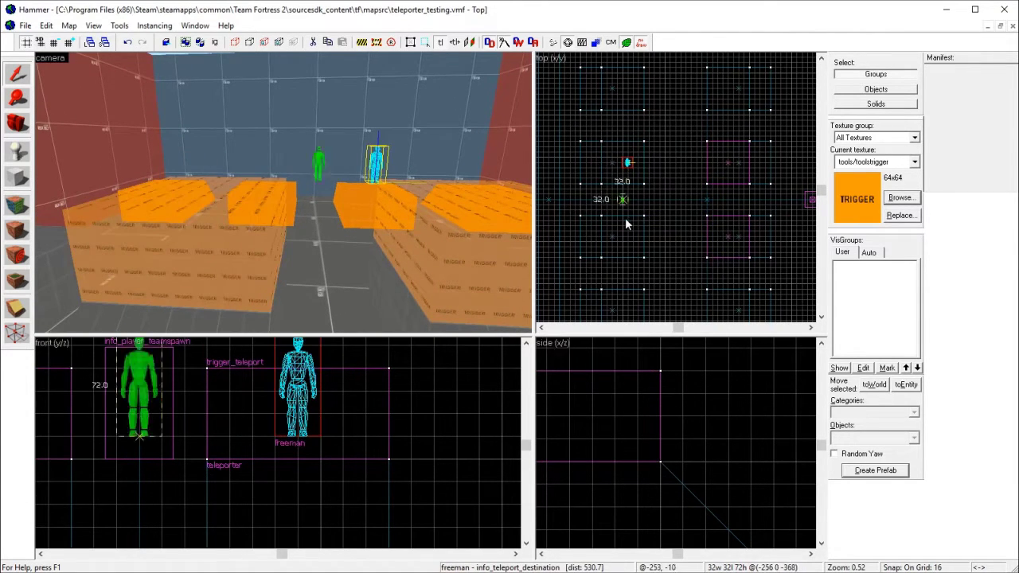
Change the class of the copied freeman destination to info_target and apply it
key("z")
key("w")
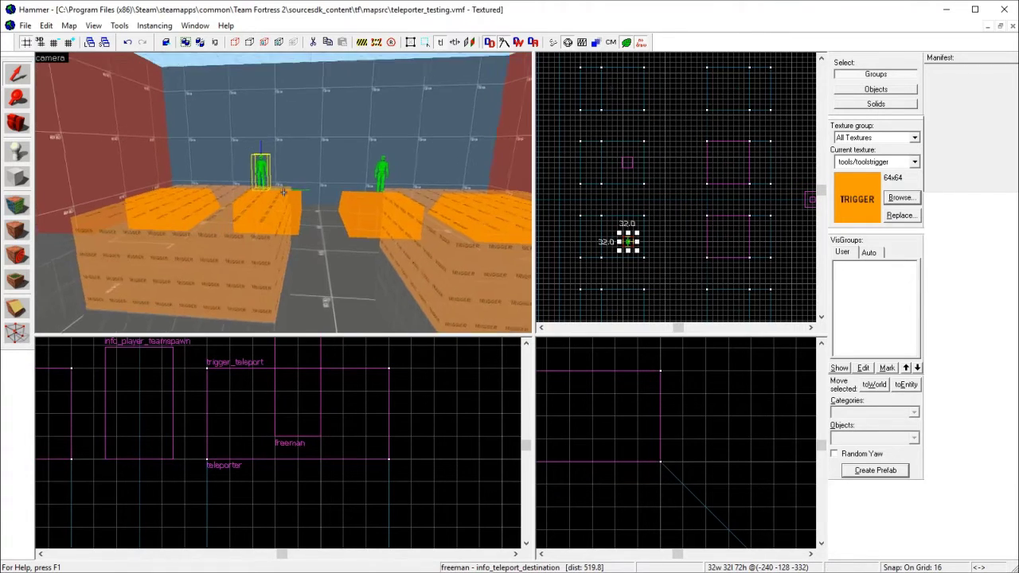
key("z")
double_click(297, 224)
left_click(297, 224)
left_click(621, 188)
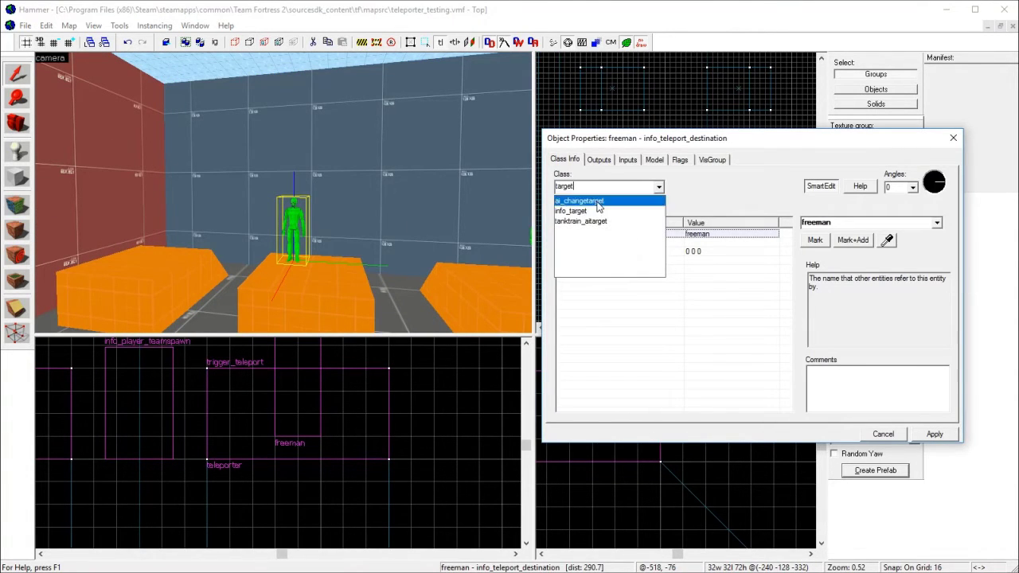
left_click(575, 211)
left_click(937, 440)
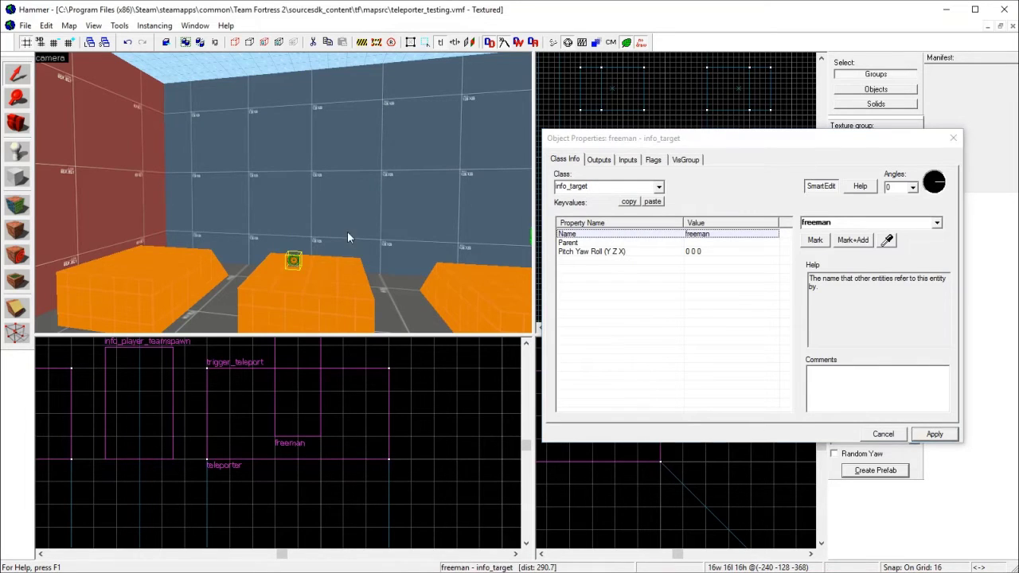
Rename the copied info_target on the orange block to freeman1 and apply it
key("z")
key("w")
key("z")
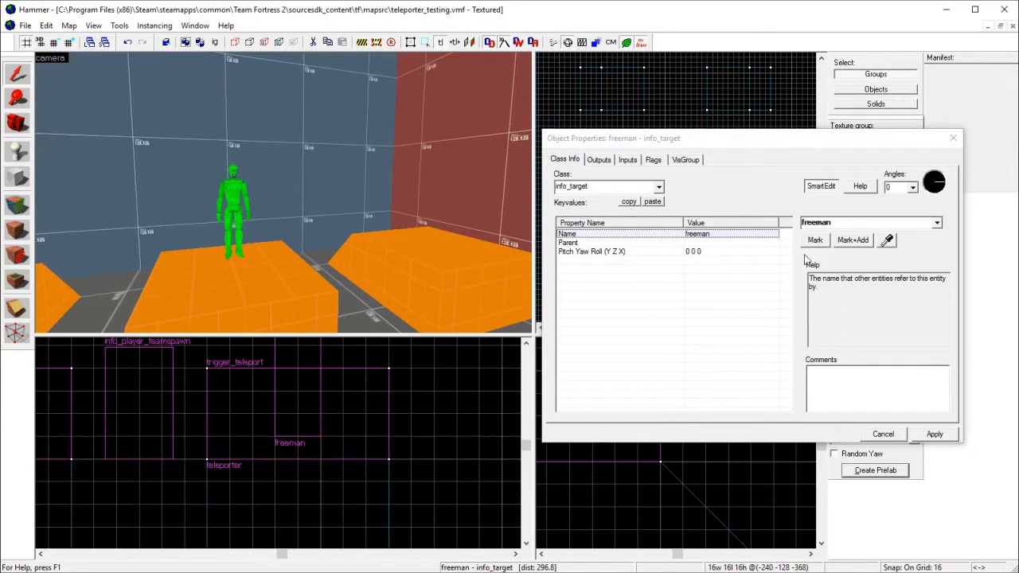
left_click(846, 224)
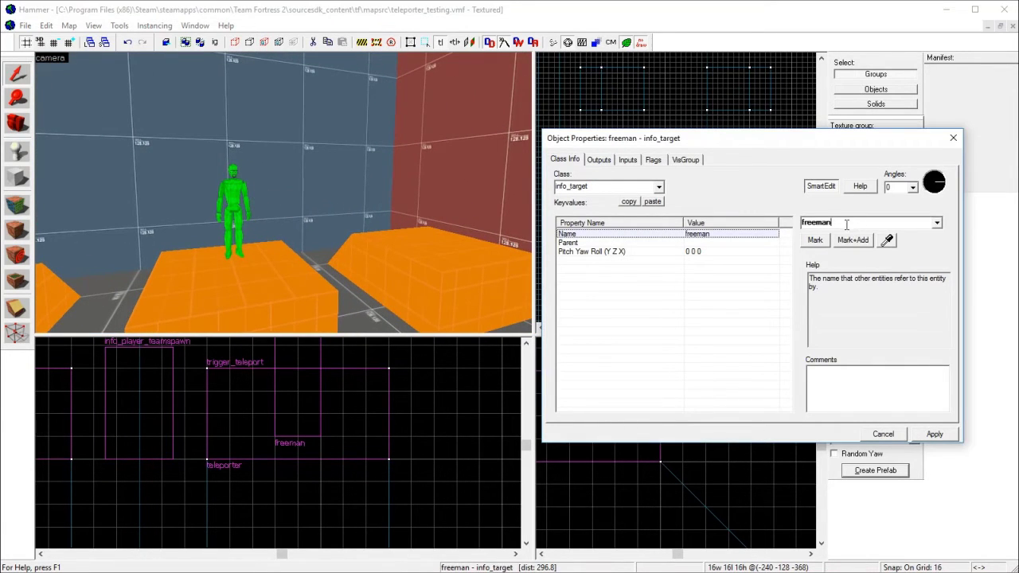
left_click(936, 440)
Set the copied trigger_teleport's Remote Destination to freeman1, apply it and close its properties
key("z")
key("w")
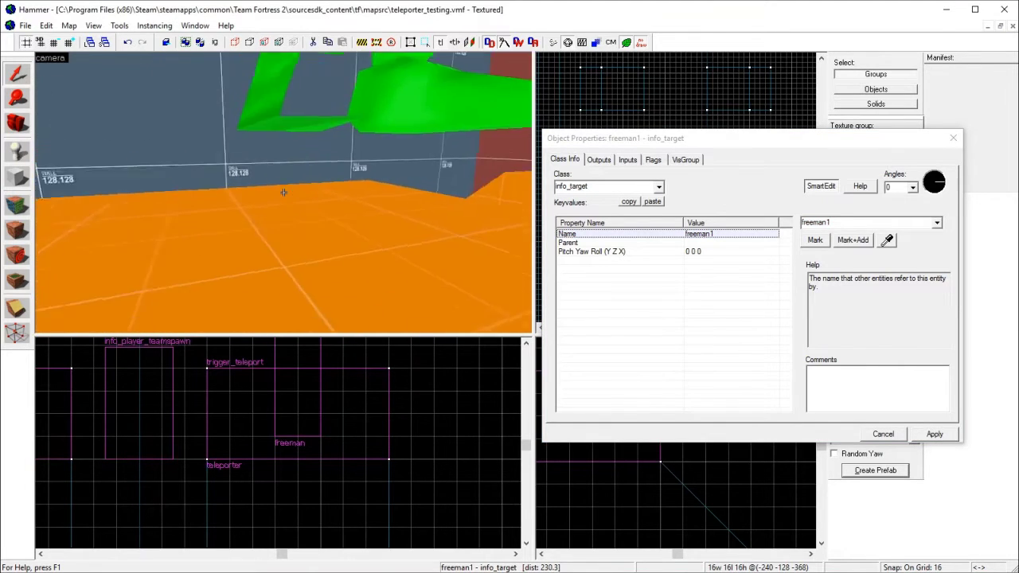
key("s")
key("w")
key("s")
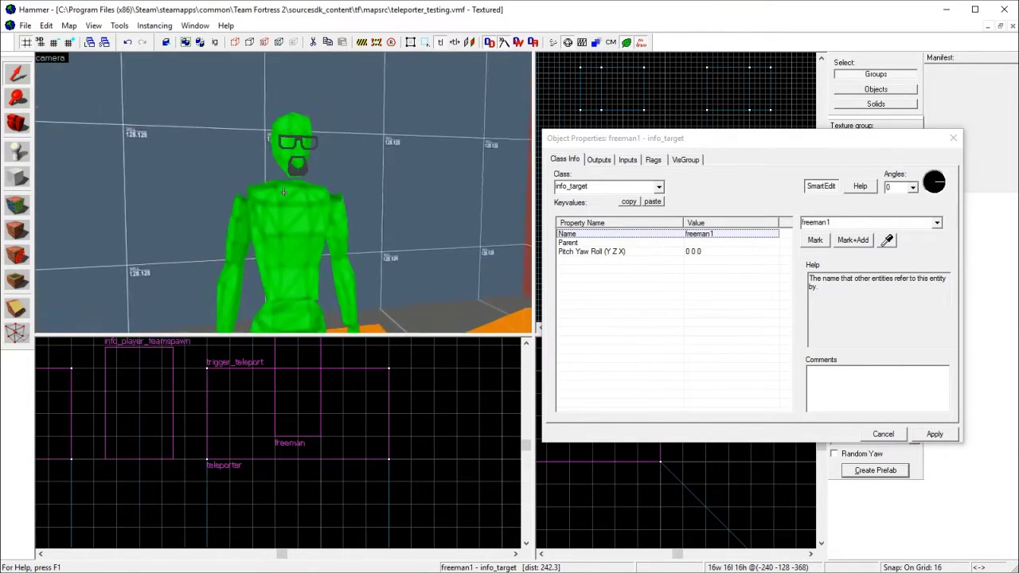
key("d")
key("w")
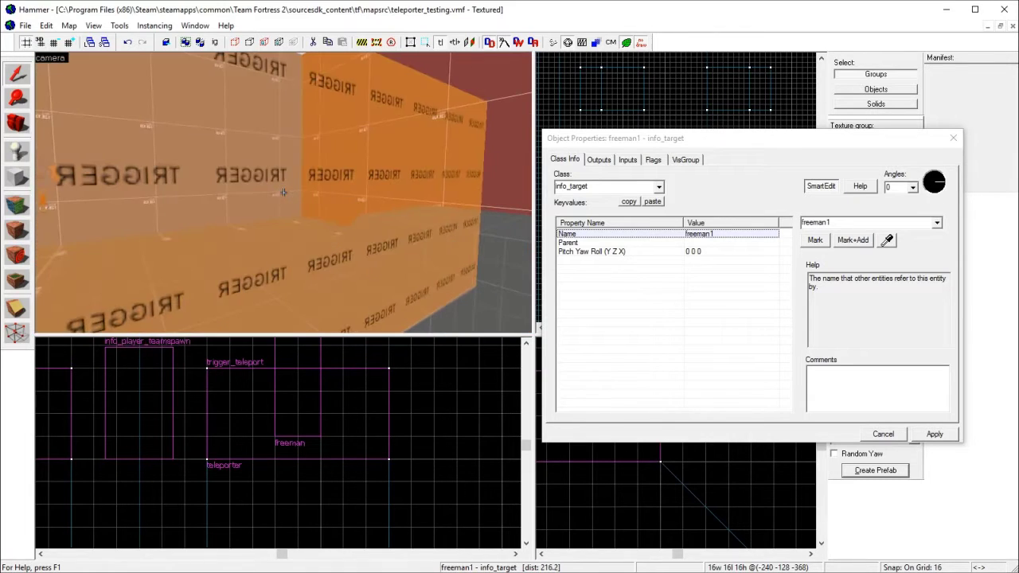
left_click(284, 192)
key("z")
left_click(726, 287)
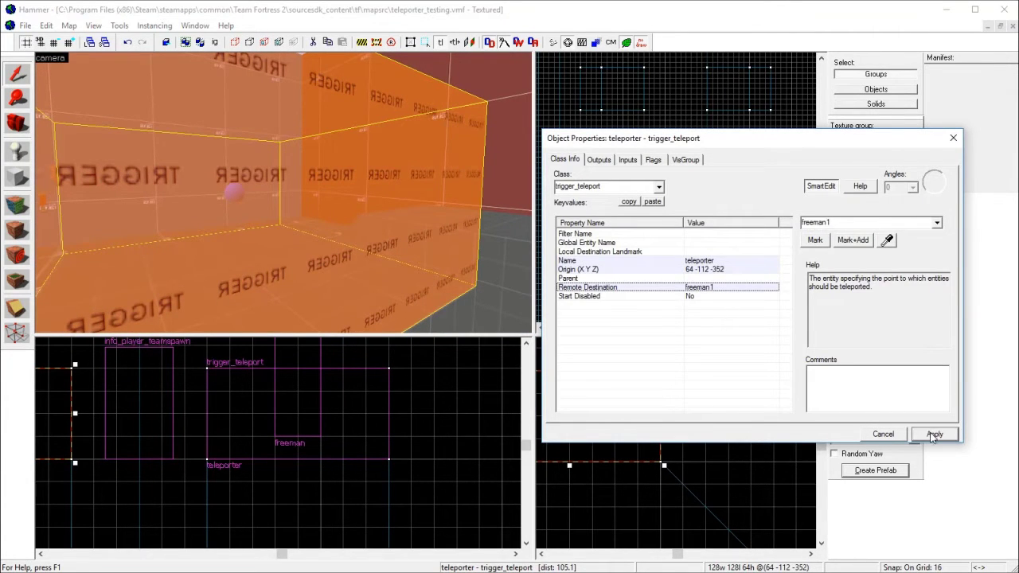
left_click(890, 434)
Raise the freeman1 info_target above the orange block and centre it over the block, at -240 -112 -352
key("z")
key("s")
key("w")
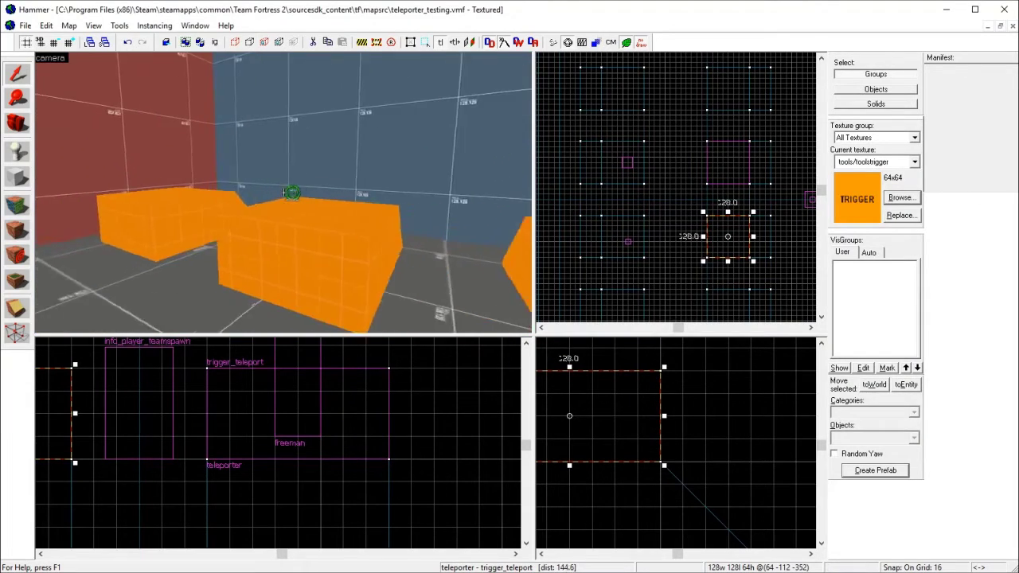
key("a")
key("w")
key("z")
left_click(292, 195)
scroll(241, 412, "down", 7)
scroll(162, 409, "up", 4)
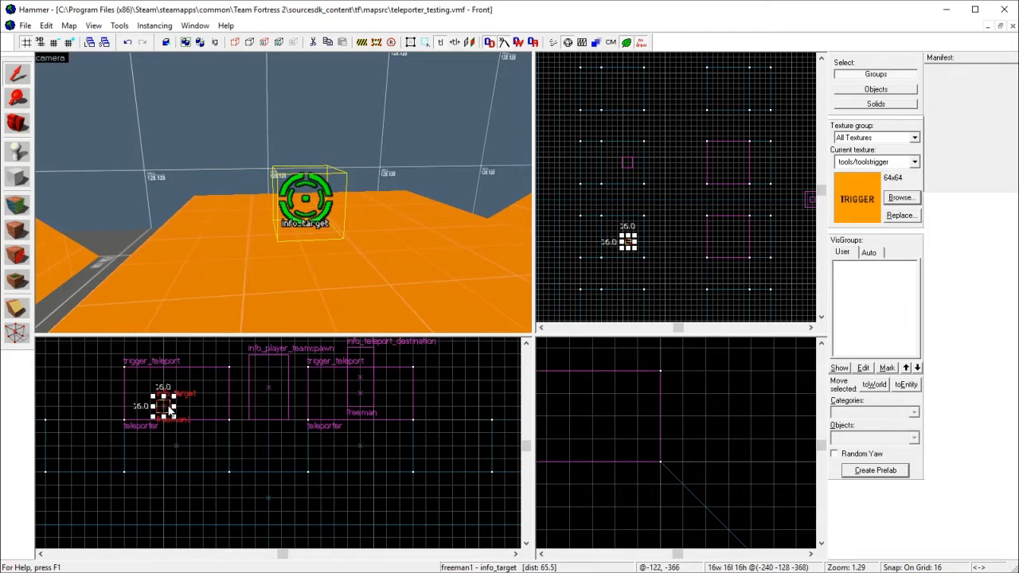
left_click_drag(189, 388, 190, 389)
key("z")
key("s")
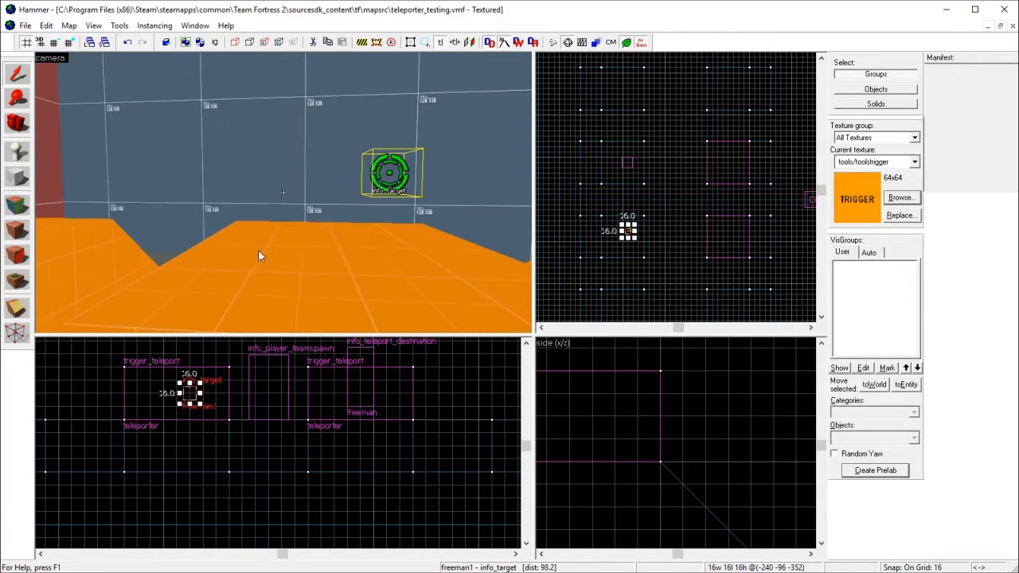
left_click_drag(182, 393, 181, 393)
Select the copied trigger_teleport and examine its position relative to the freeman1 info_target
key("z")
key("w")
key("z")
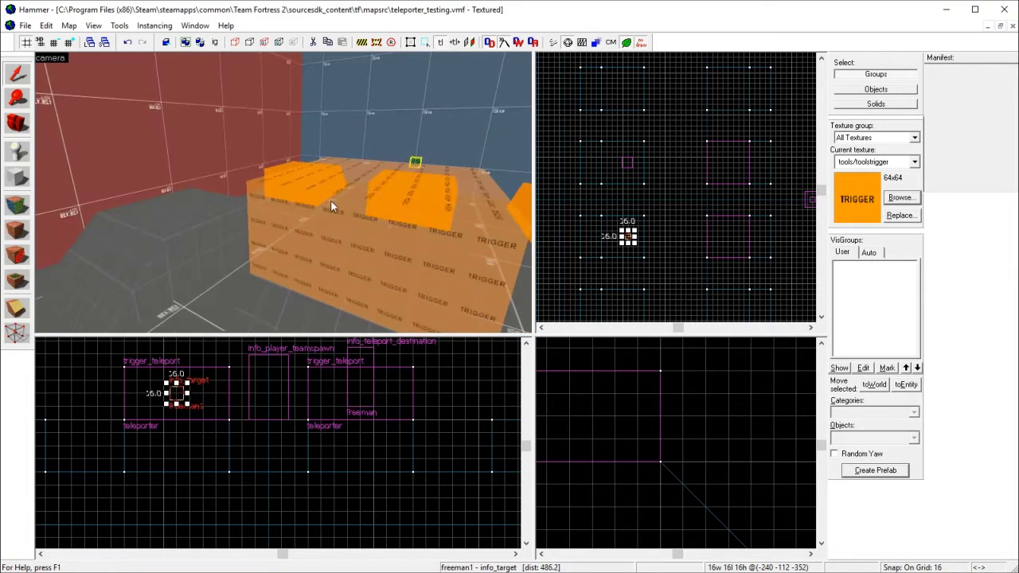
left_click(422, 165)
scroll(682, 184, "up", 1)
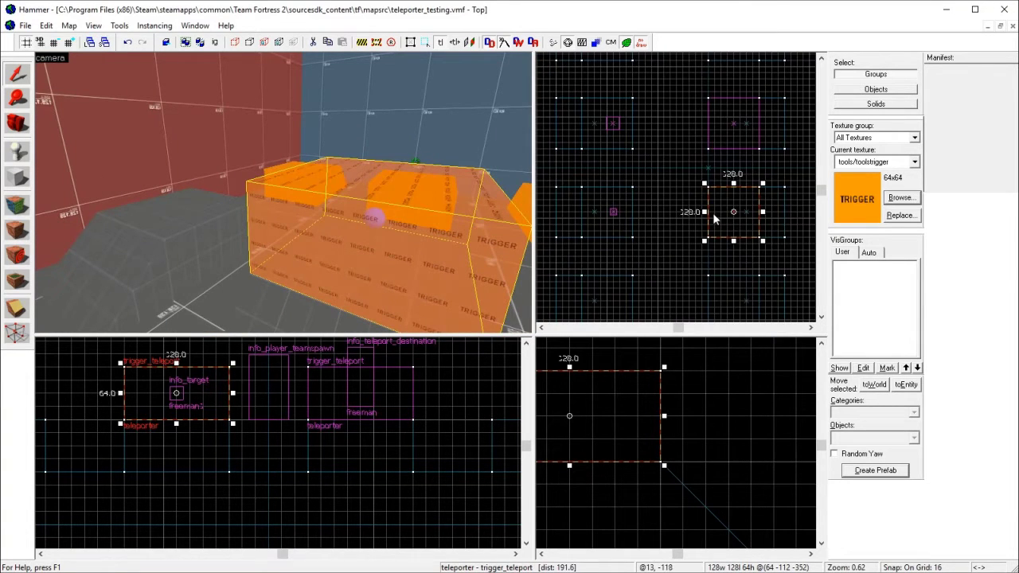
scroll(705, 207, "down", 4)
scroll(715, 216, "up", 3)
mouse_move(717, 215)
left_mouse_down()
mouse_move(720, 283)
mouse_move(717, 213)
left_mouse_up()
Delete the freeman1 info_target above the orange block
key("z")
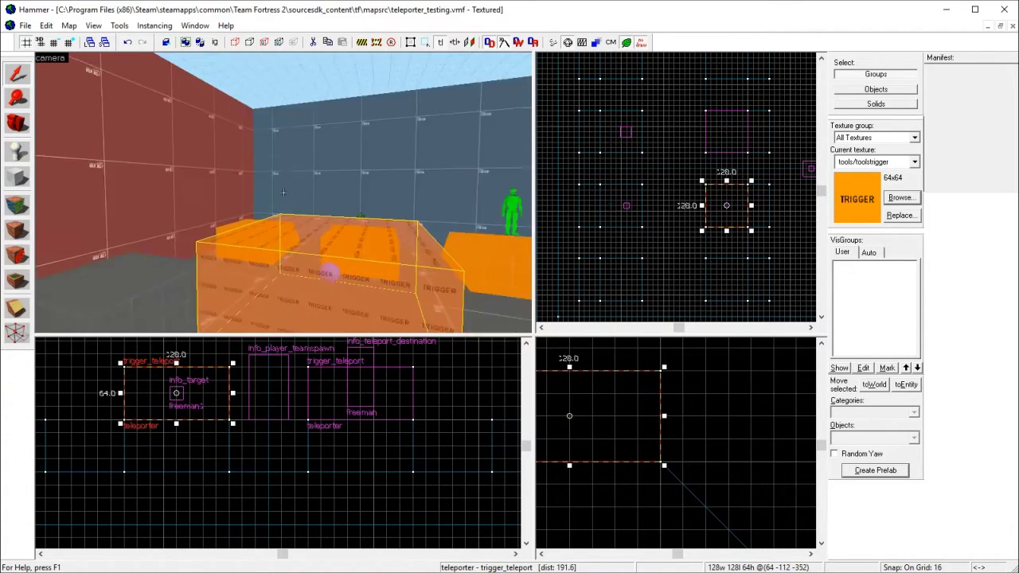
key("w")
key("z")
key("Delete")
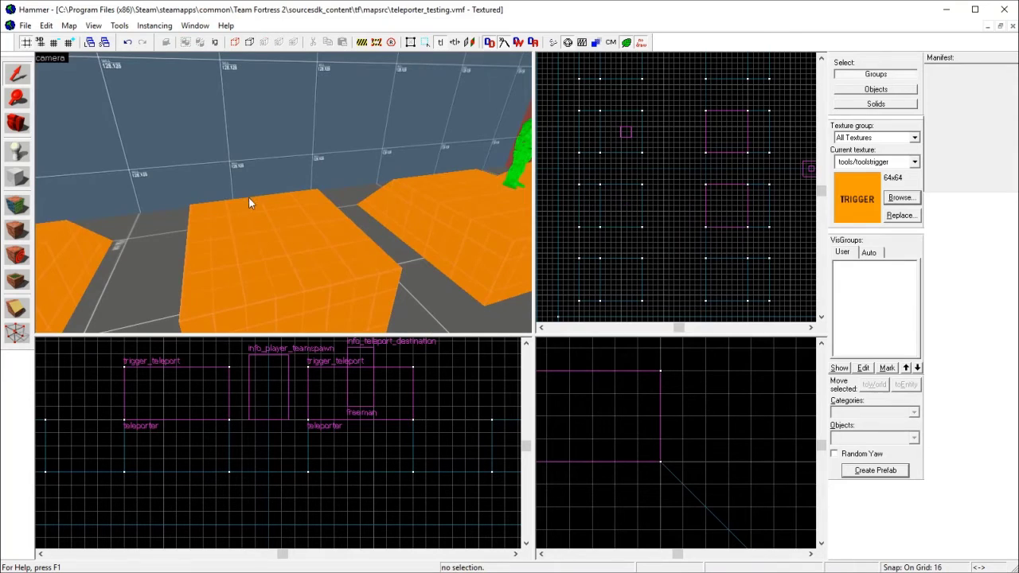
Clear the copied trigger_teleport's Remote Destination and apply the change
key("z")
key("z")
left_click(285, 193)
key("alt+Return")
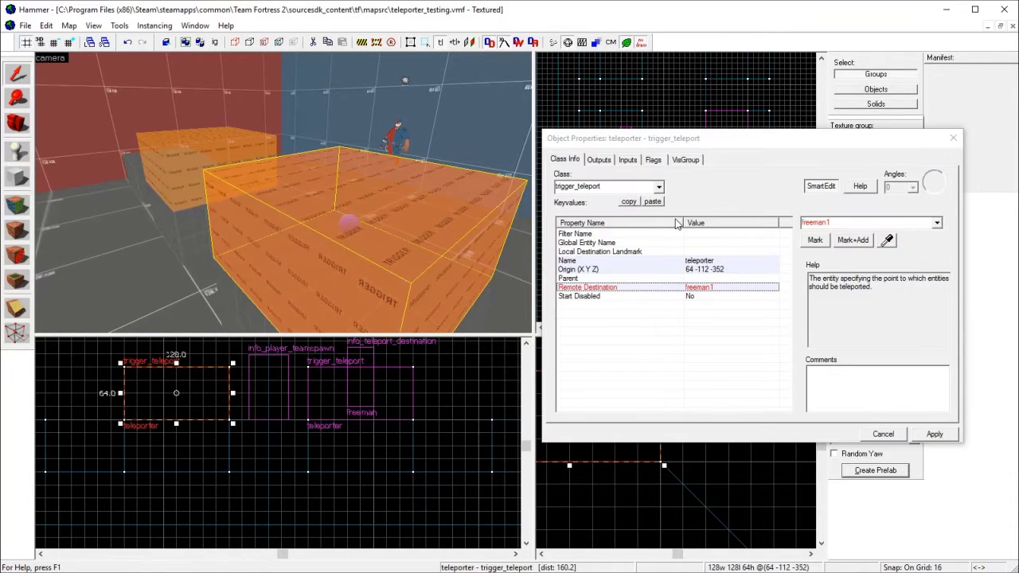
double_click(834, 223)
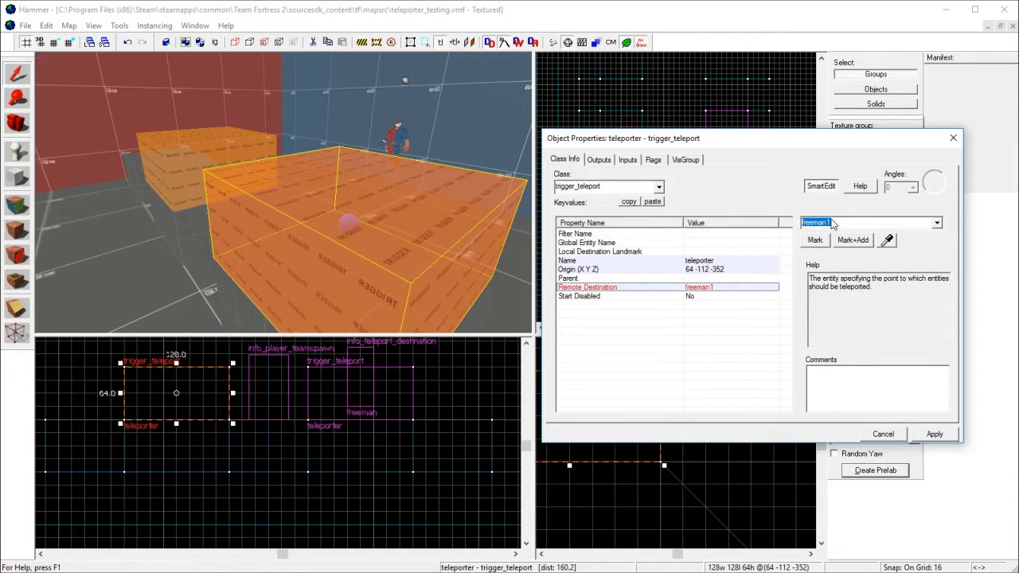
key("BackSpace")
left_click(933, 432)
left_click(933, 434)
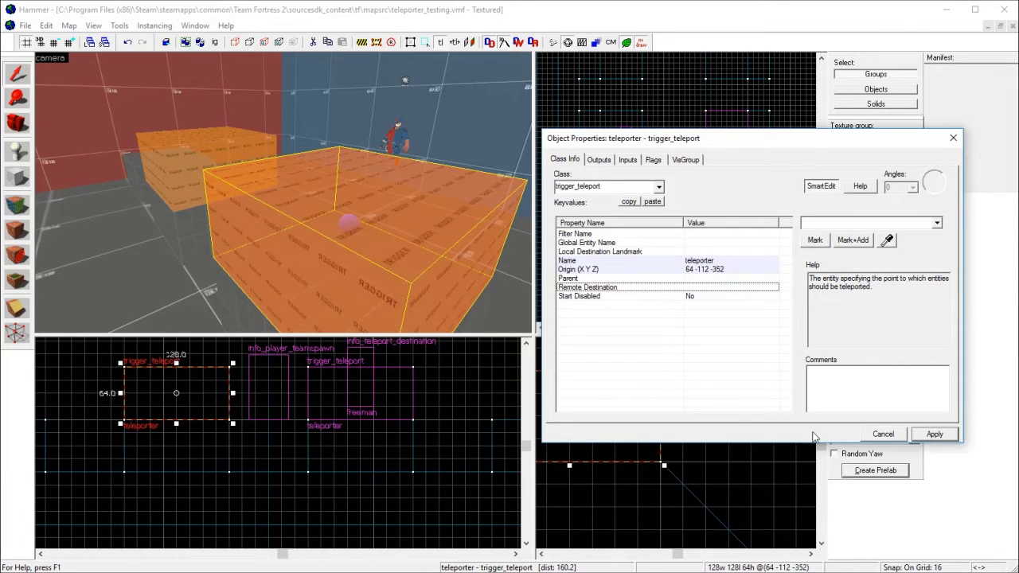
Move the copied trigger_teleport's origin point above the orange block opposite it, to -240 -112 -328
scroll(647, 499, "down", 10)
scroll(629, 488, "up", 6)
scroll(635, 492, "up", 1)
left_click(953, 138)
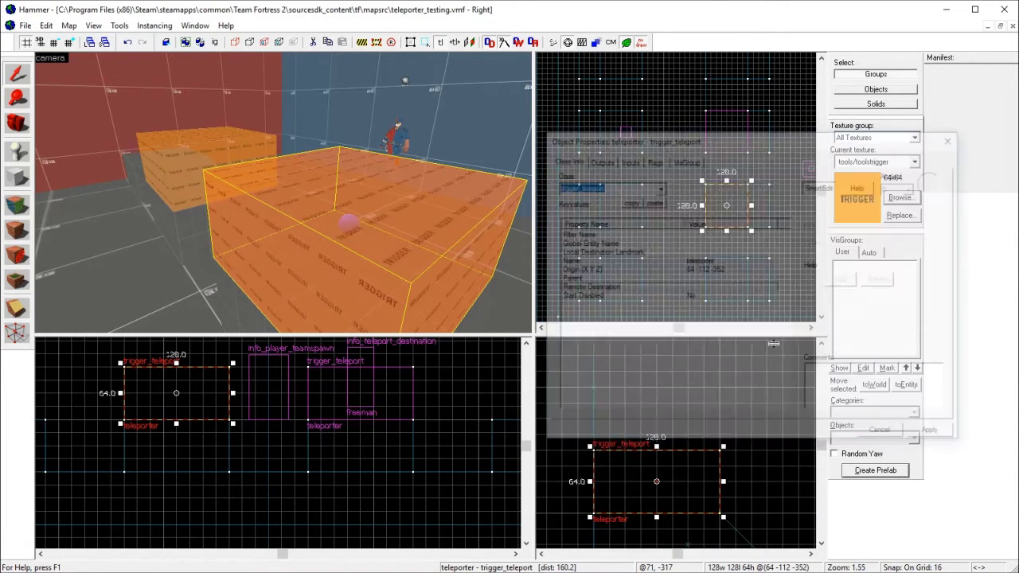
scroll(660, 488, "up", 4)
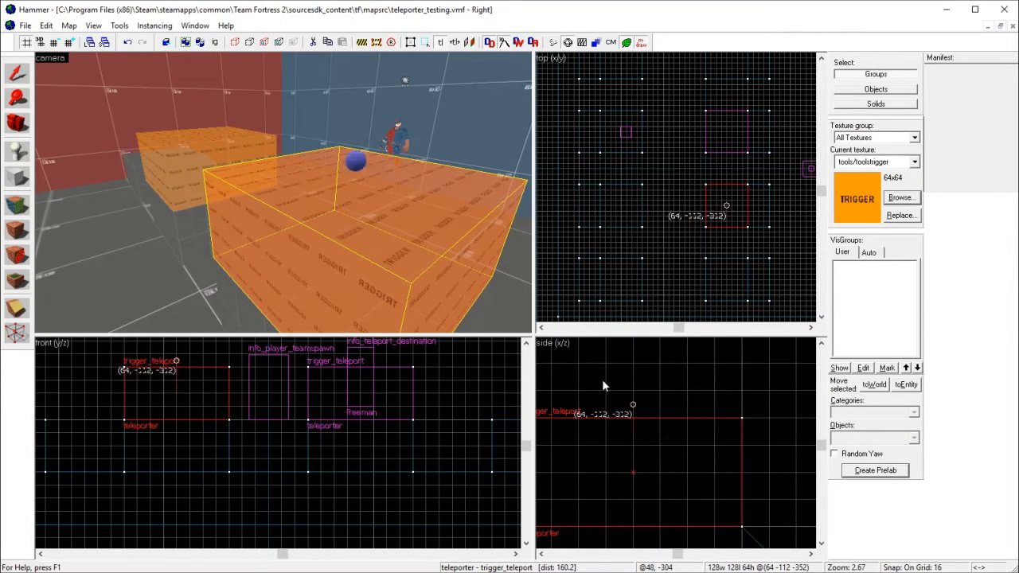
scroll(736, 454, "down", 3)
scroll(725, 454, "down", 3)
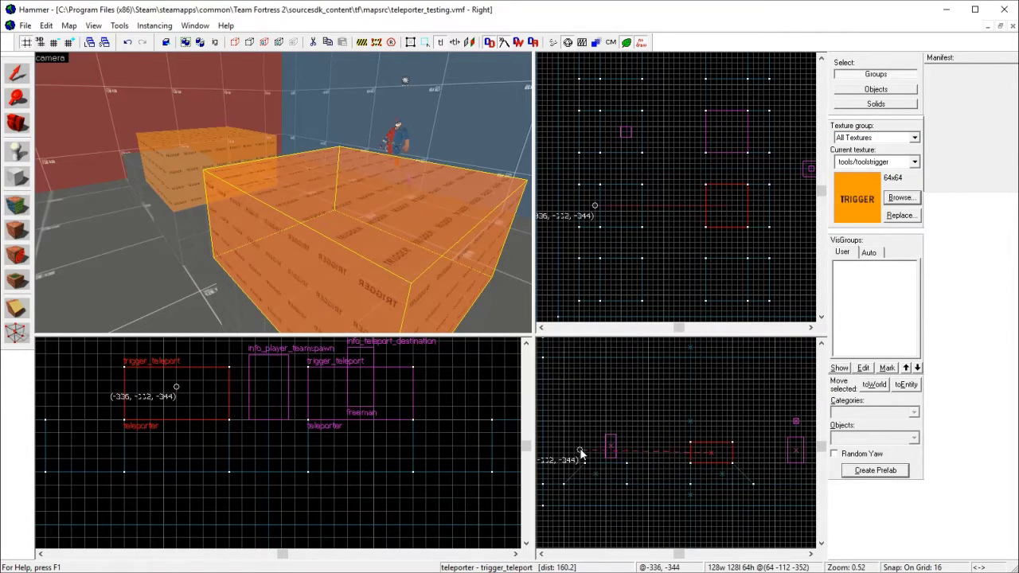
scroll(659, 440, "up", 2)
left_click_drag(657, 442, 657, 442)
Examine the relocated origin point above the orange block and the Origin value in the trigger_teleport's properties
key("z")
key("w")
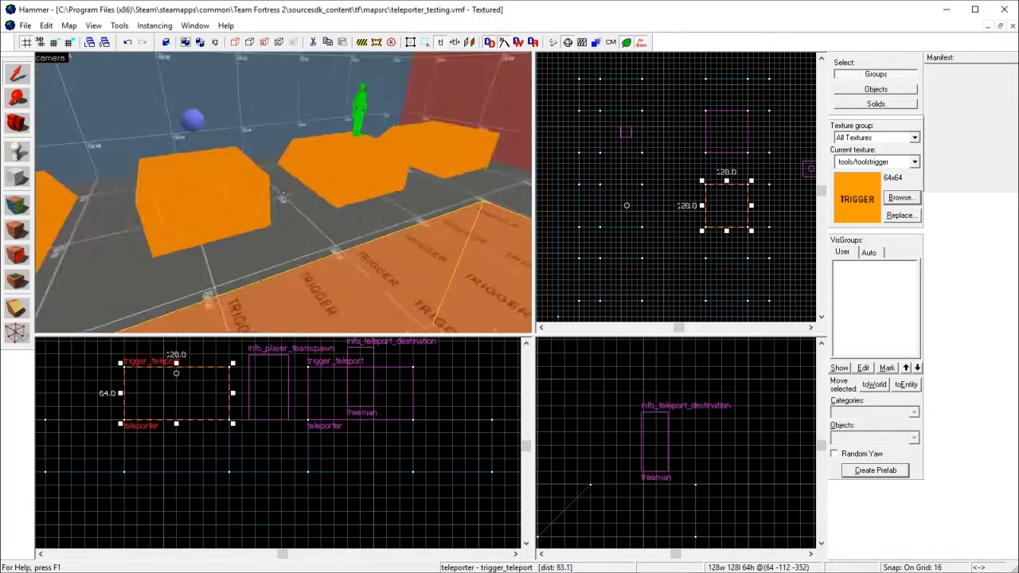
key("w")
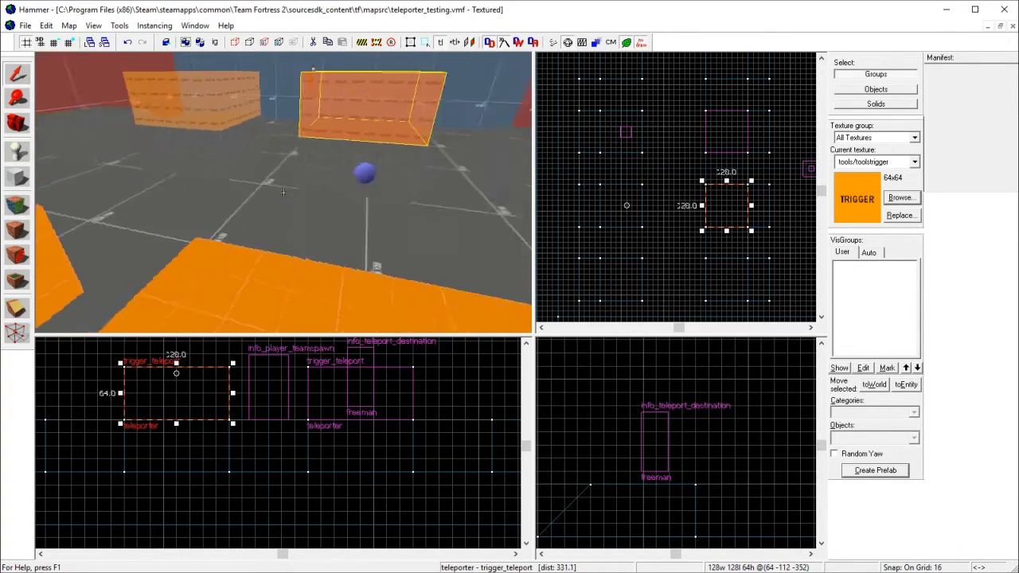
key("z")
left_click(278, 197)
key("z")
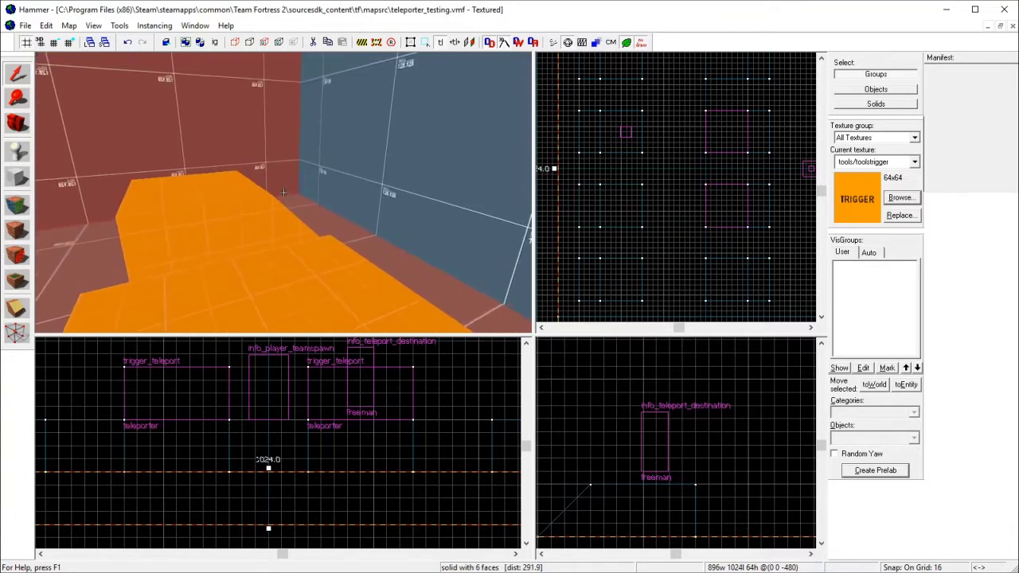
key("z")
left_click(247, 188)
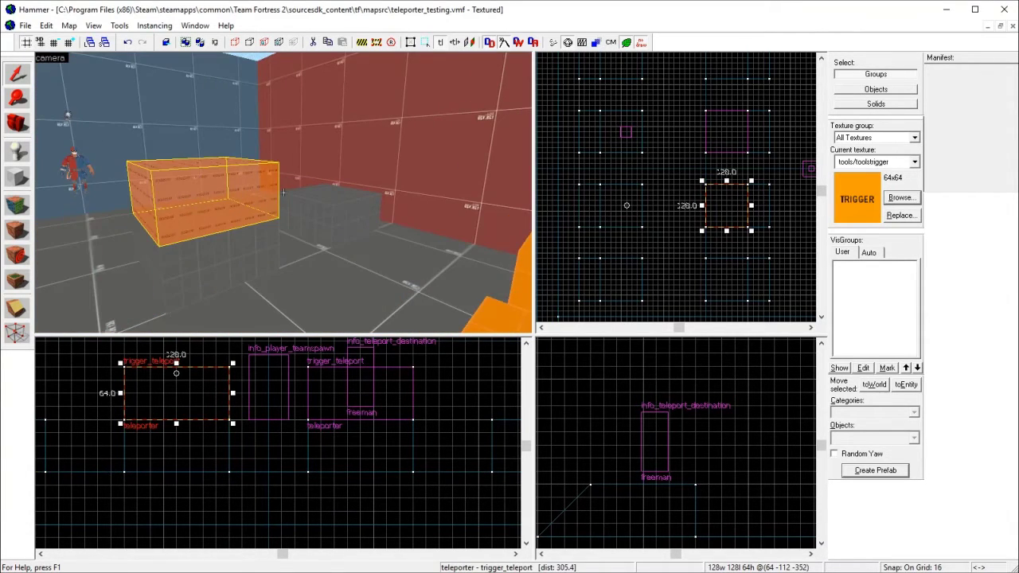
scroll(283, 192, "up", 2)
key("alt+Return")
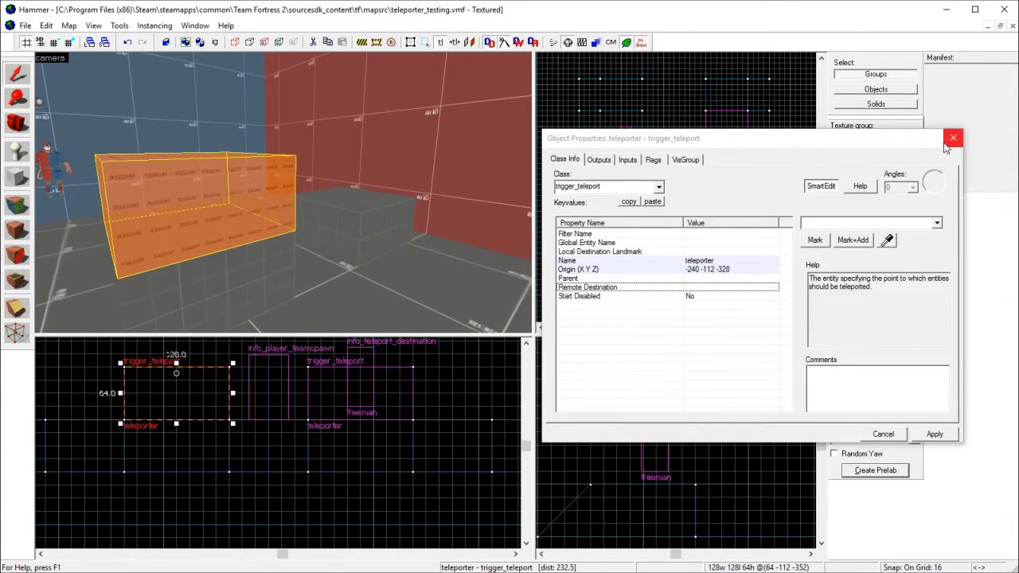
left_click(953, 137)
Set the copied trigger_teleport's Remote Destination to its own name, teleporter, and apply it
key("z")
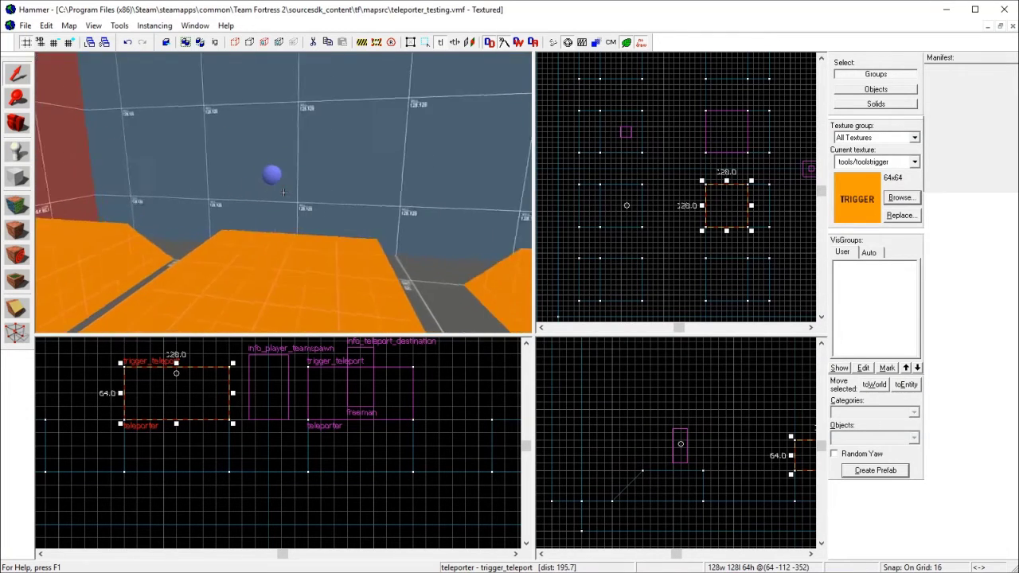
key("a")
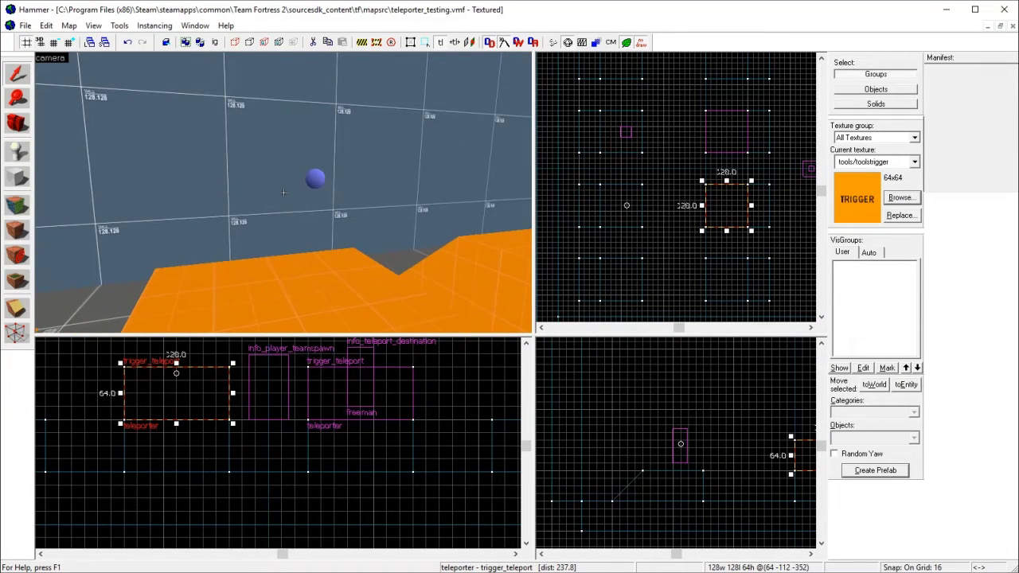
key("w")
key("z")
key("alt+Return")
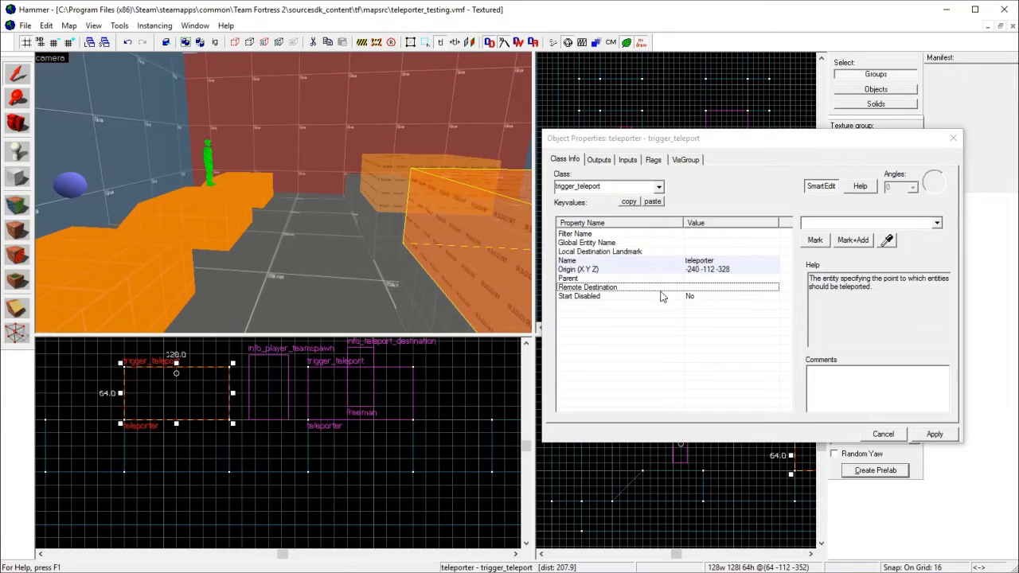
left_click(848, 224)
type("teleporte")
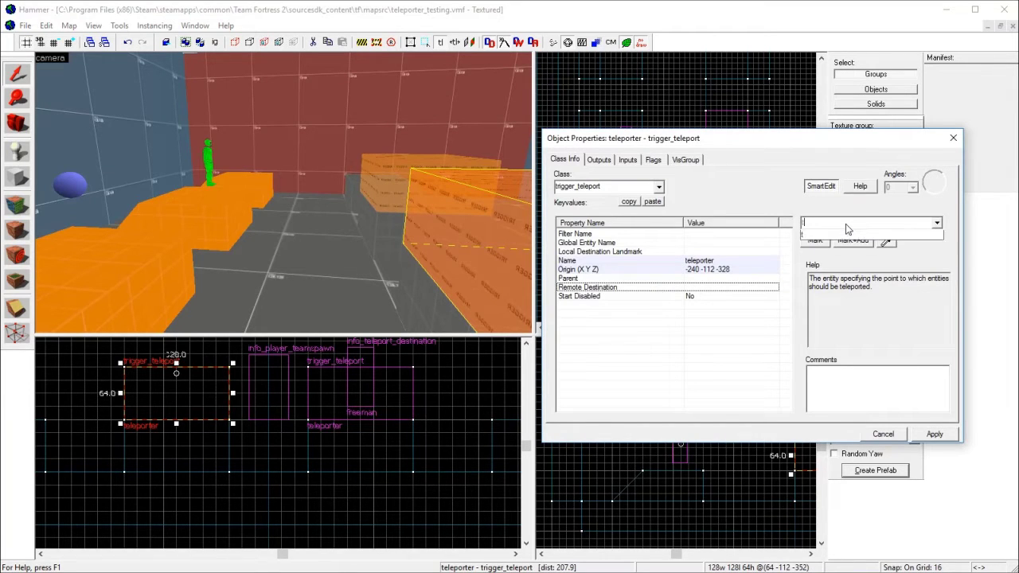
type("r")
key("Return")
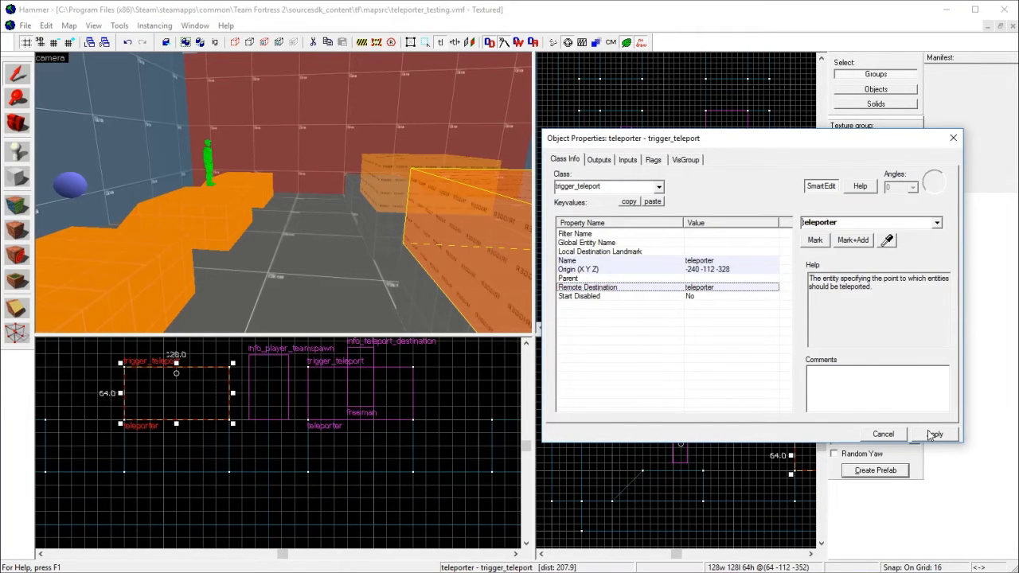
left_click(492, 230)
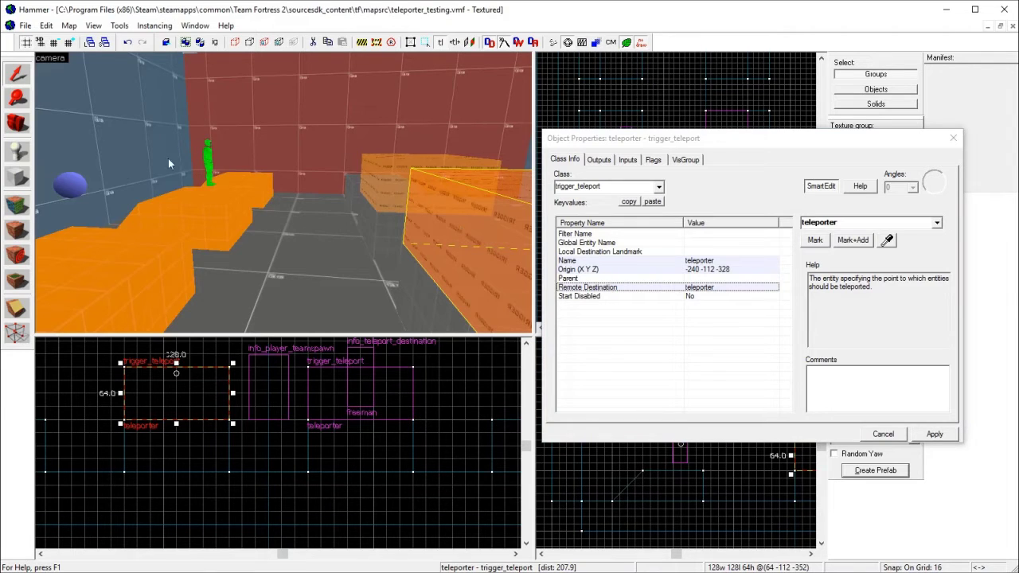
key("d")
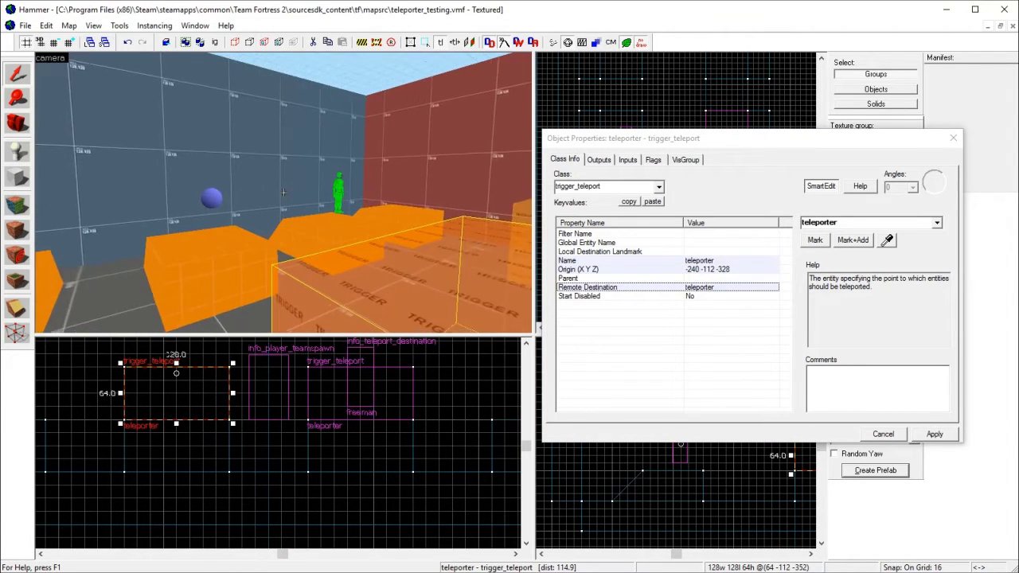
key("z")
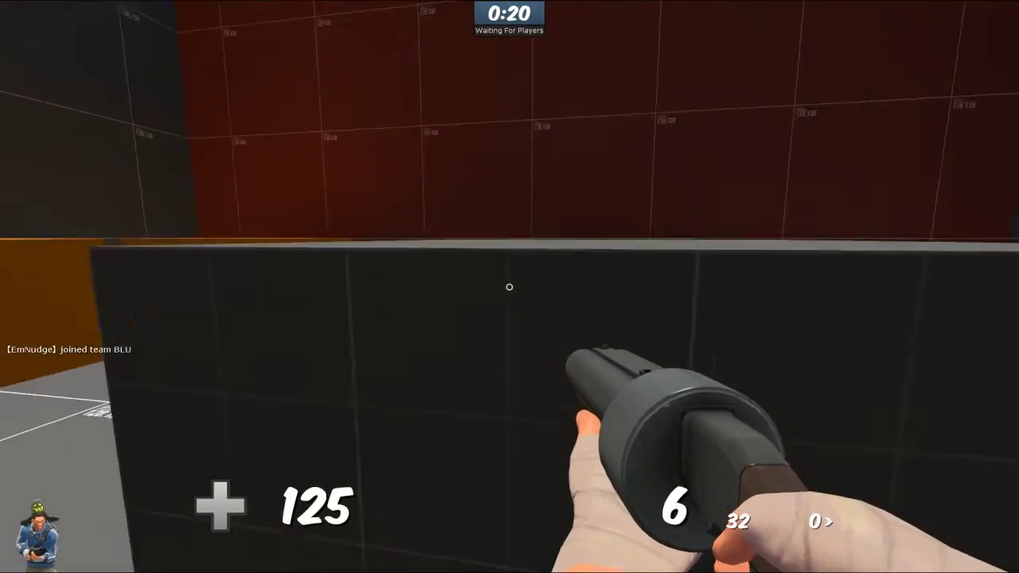
Test the trigger teleporters in Team Fortress 2 by jumping onto the grey blocks
left_click(510, 287)
left_click(509, 286)
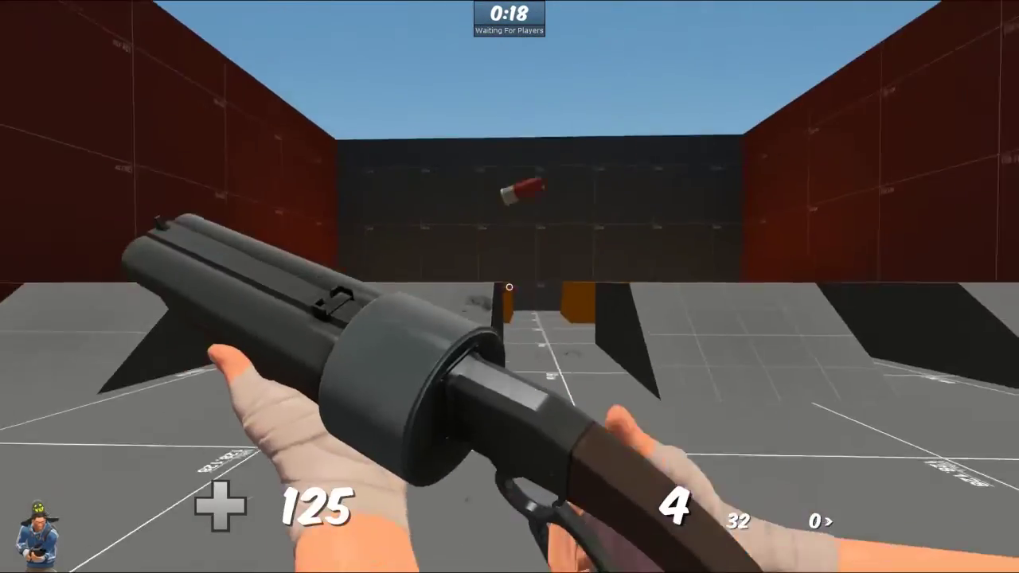
key("w")
key("space")
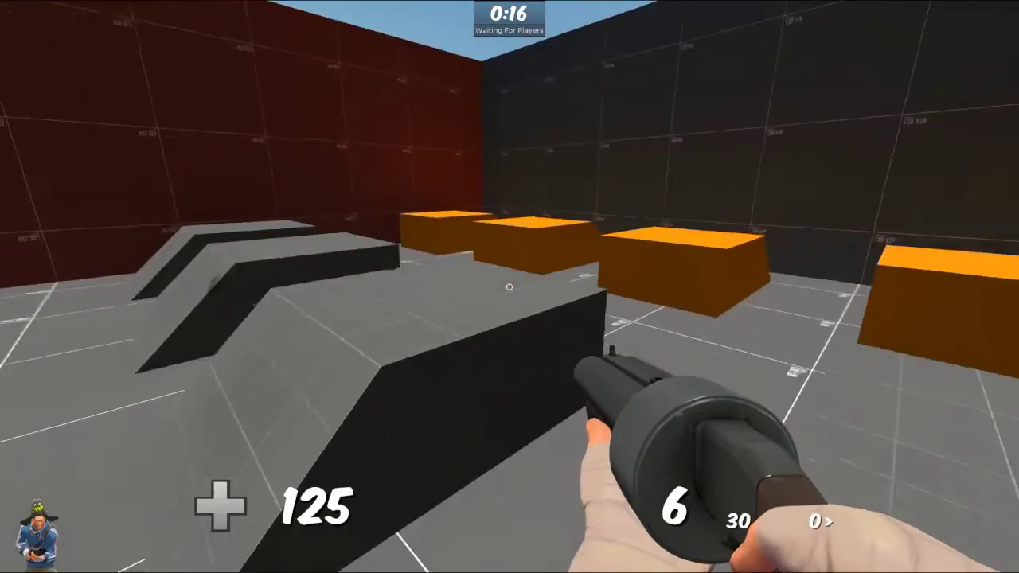
key("w")
key("space")
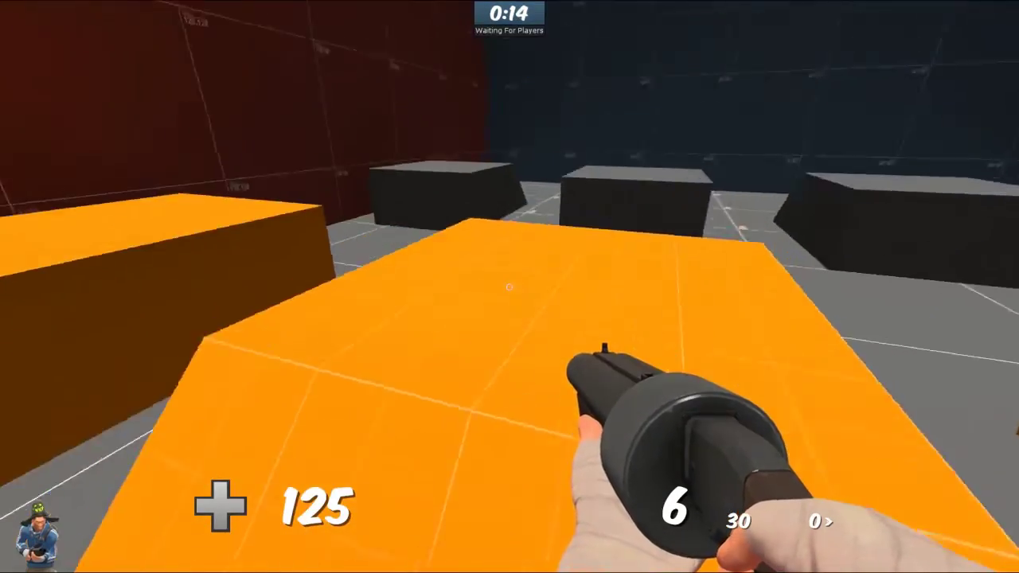
Keep testing the teleport in-game by jumping off the orange block and back onto the grey blocks
key("w")
key("space")
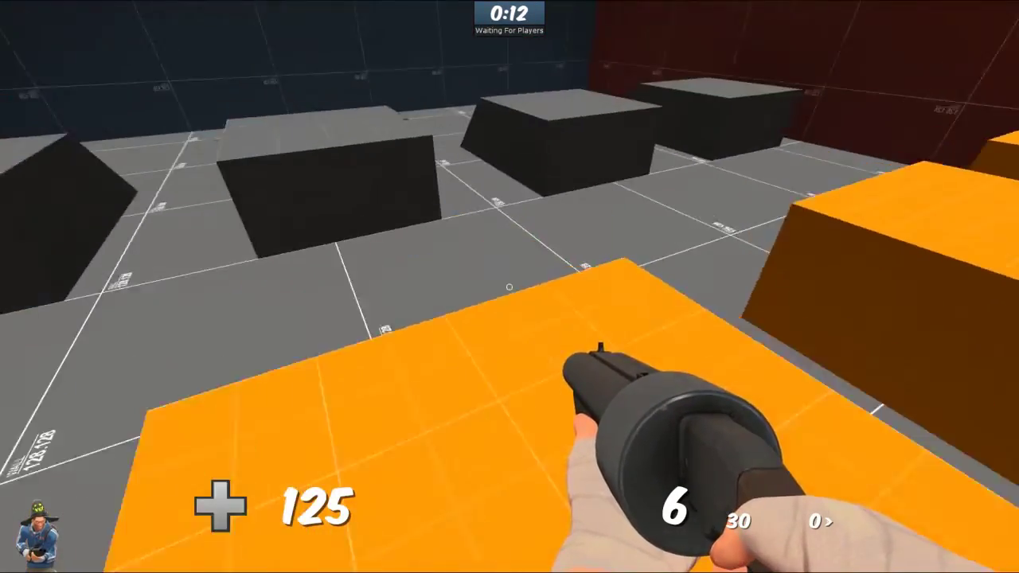
key("w")
key("space")
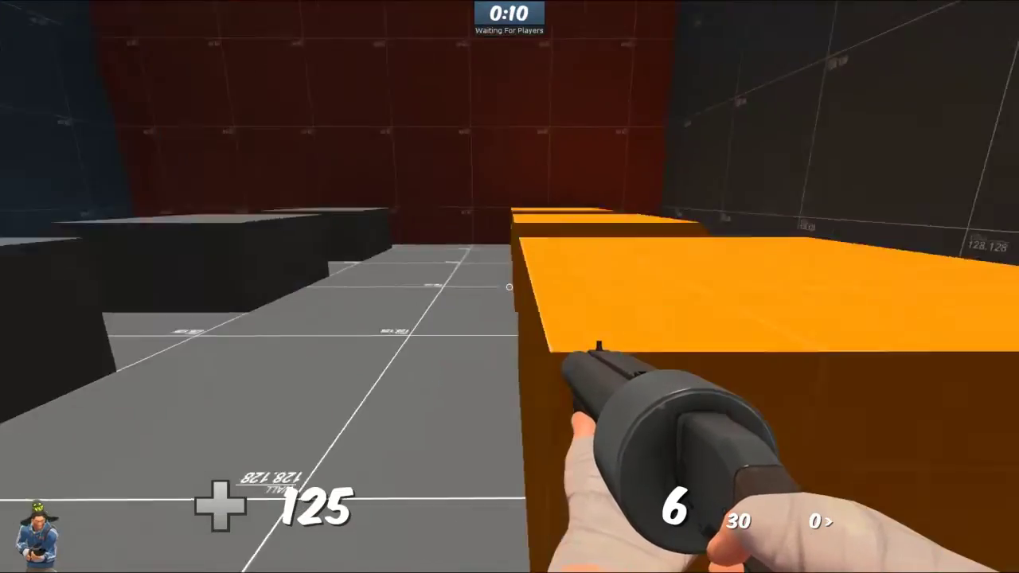
key("w")
key("space")
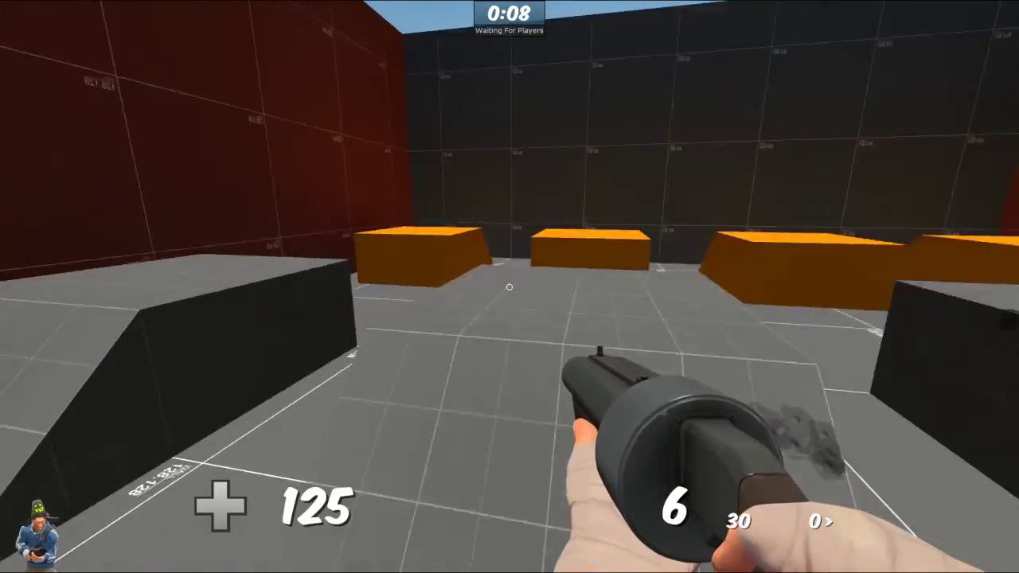
key("w")
key("space")
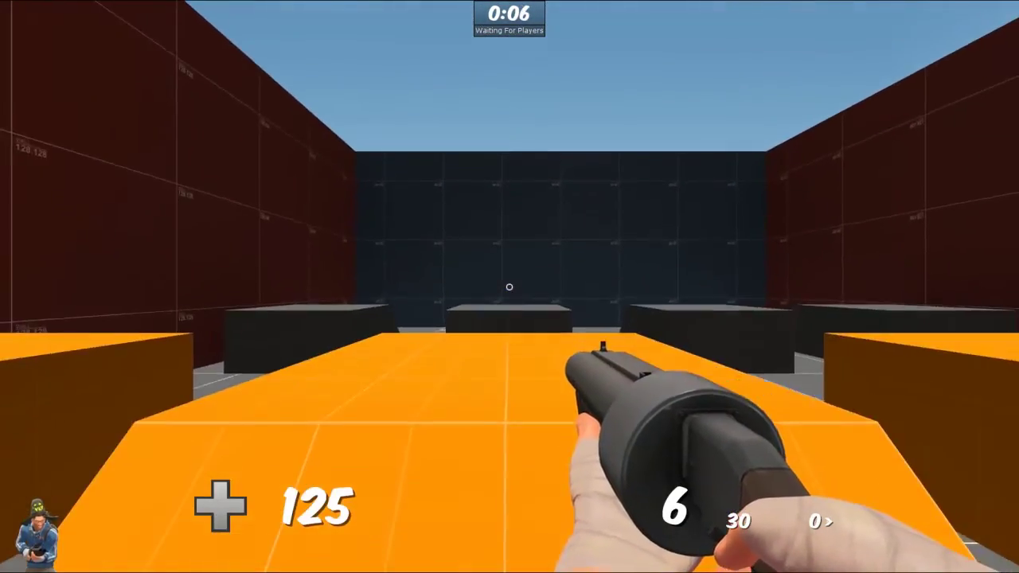
key("space")
key("w")
key("space")
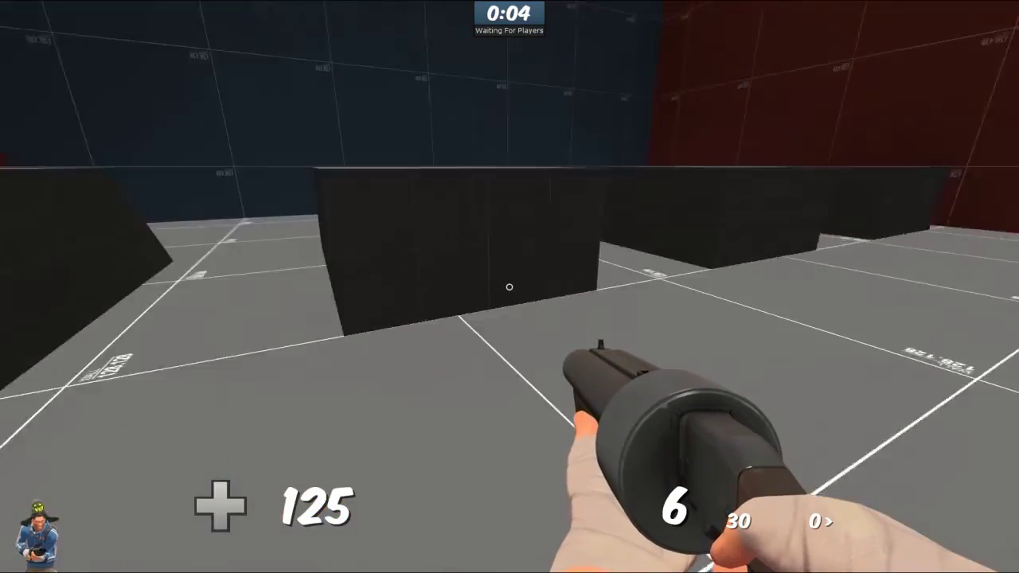
key("w")
key("space")
key("space")
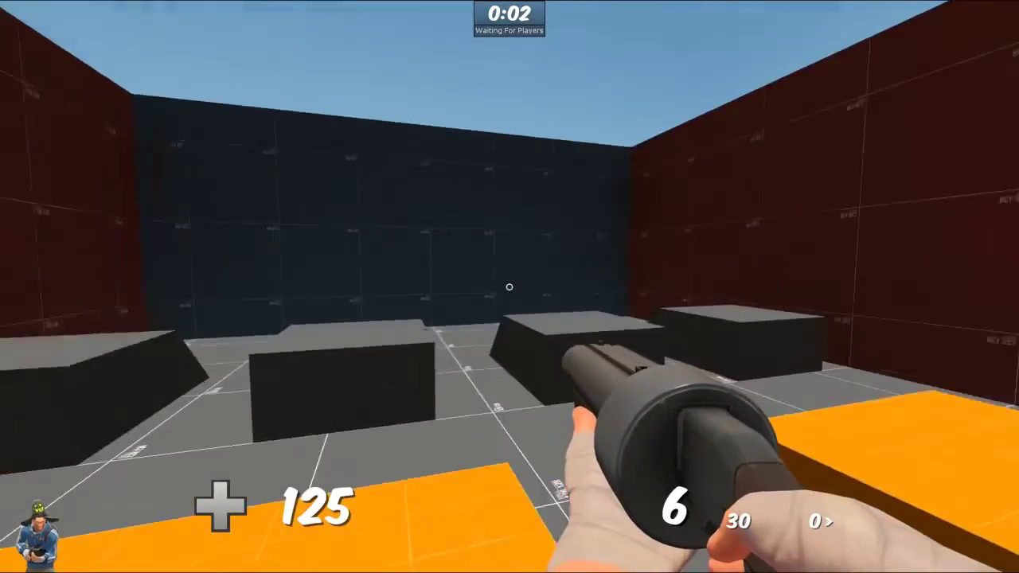
key("w")
key("space")
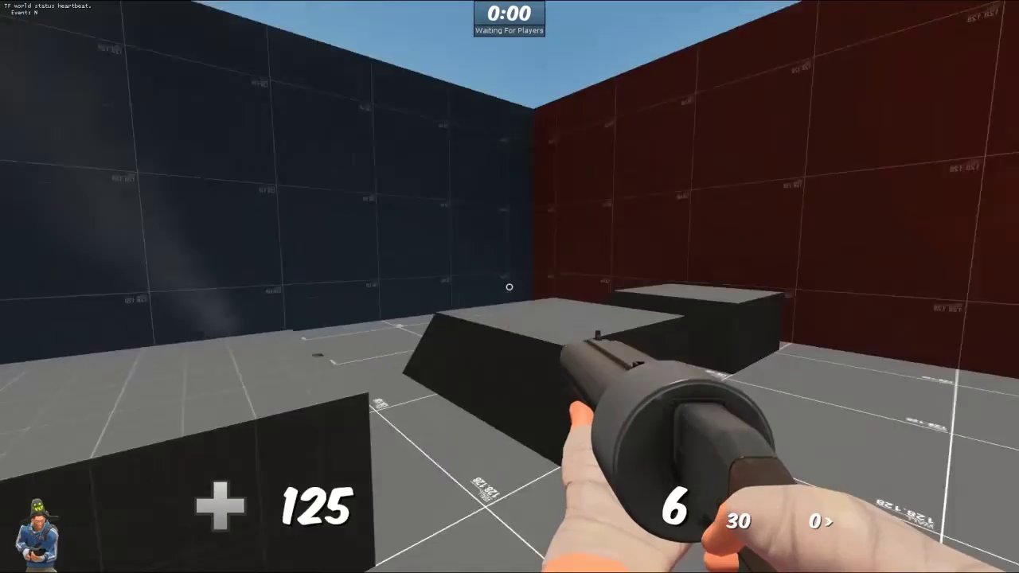
key("w")
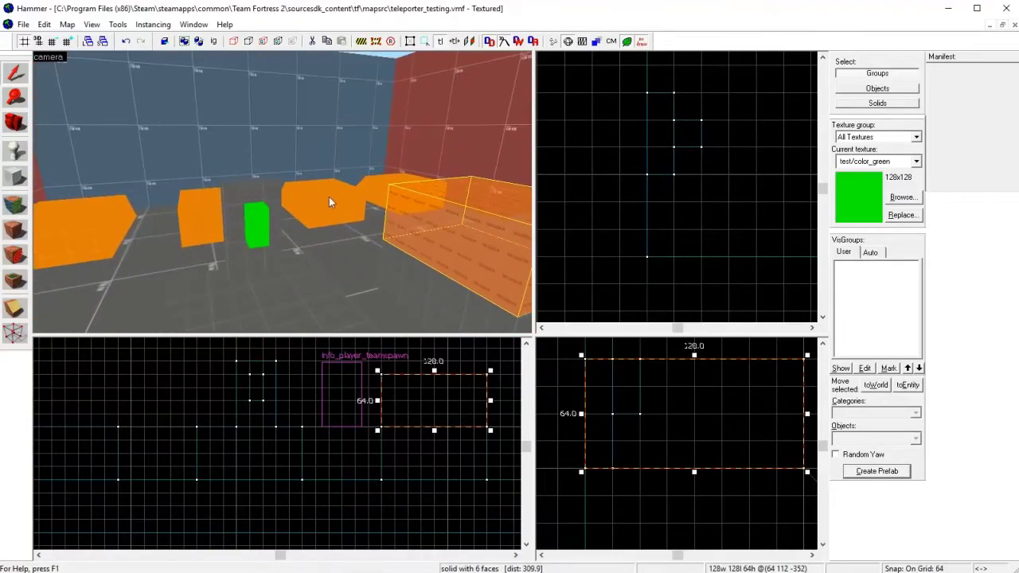
Switch back to Hammer and examine the selected trigger brush from several sides, with the orange blocks behind it
key("z")
key("d")
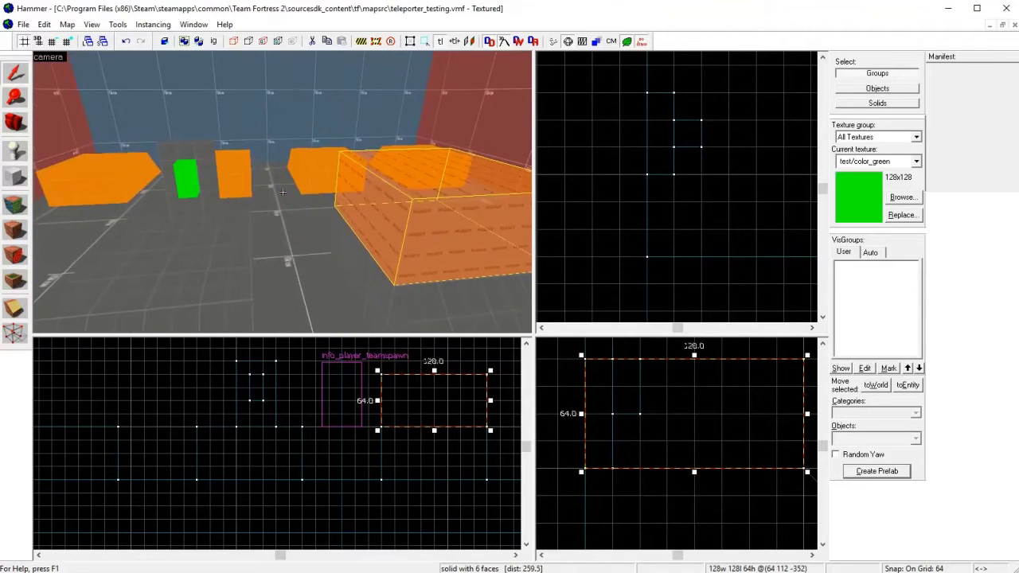
key("w")
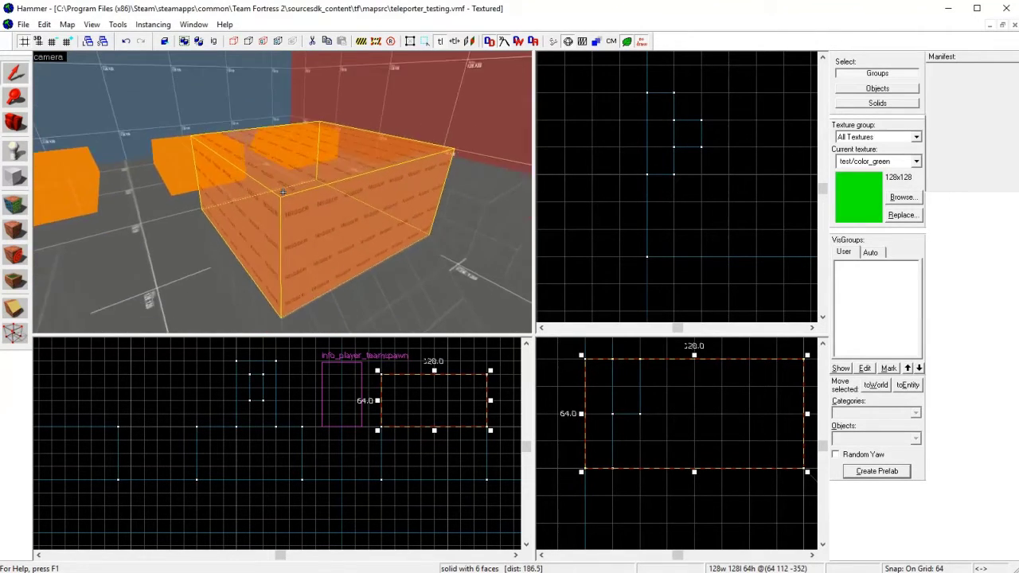
key("w")
key("a")
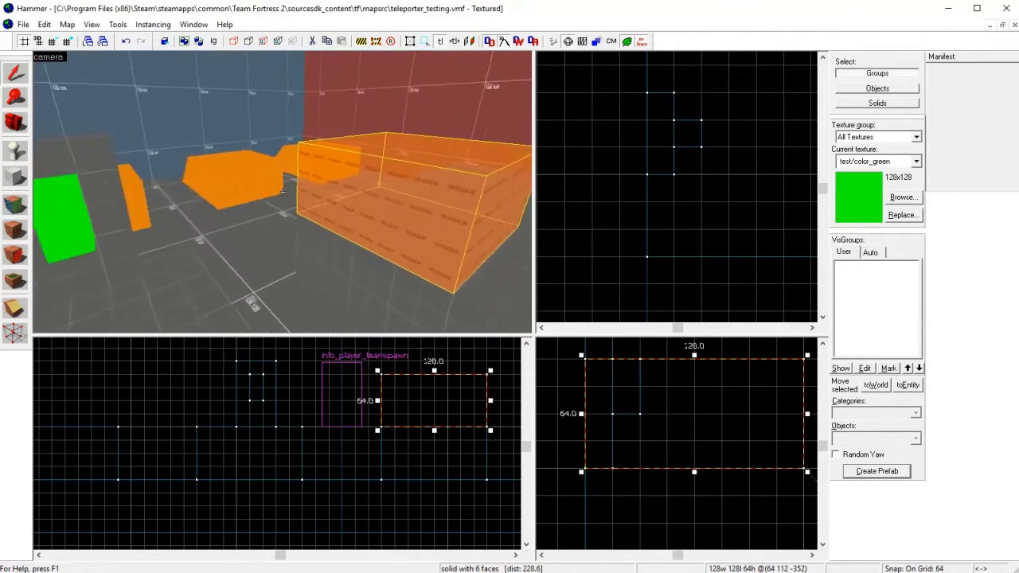
key("d")
key("z")
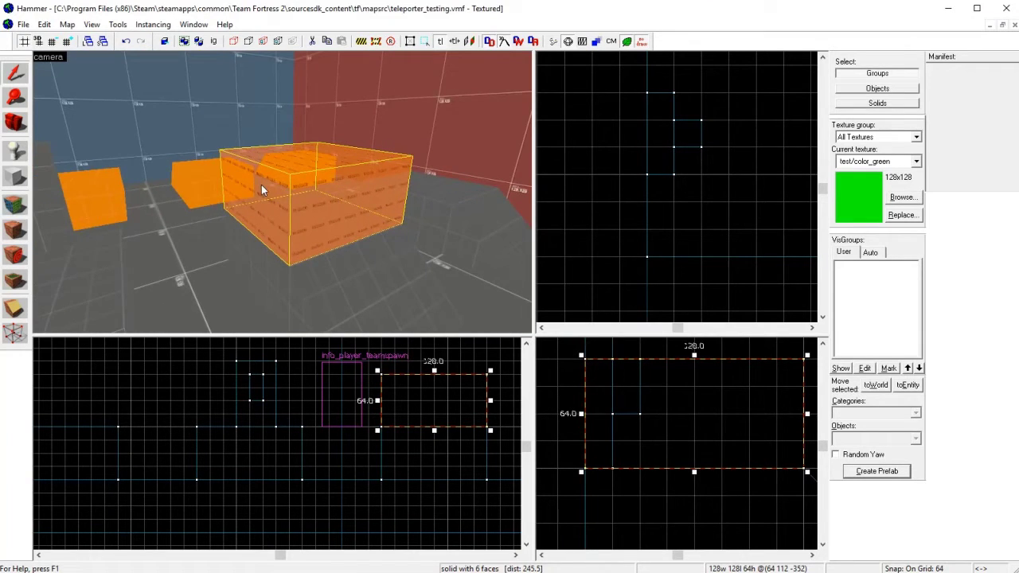
key("z")
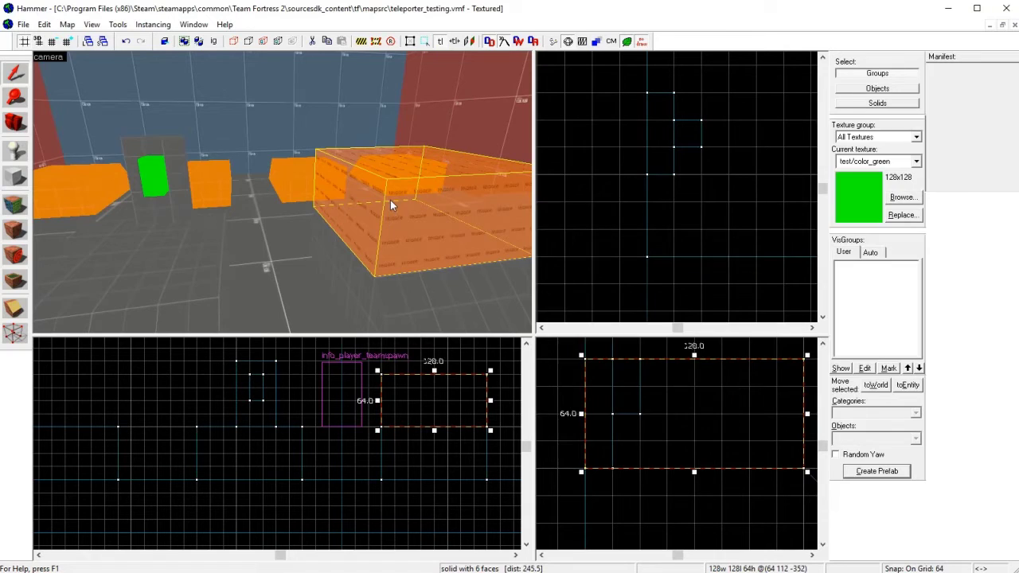
Tie the selected trigger brush to a trigger_multiple entity and view its flags
key("ctrl+t")
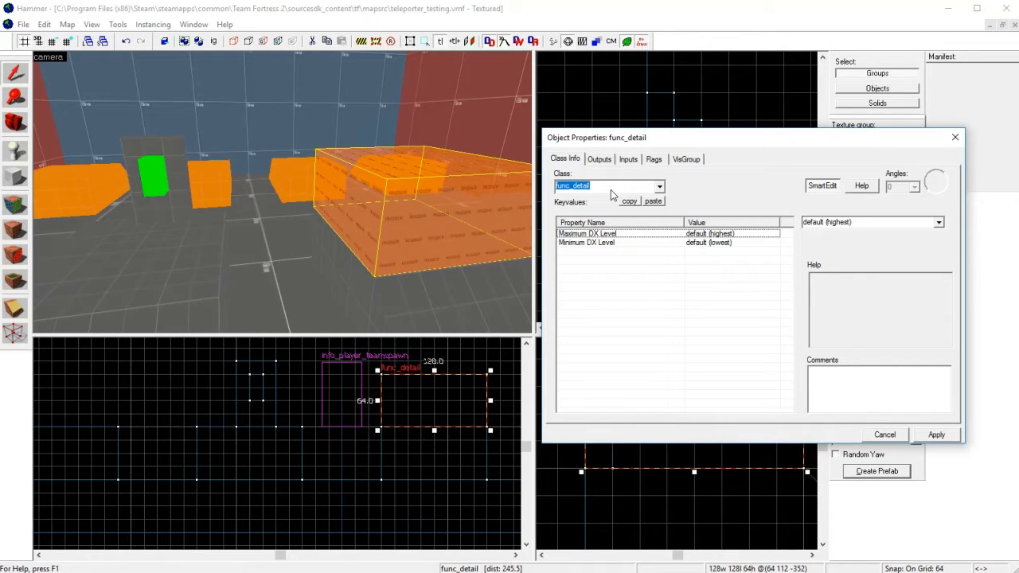
type("multi")
key("Down")
key("Down")
key("Return")
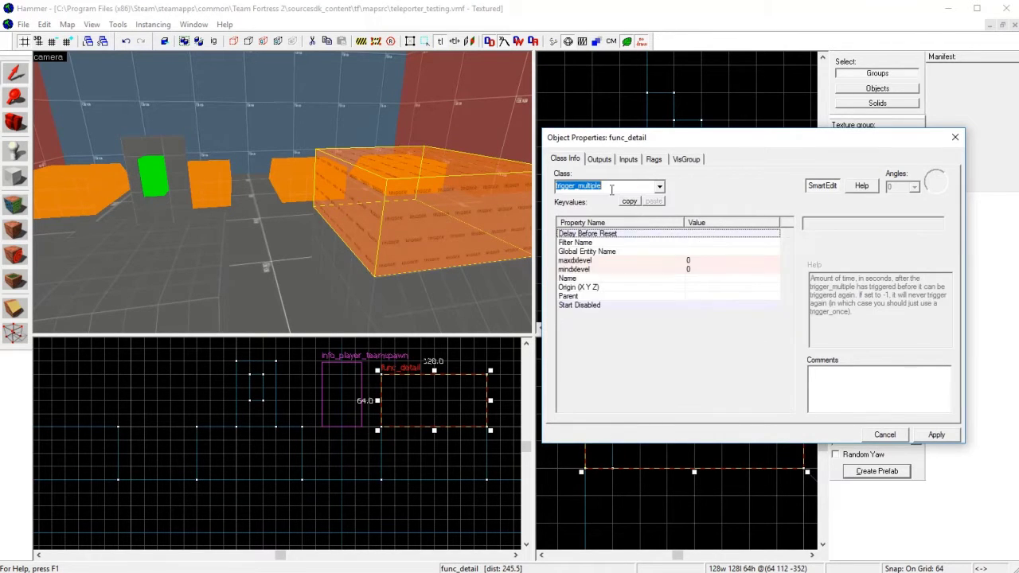
key("Return")
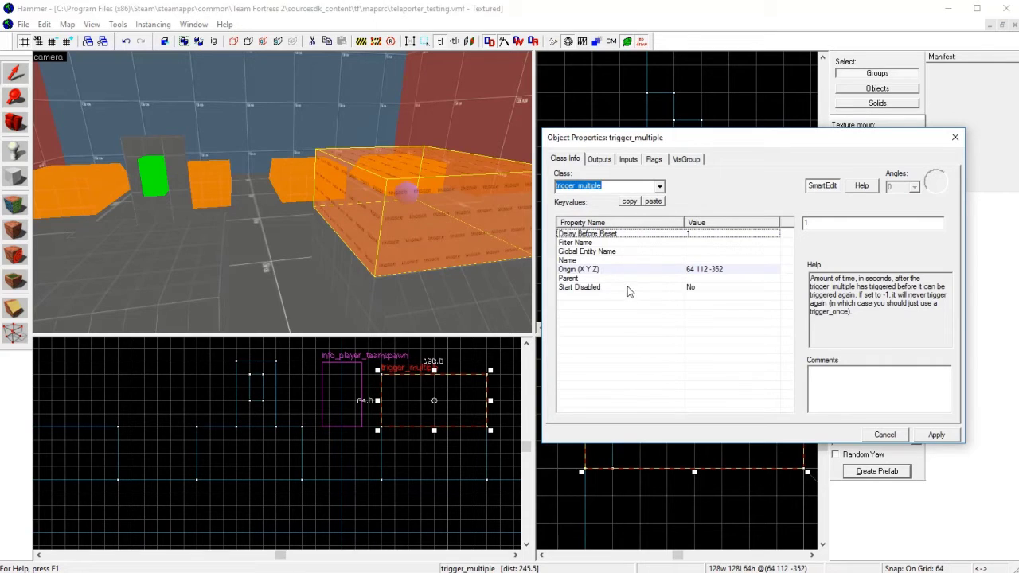
left_click(661, 159)
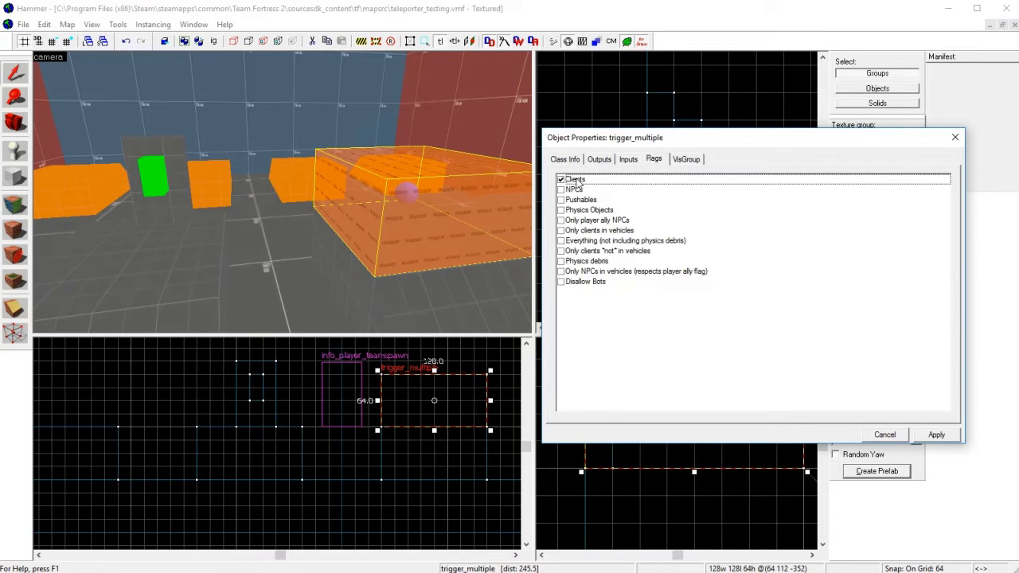
Add an output to the trigger_multiple that fires on OnStartTouch
left_click(600, 159)
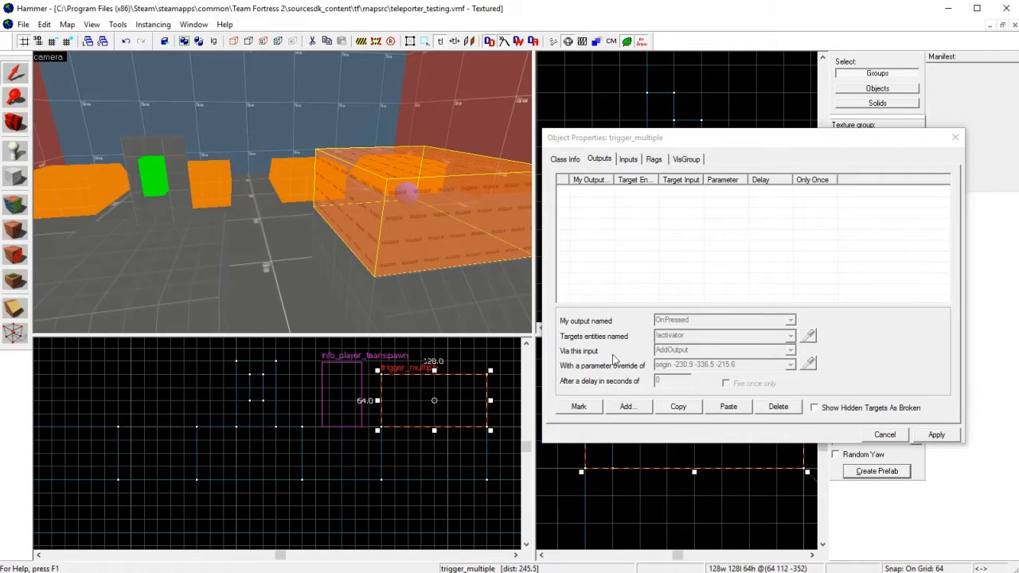
left_click(638, 406)
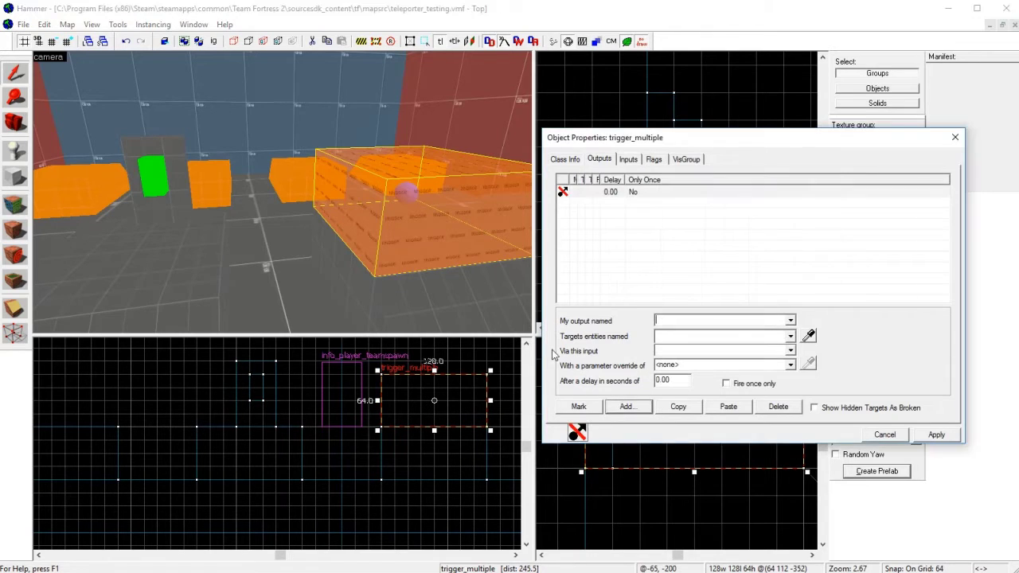
left_click(791, 320)
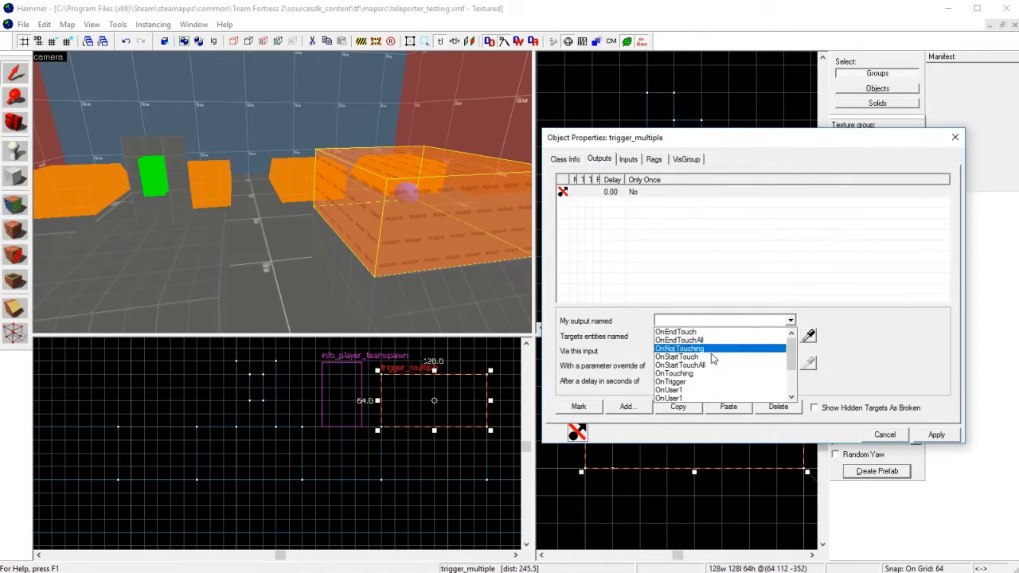
left_click(677, 360)
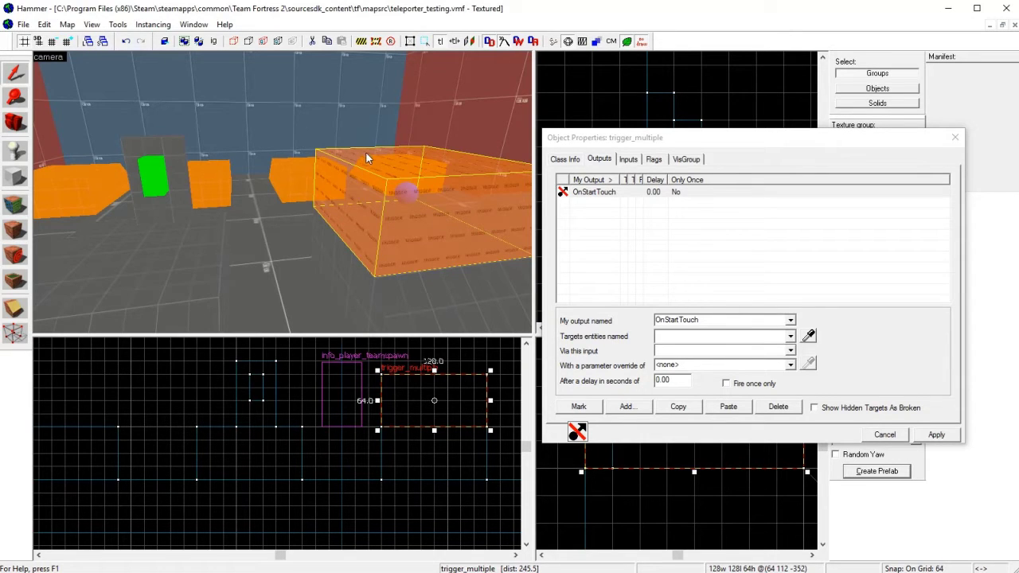
Target the OnStartTouch output at !activator via the AddOutput input
left_click(771, 337)
type("!")
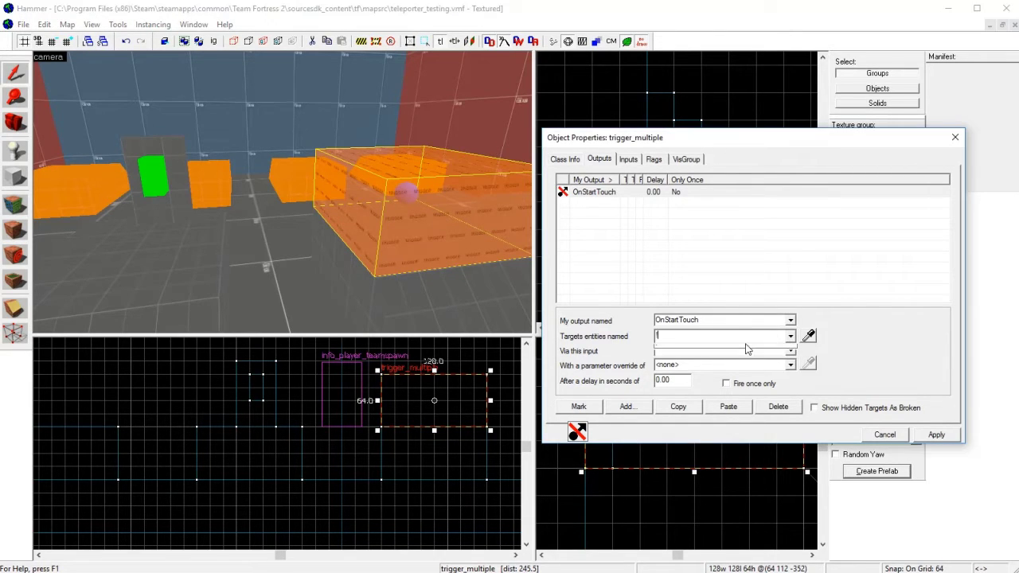
type("activator")
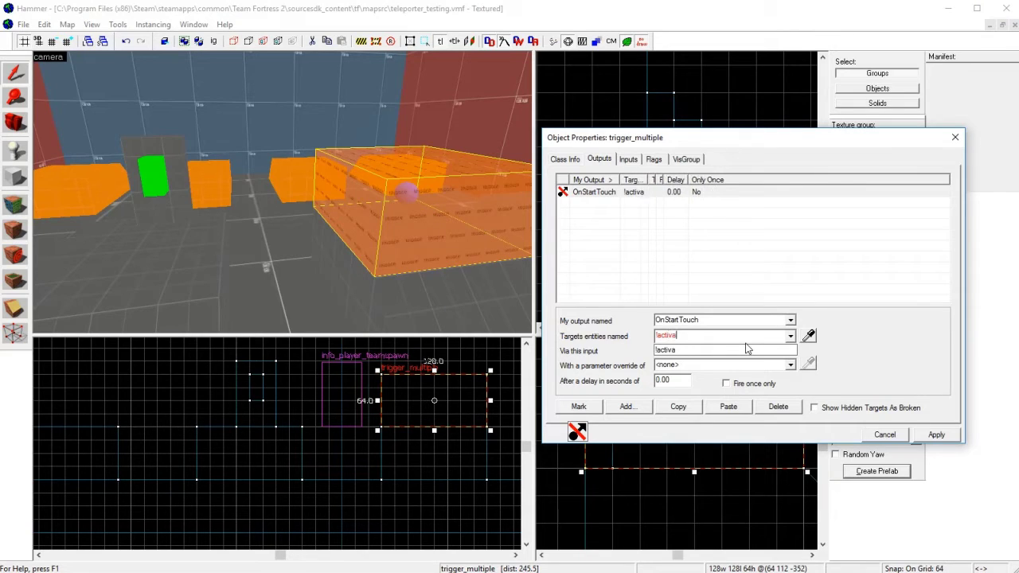
left_click(651, 198)
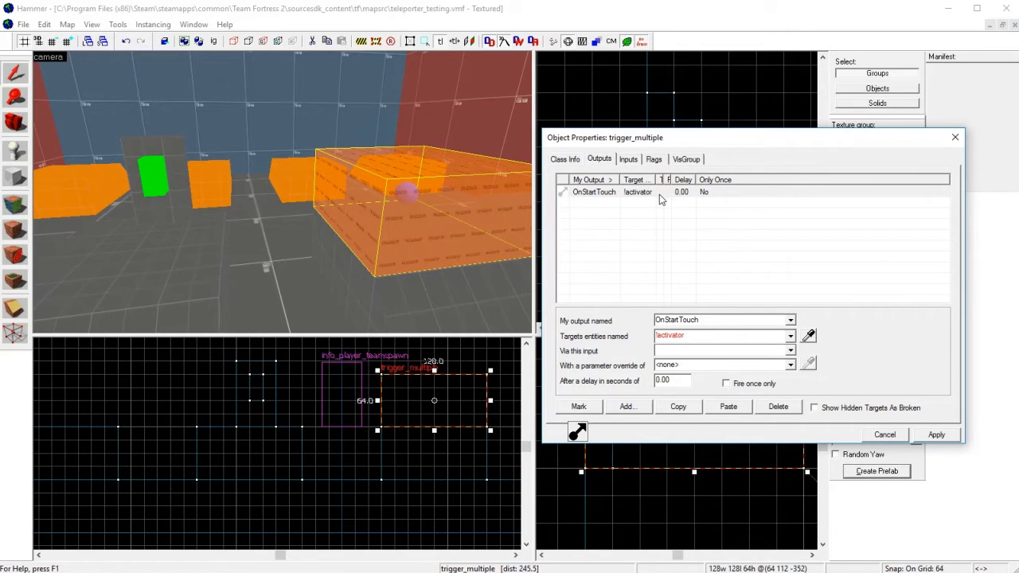
left_click(790, 352)
left_click(721, 364)
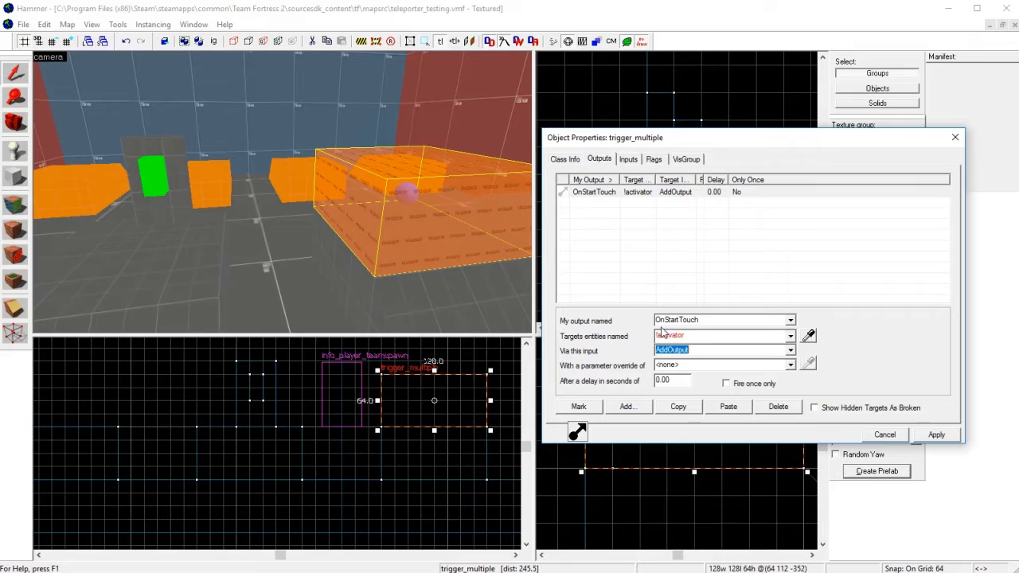
Begin the OnStartTouch output's parameter override with "origin" and look over the trigger and orange blocks
left_click(710, 365)
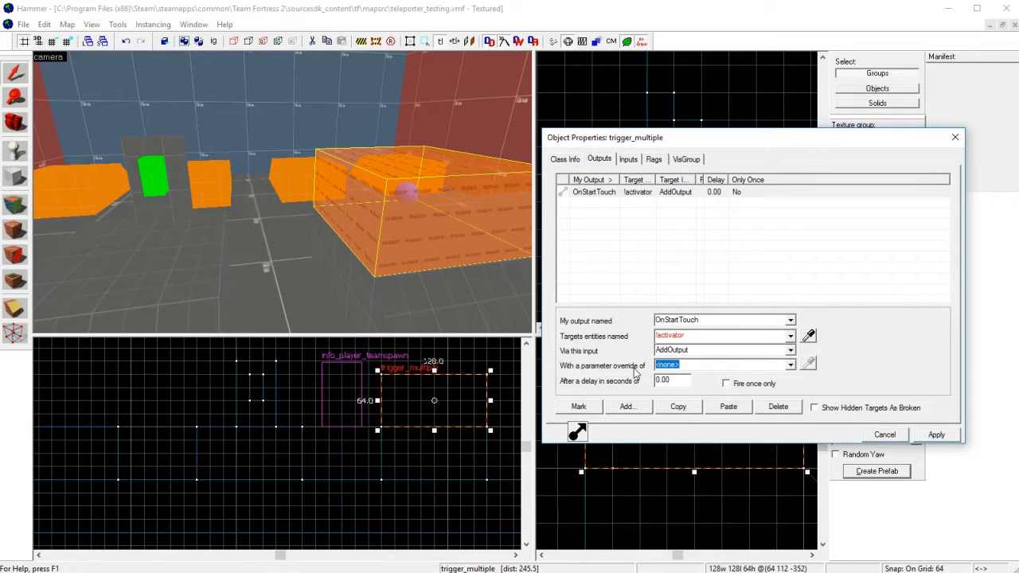
type("origin ")
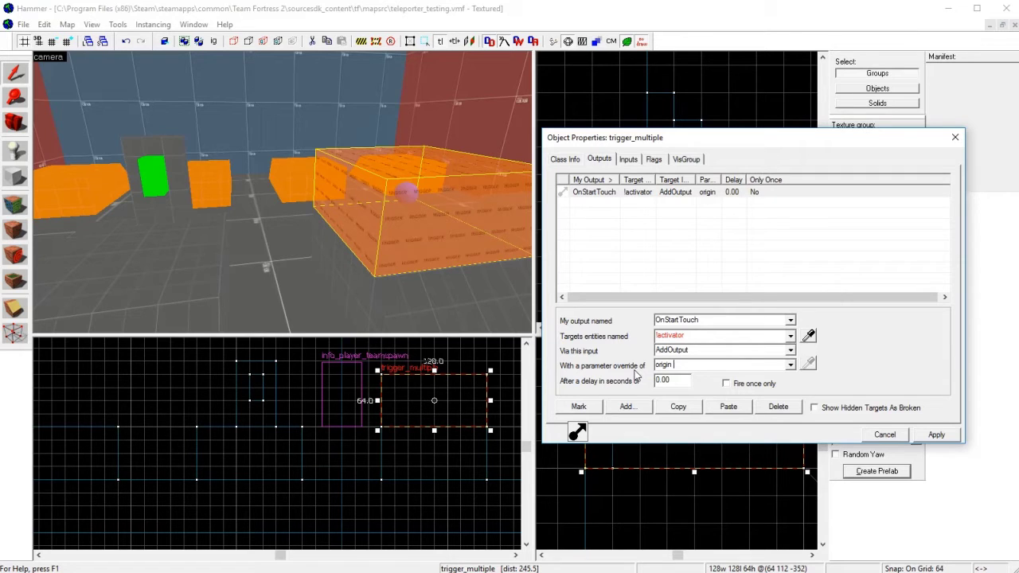
type("z")
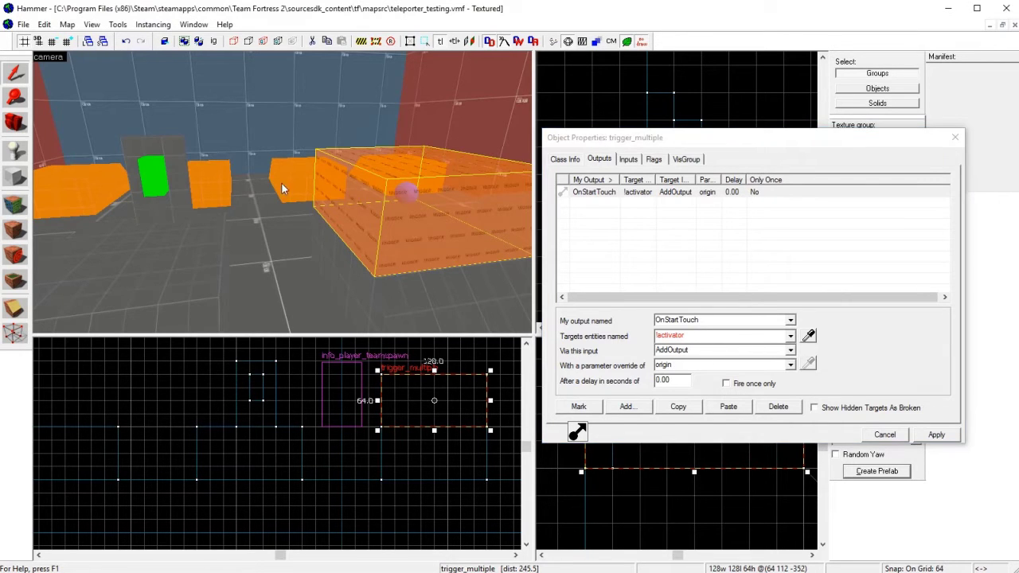
type("wz")
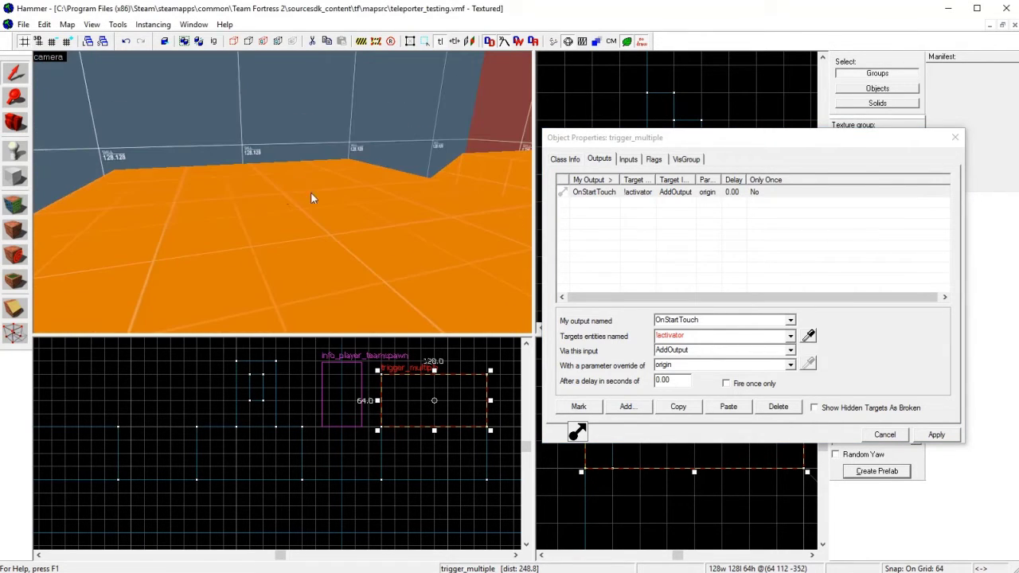
type("zss")
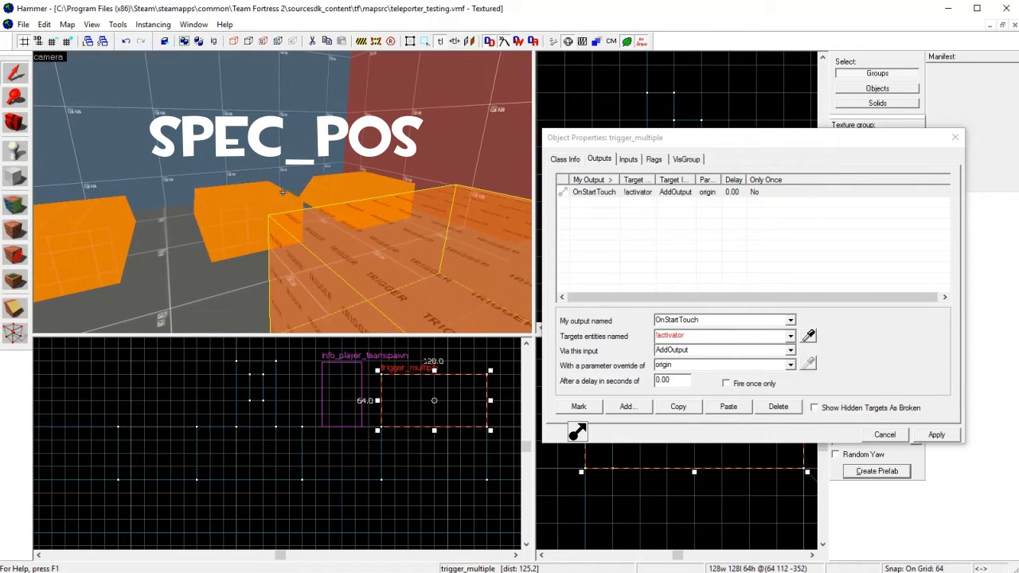
type("sdz")
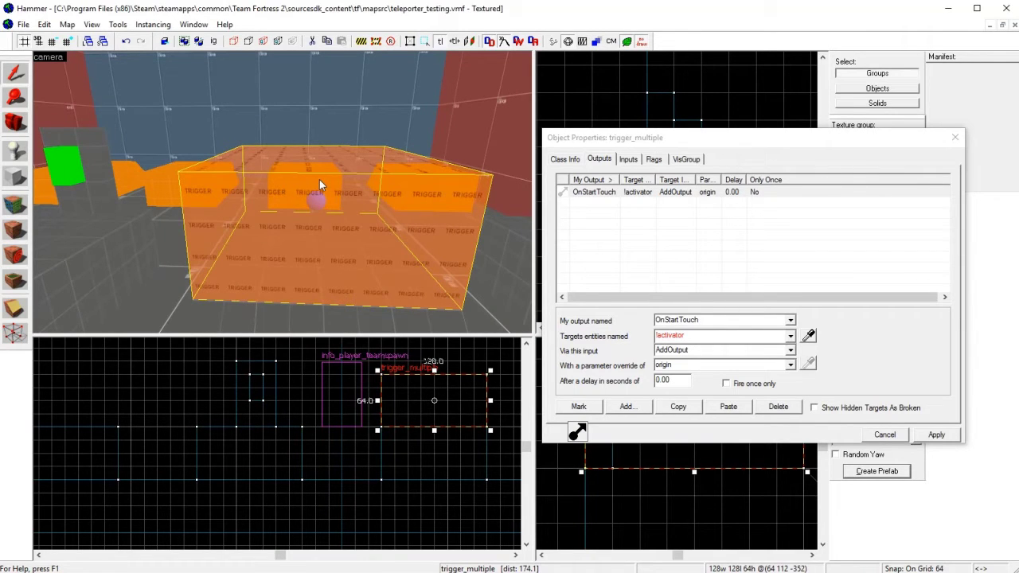
Complete the OnStartTouch parameter override as "origin -301.0 115.0 -319.0" and apply it to the trigger_multiple
left_click(688, 364)
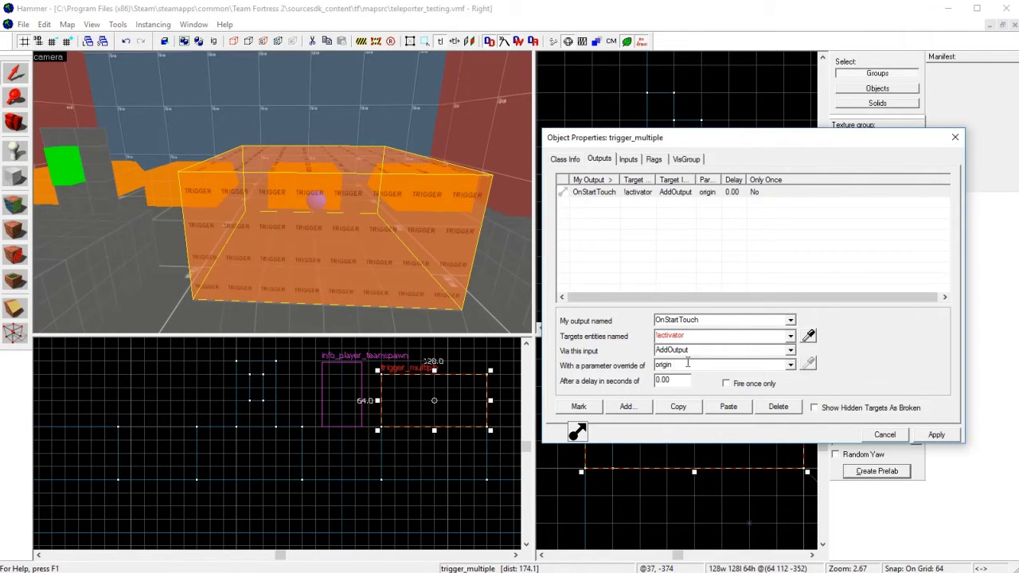
type("30")
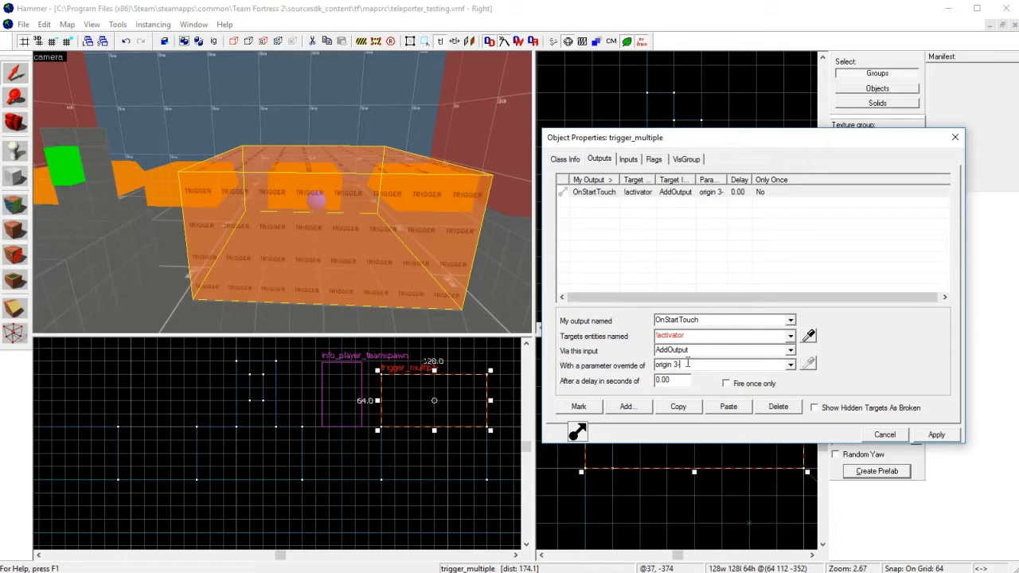
type("1.0")
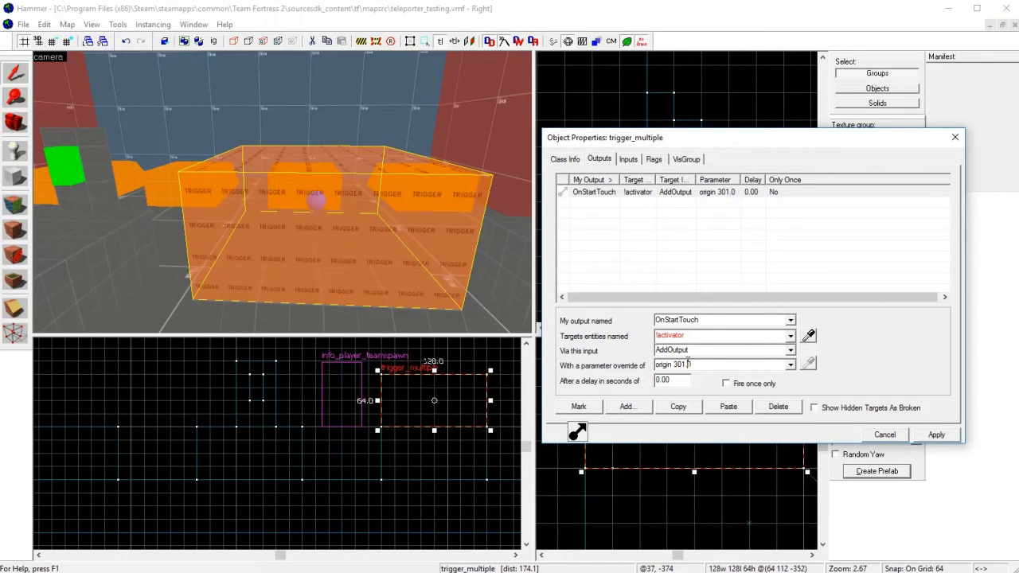
type("-")
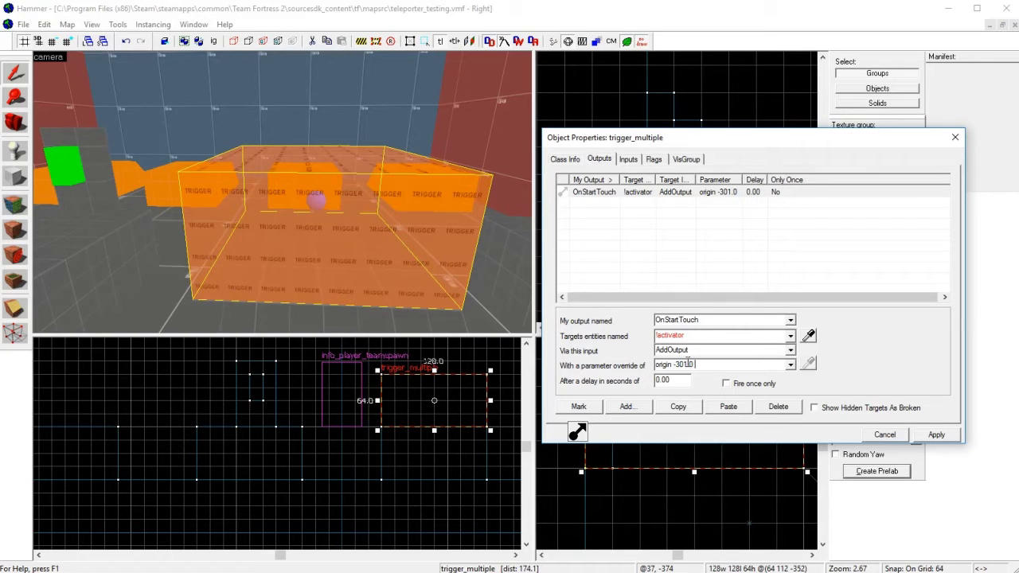
type(" 115")
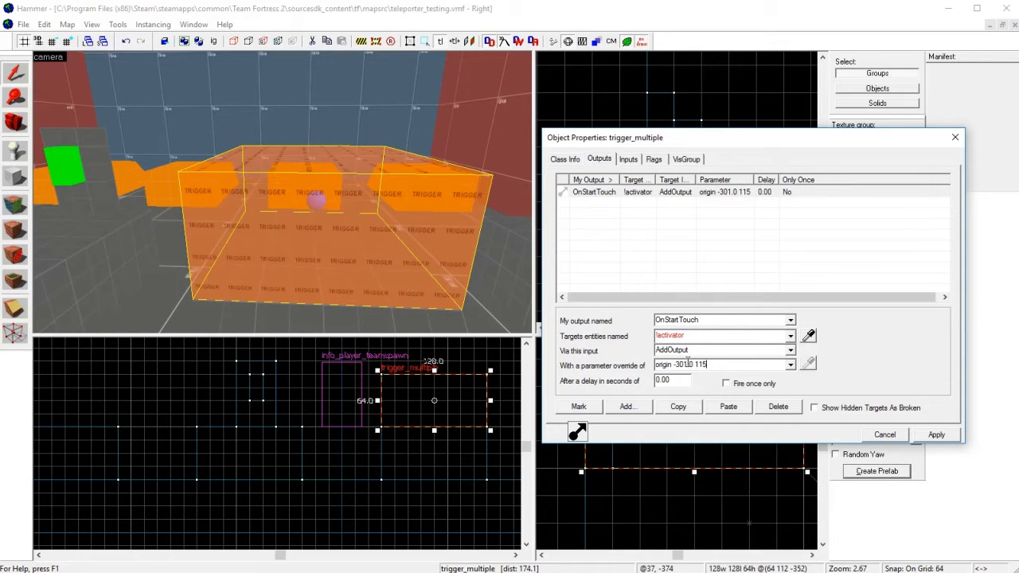
type(".0 319.0")
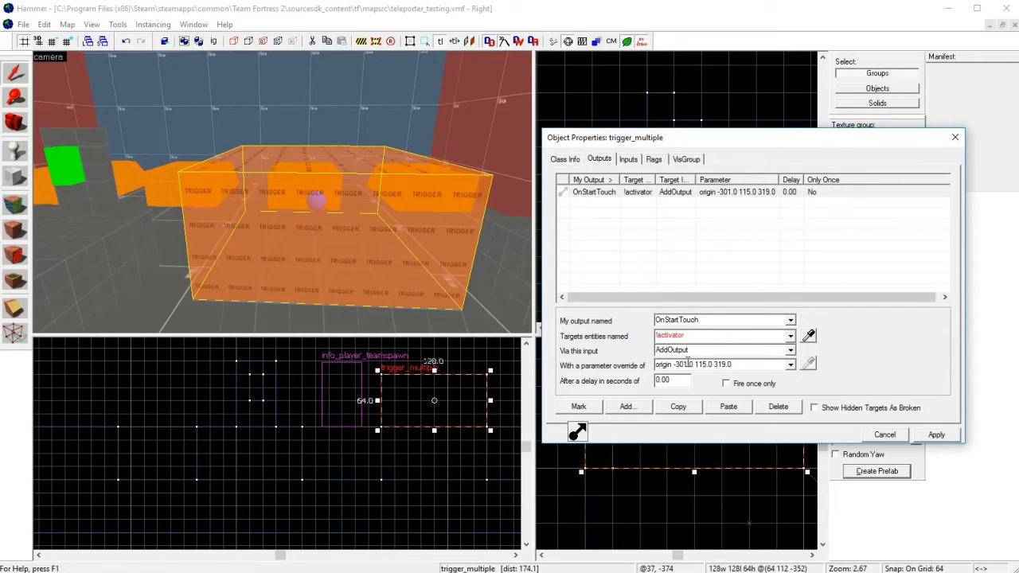
type("-")
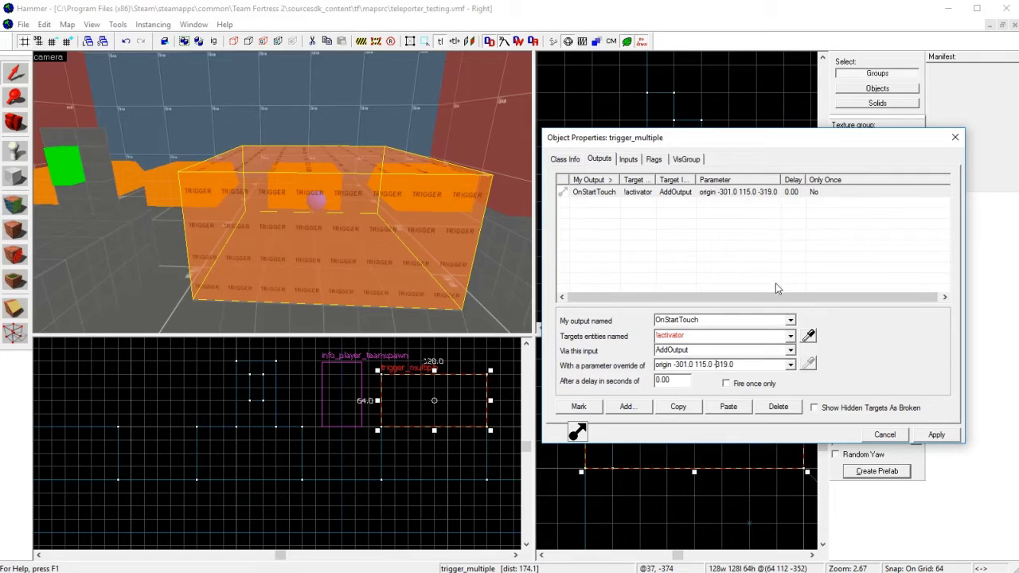
left_click(930, 437)
Inspect the orange blocks, select the one under the teleport destination, and close the object properties
key("z")
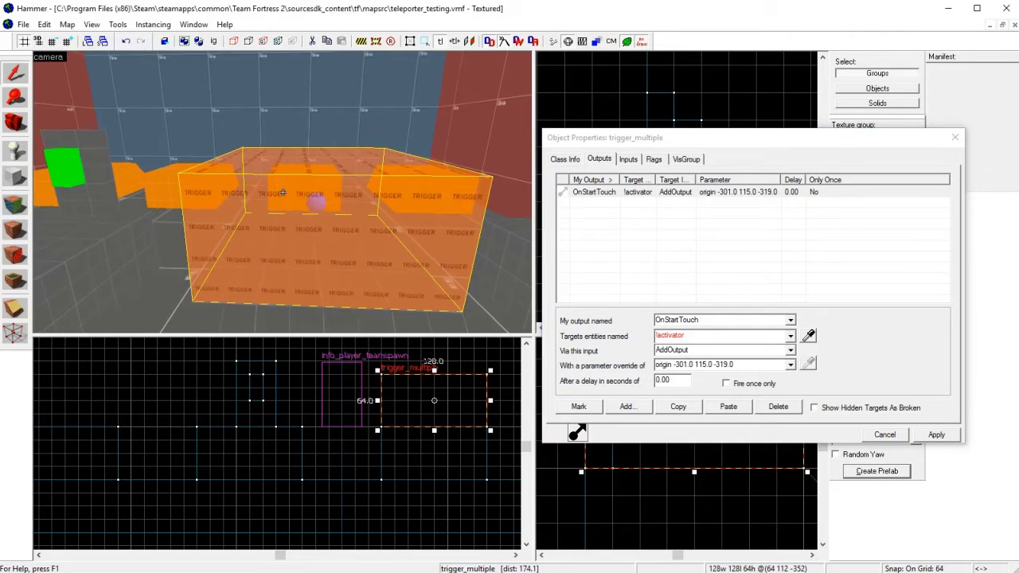
key("w")
key("z")
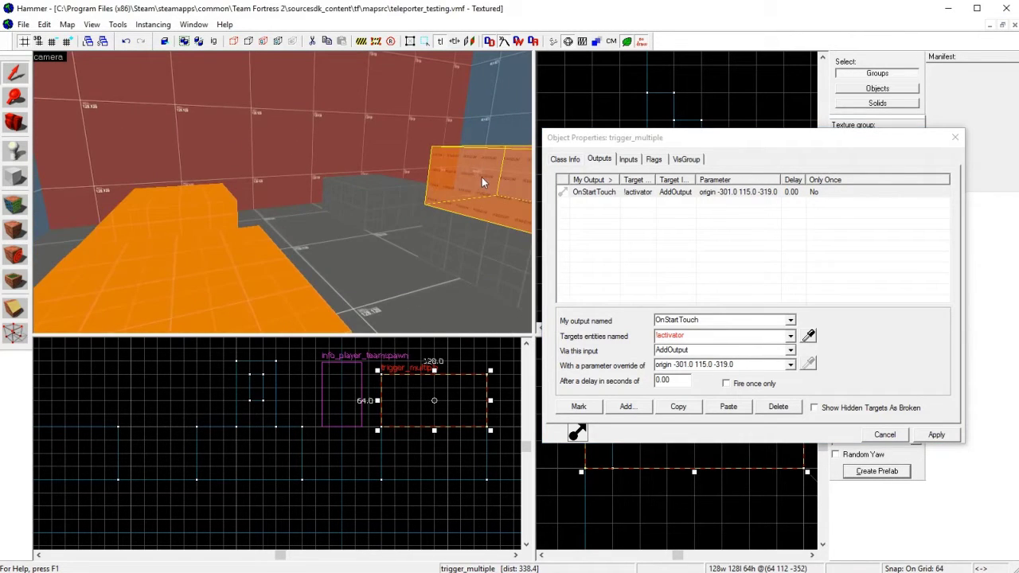
key("z")
key("z")
left_click(239, 166)
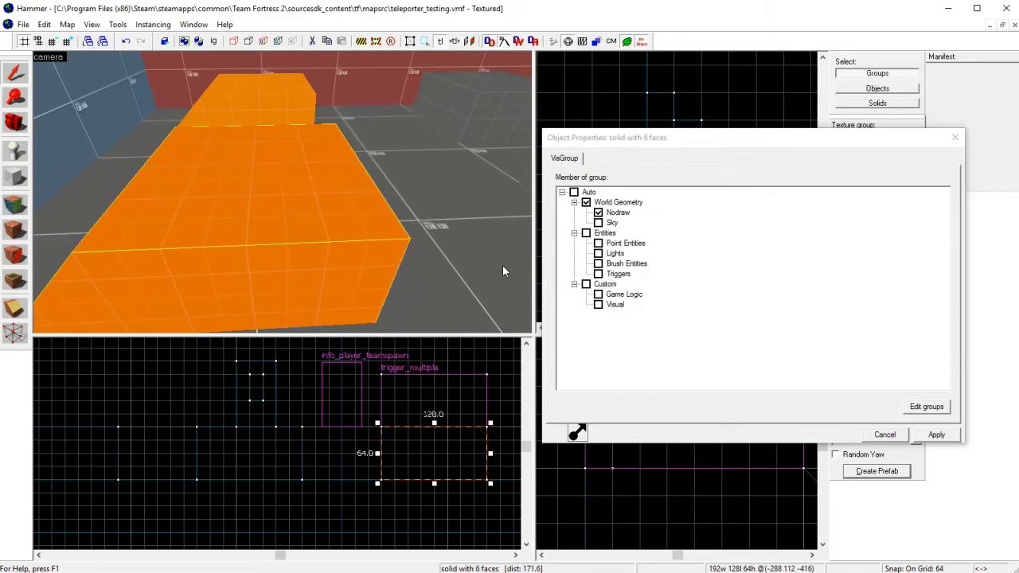
left_click(868, 432)
Tie the green brush on the grey pillar to a func_button entity
key("z")
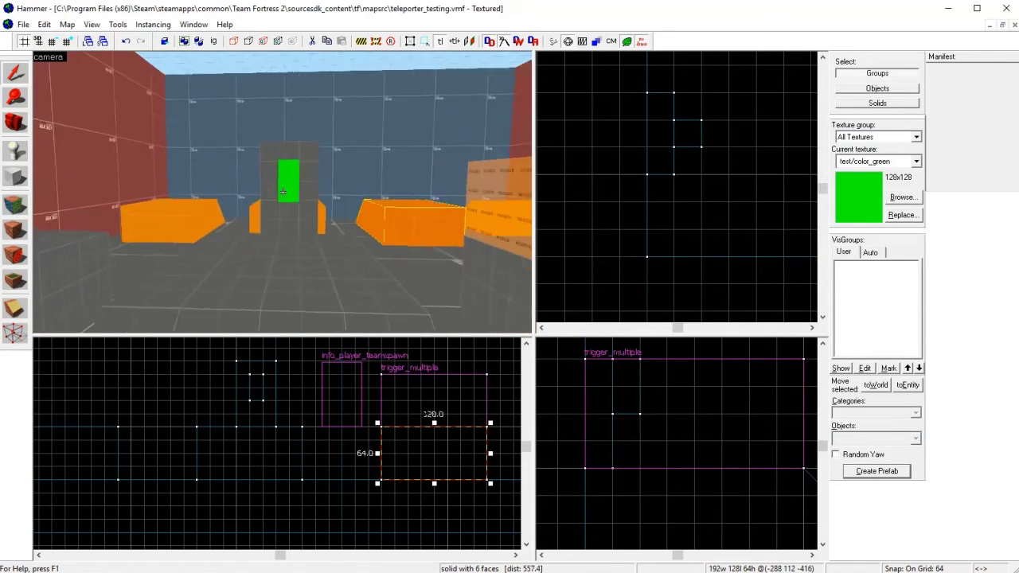
key("z")
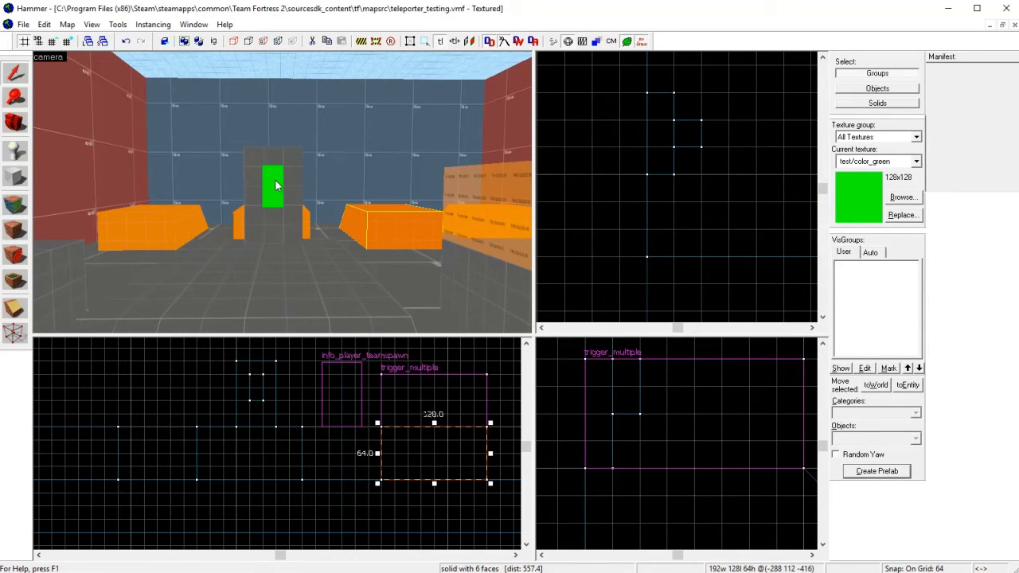
left_click(276, 185)
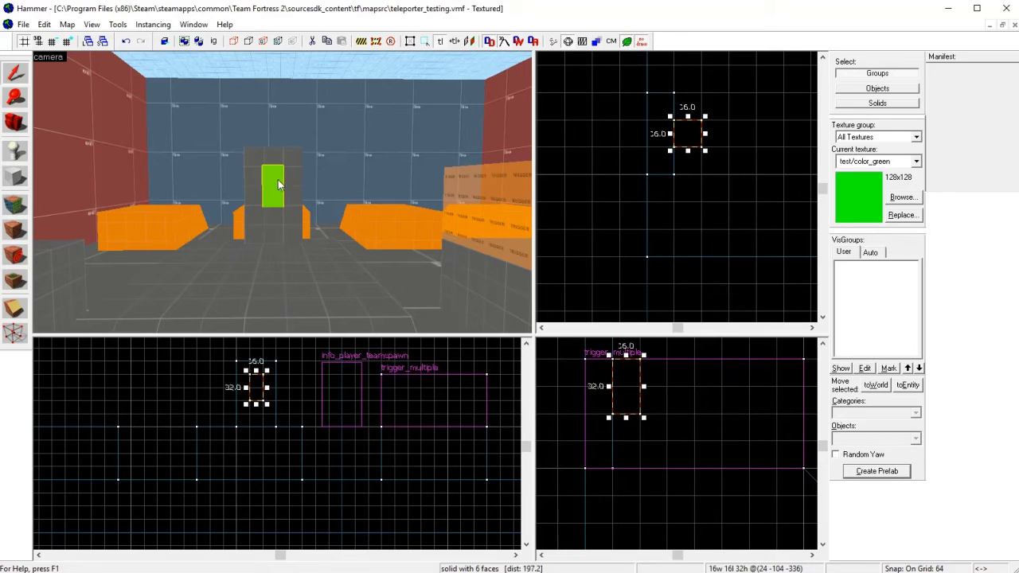
key("ctrl+t")
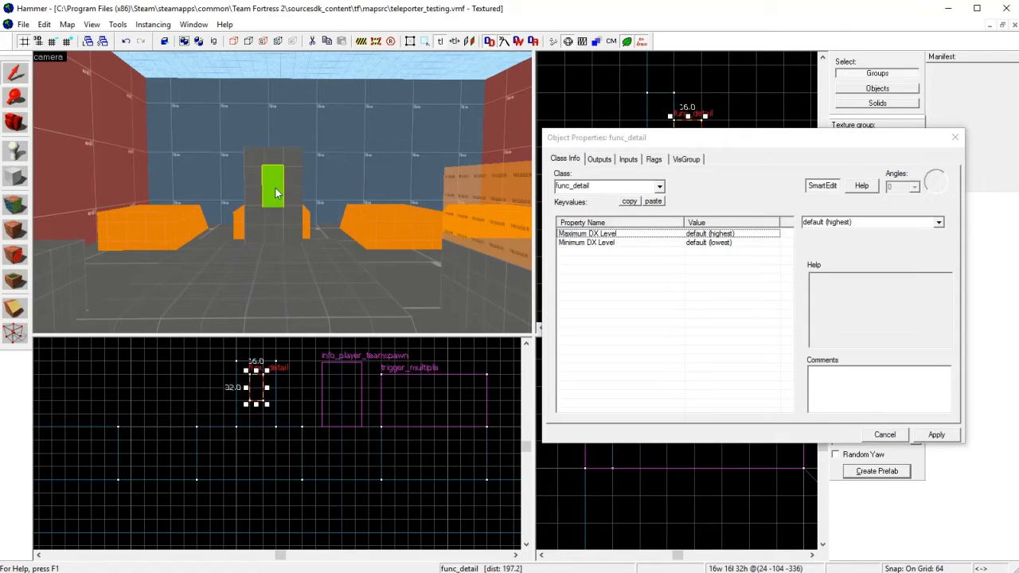
left_click(615, 190)
type("button")
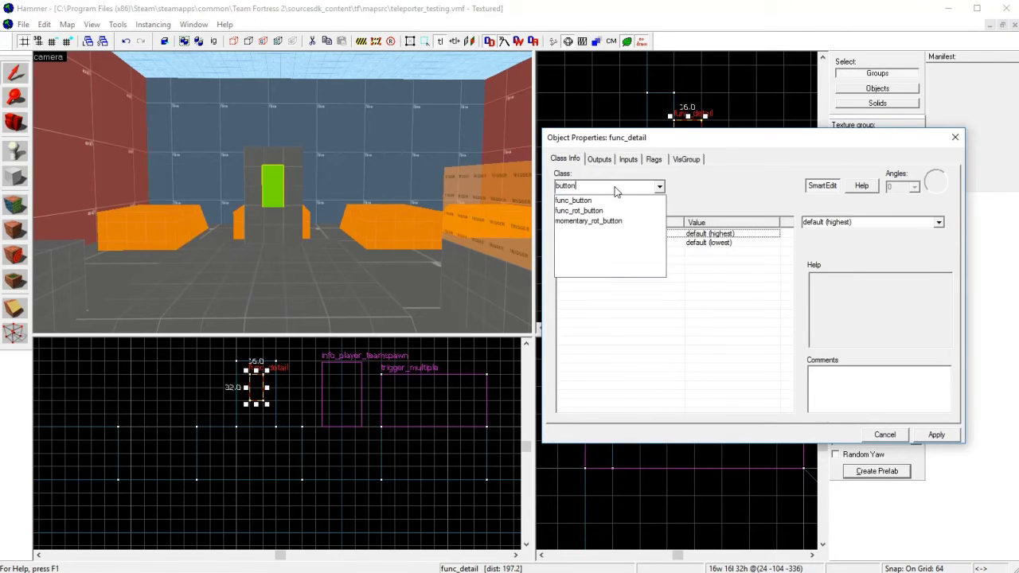
key("Return")
Enable the Don't move and Damage Activates flags on the func_button
left_click(652, 160)
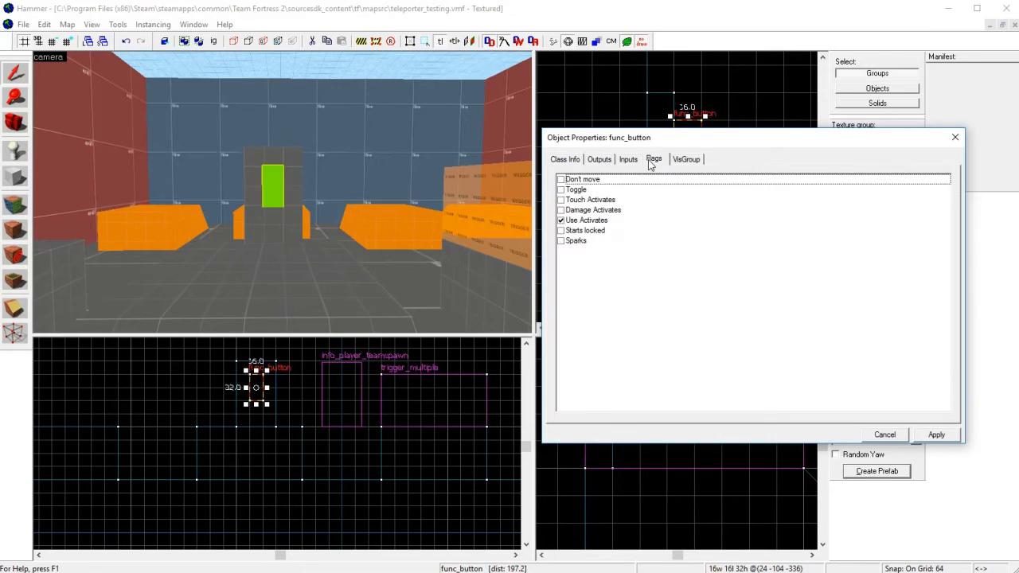
left_click(562, 179)
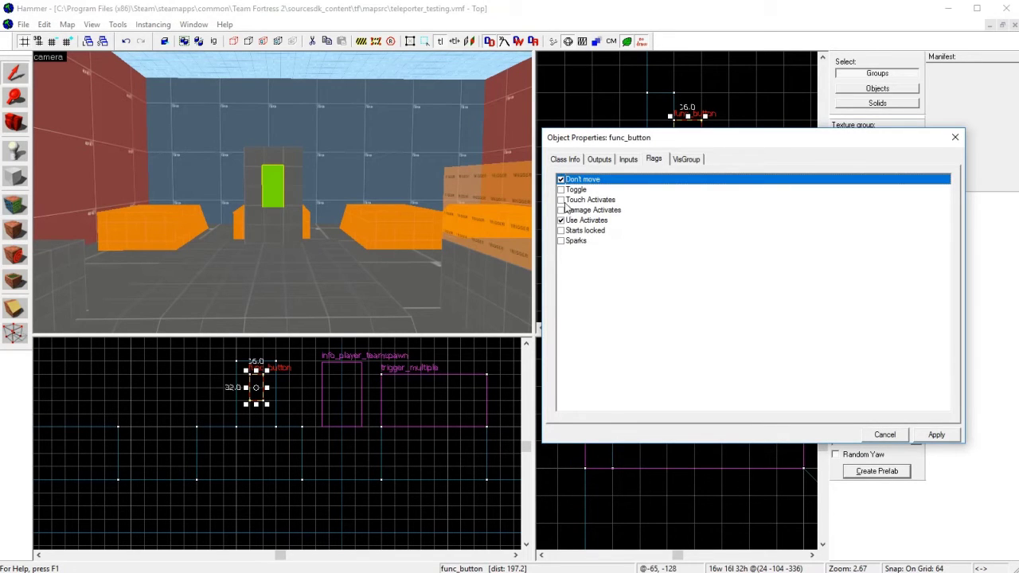
left_click(561, 210)
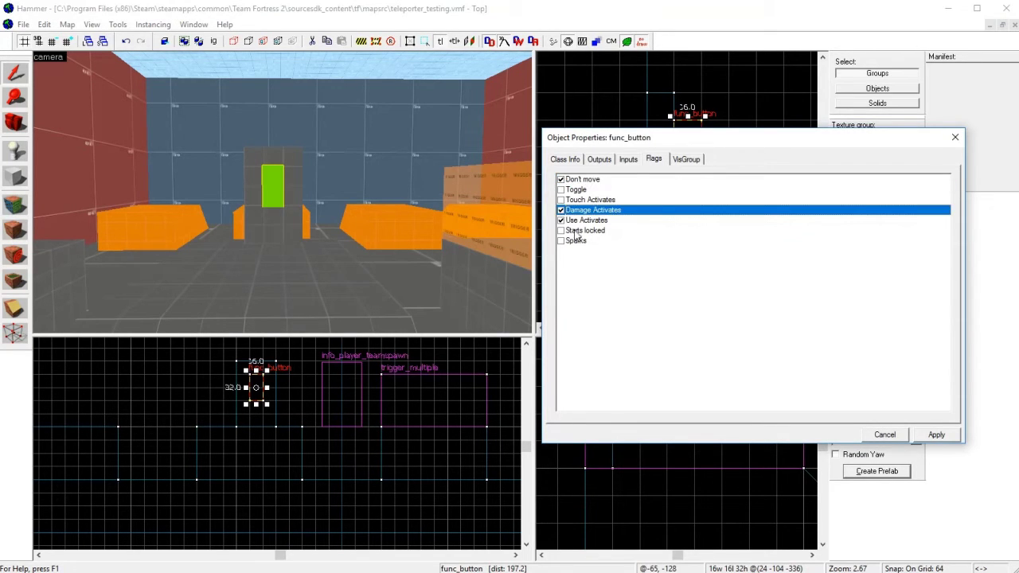
Add an output to the func_button that fires on OnPressed
left_click(600, 161)
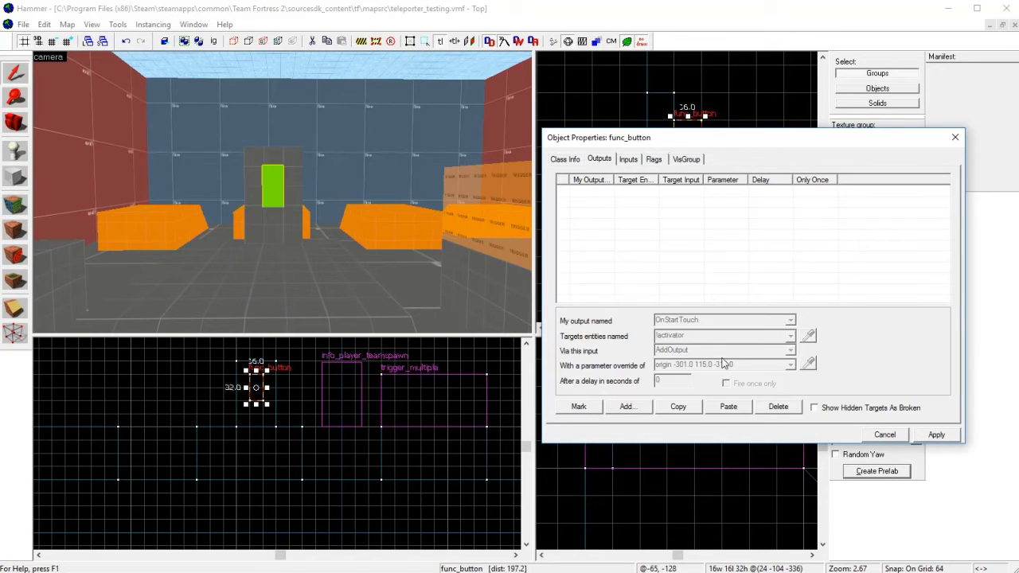
left_click(626, 406)
left_click(790, 320)
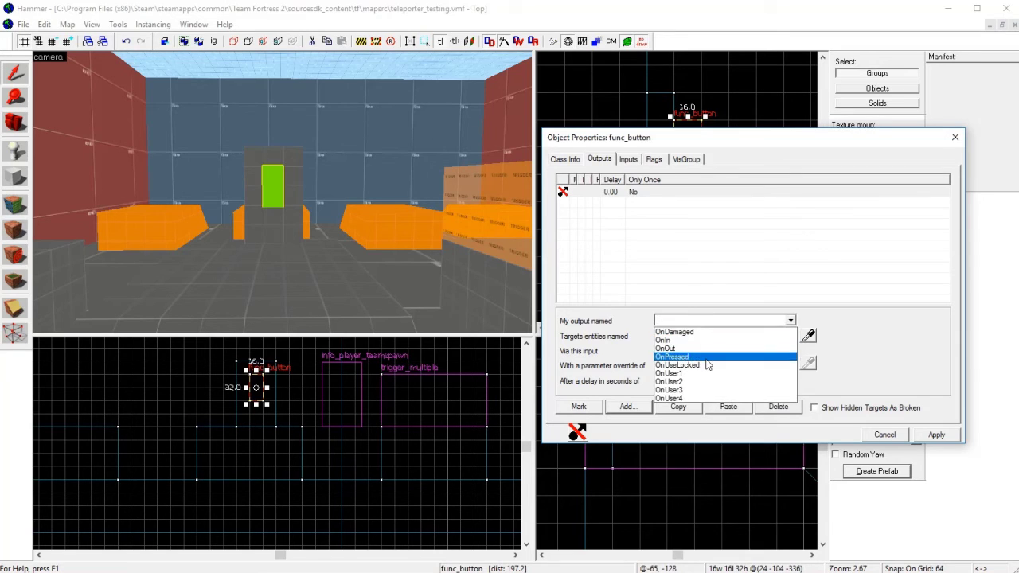
left_click(707, 357)
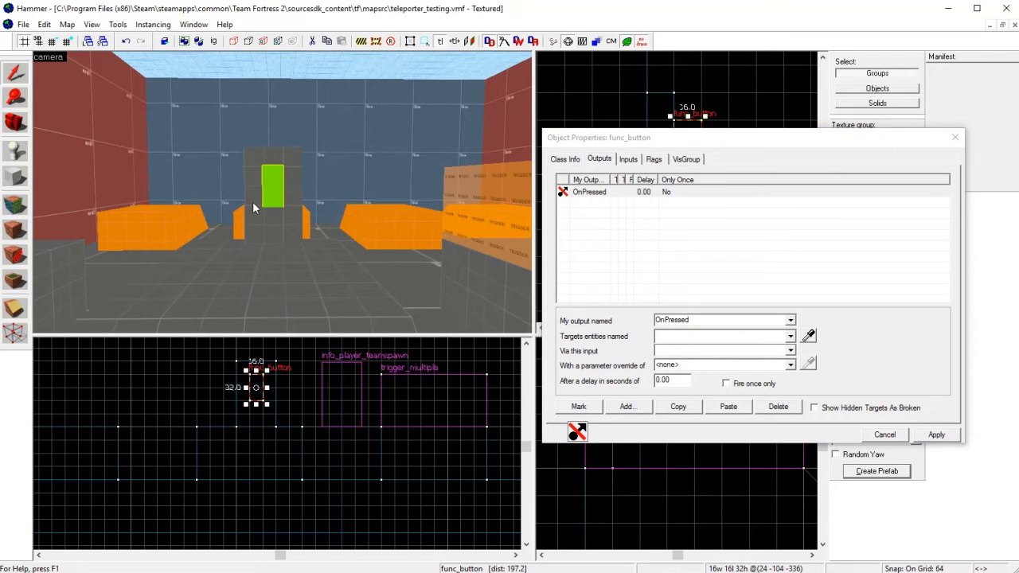
Examine the green button and the orange blocks around it from several sides
key("w")
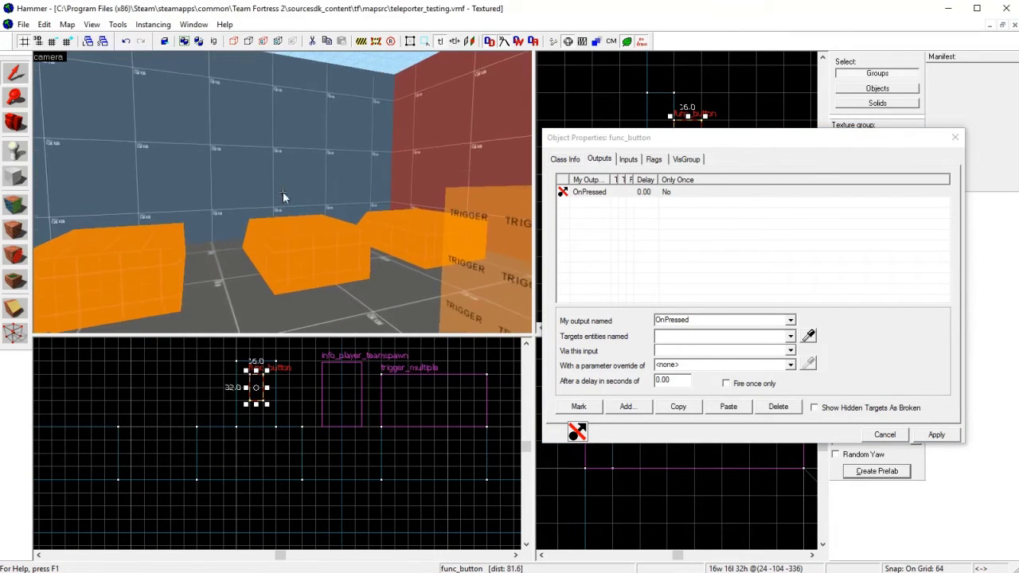
key("d")
key("z")
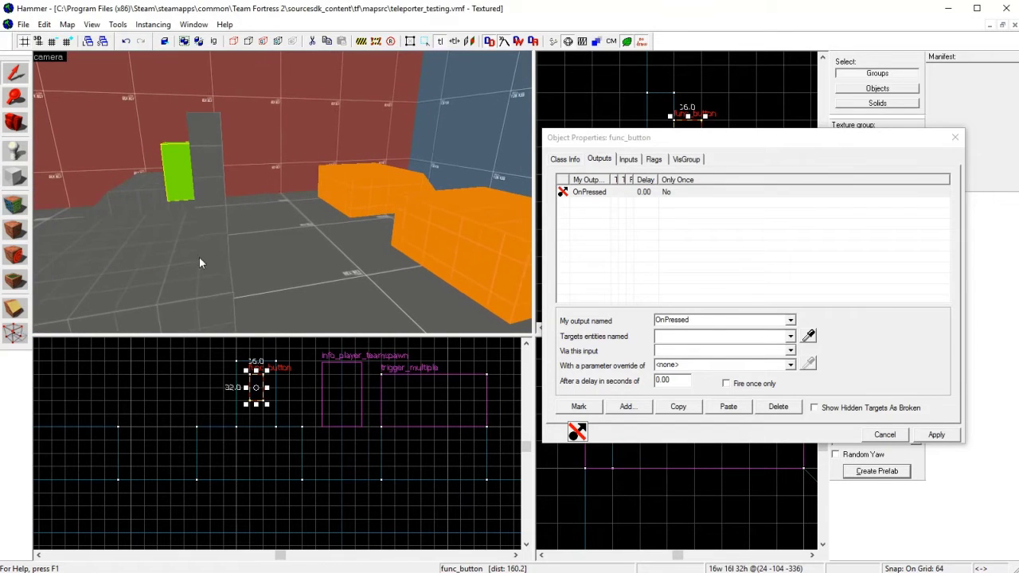
key("z")
key("a")
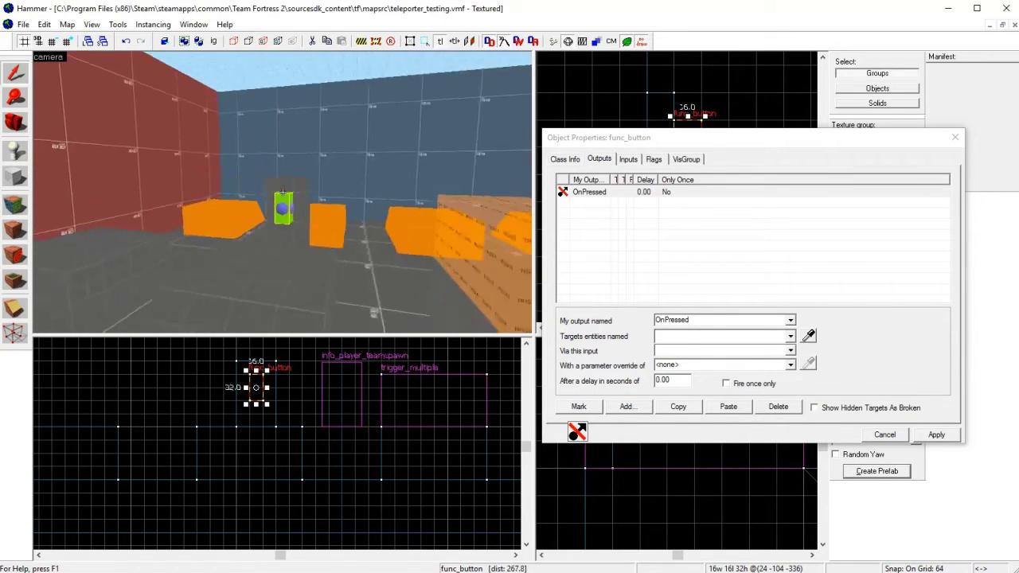
key("z")
key("w")
key("d")
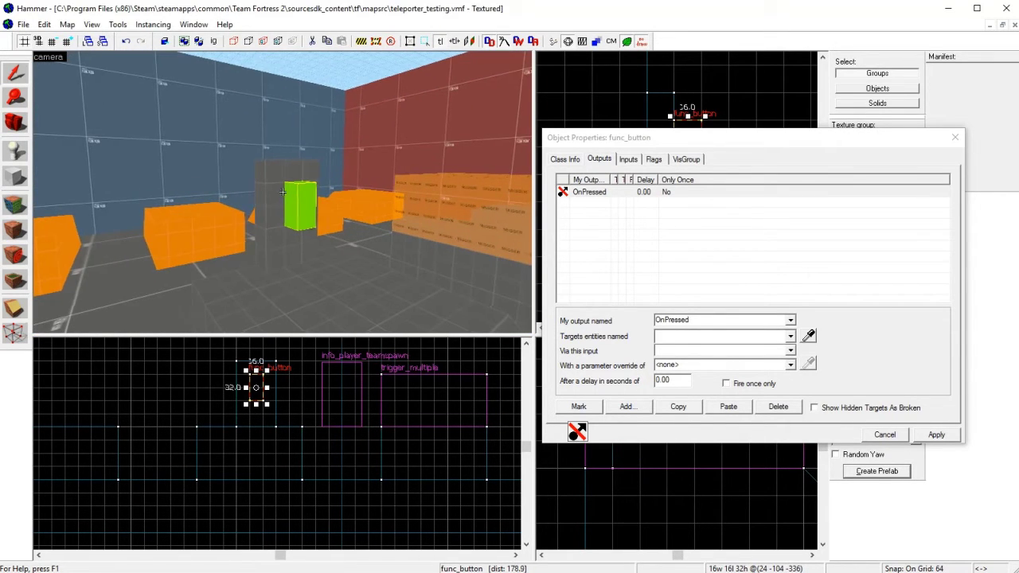
Target the OnPressed output at !activator via AddOutput with the parameter override "origin -246.0 -97.0 -265.0"
left_click(790, 338)
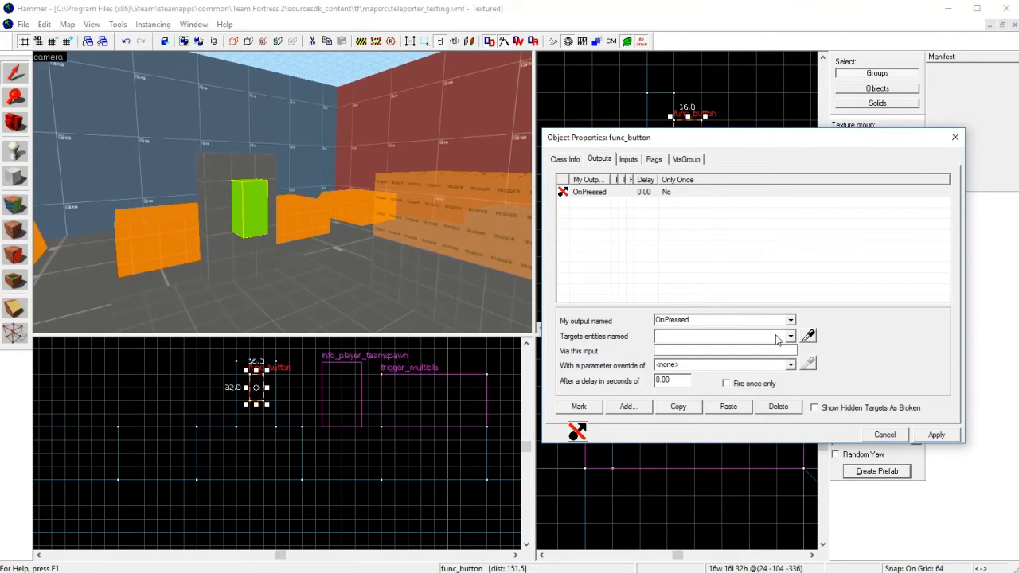
type("!activator")
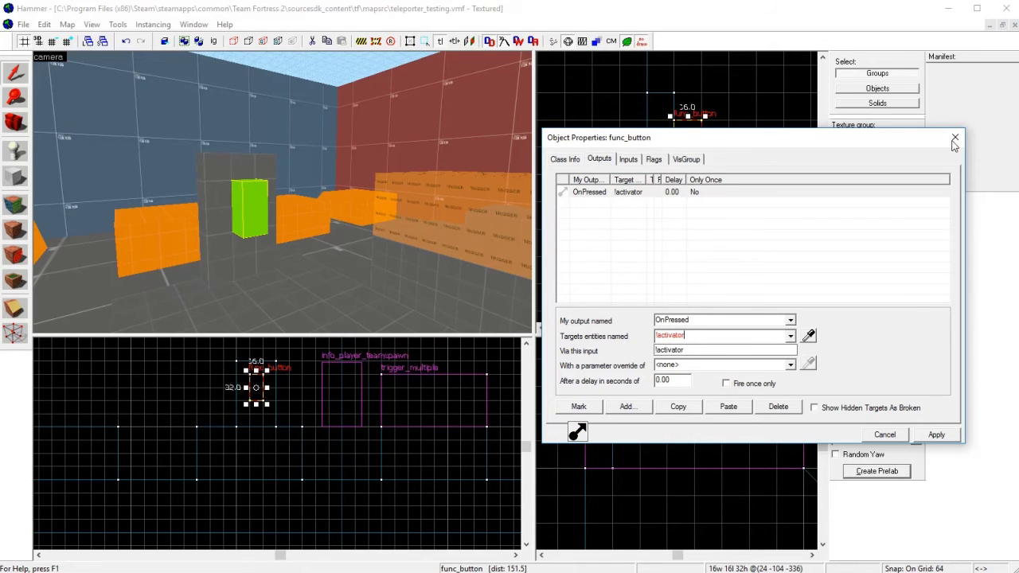
left_click(790, 352)
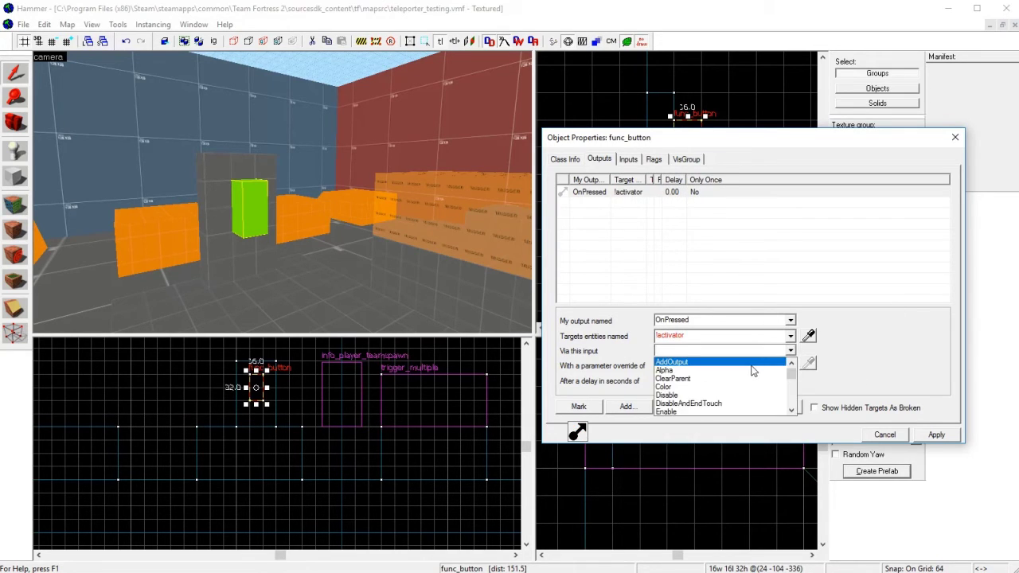
left_click(741, 363)
type("origin -246.0 -97.0 -265.0")
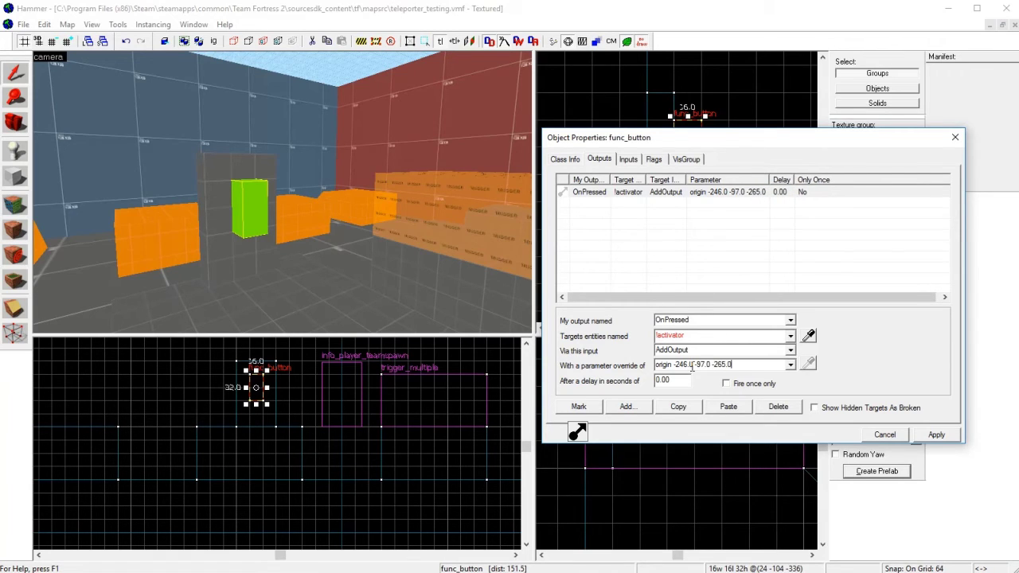
Apply the func_button's output settings and close its properties
left_click(928, 440)
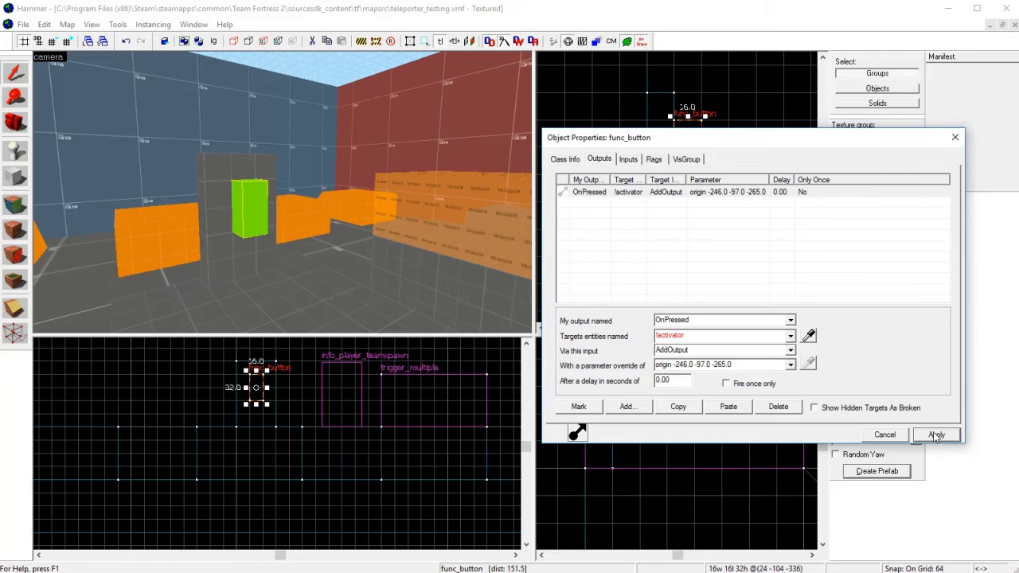
left_click(895, 438)
Examine the trigger brush, the orange blocks and the surrounding room in the 3D view
key("z")
key("d")
key("z")
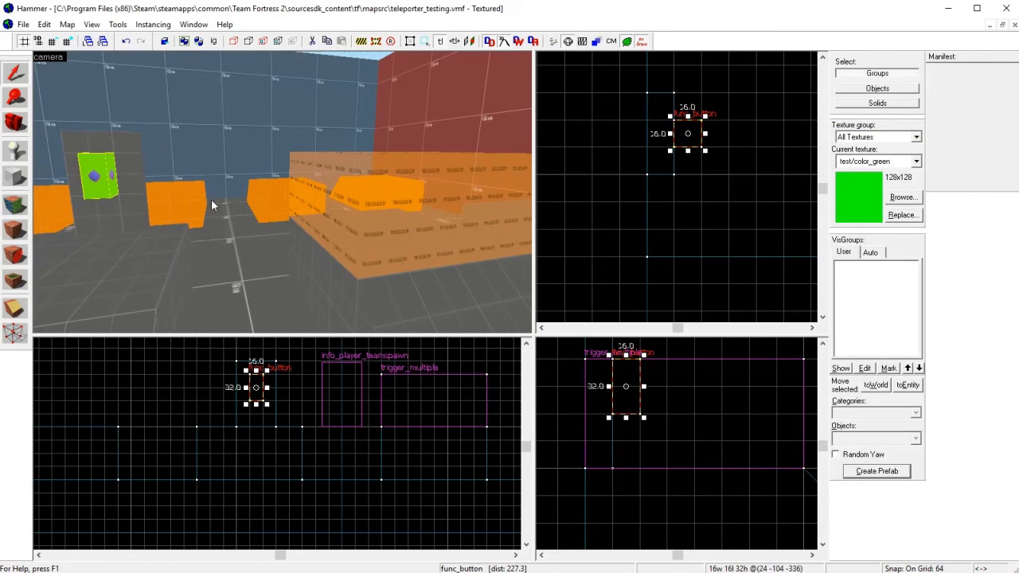
key("d")
key("a")
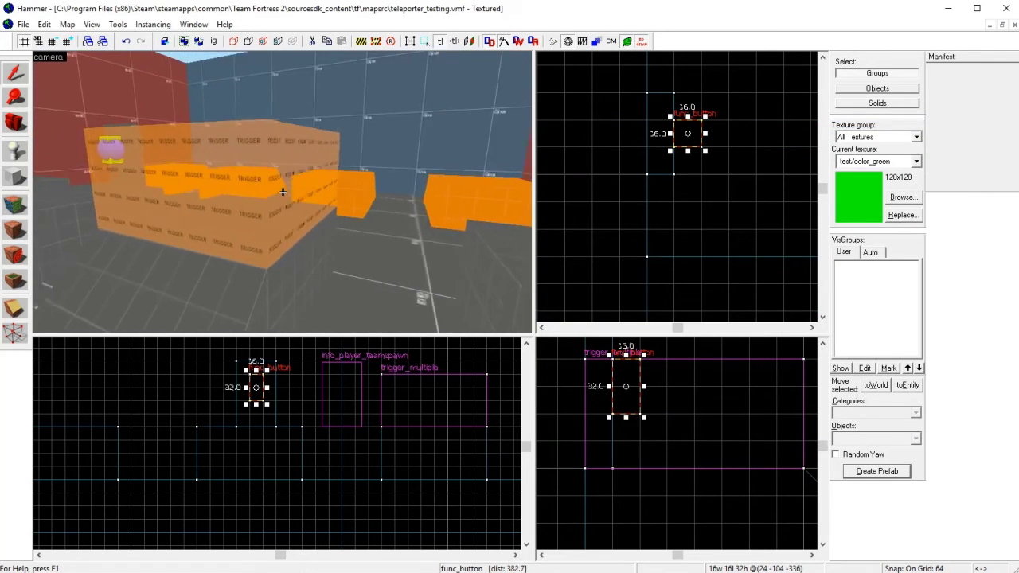
key("z")
key("w")
key("z")
key("z")
key("a")
key("w")
key("z")
key("z")
key("w")
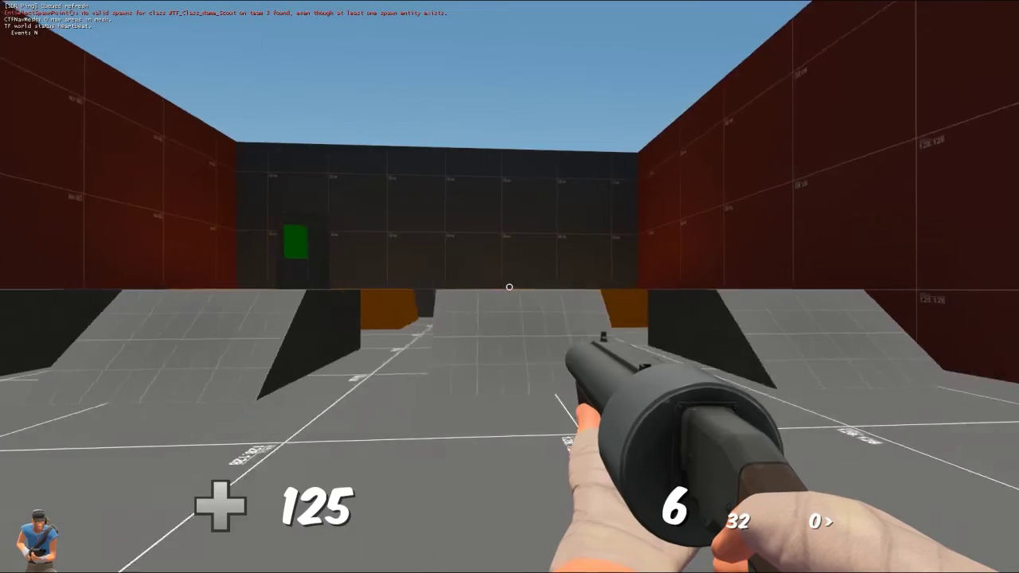
In Team Fortress 2, shoot the green button with the scattergun to test its teleport
key("w")
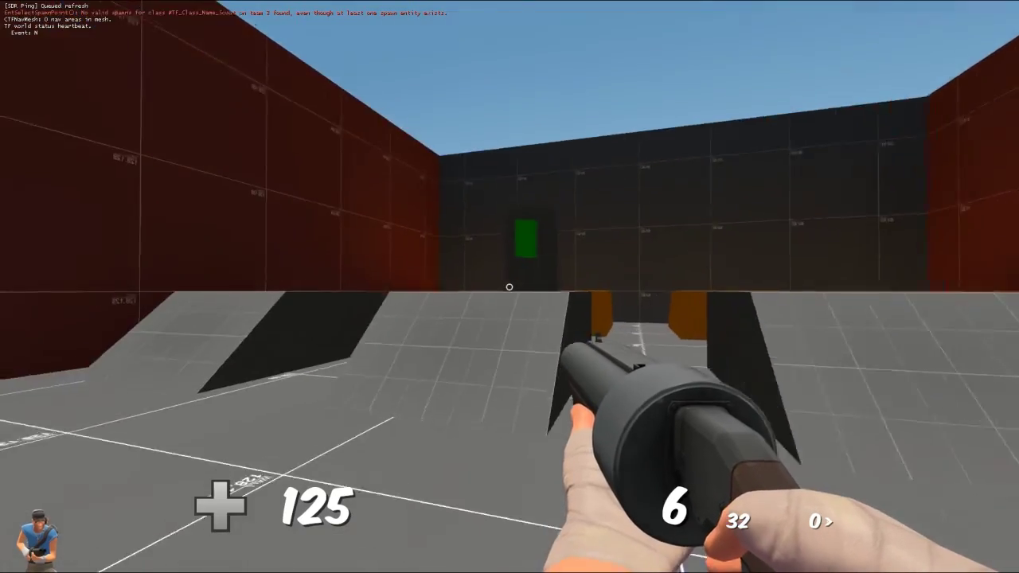
key("w")
key("s")
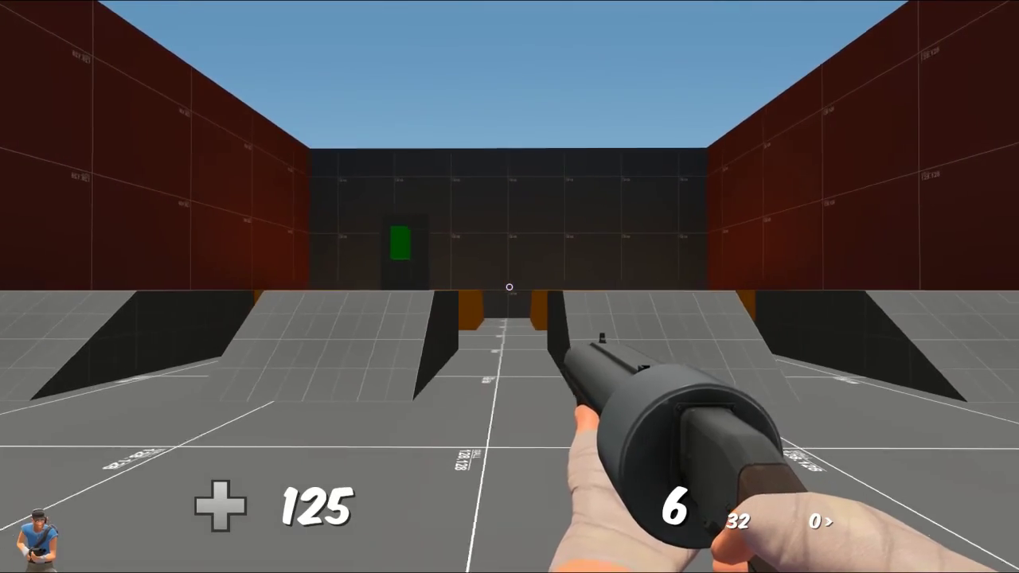
key("w")
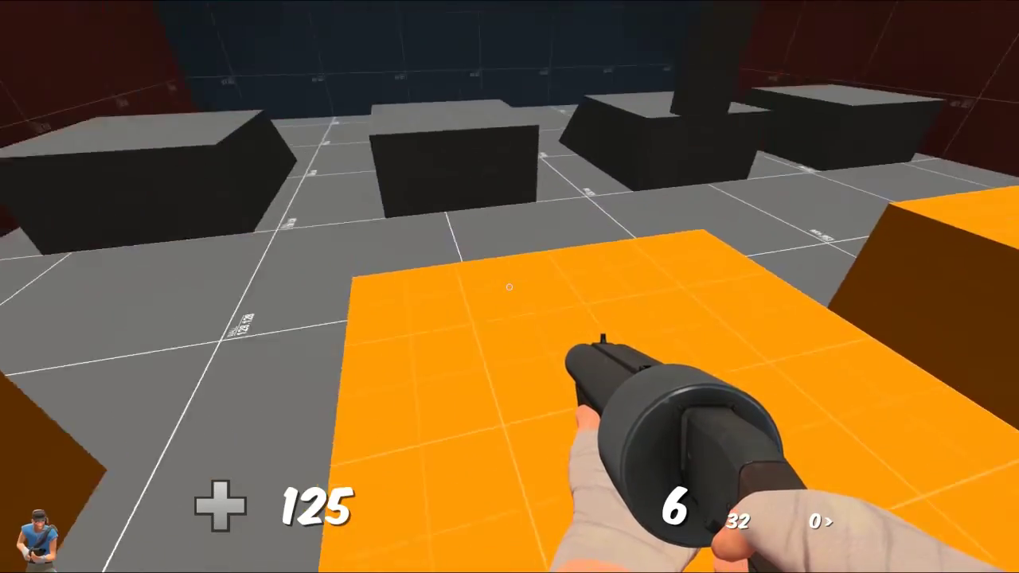
left_click(509, 287)
Switch to the pistol and shoot the green button from across the room to test its teleport
key("w")
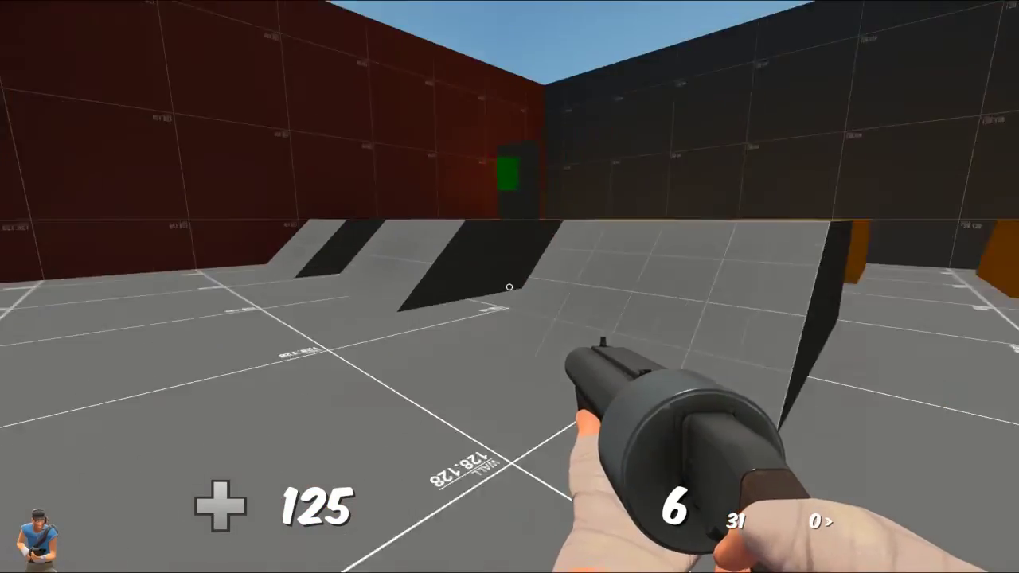
key("2")
key("s")
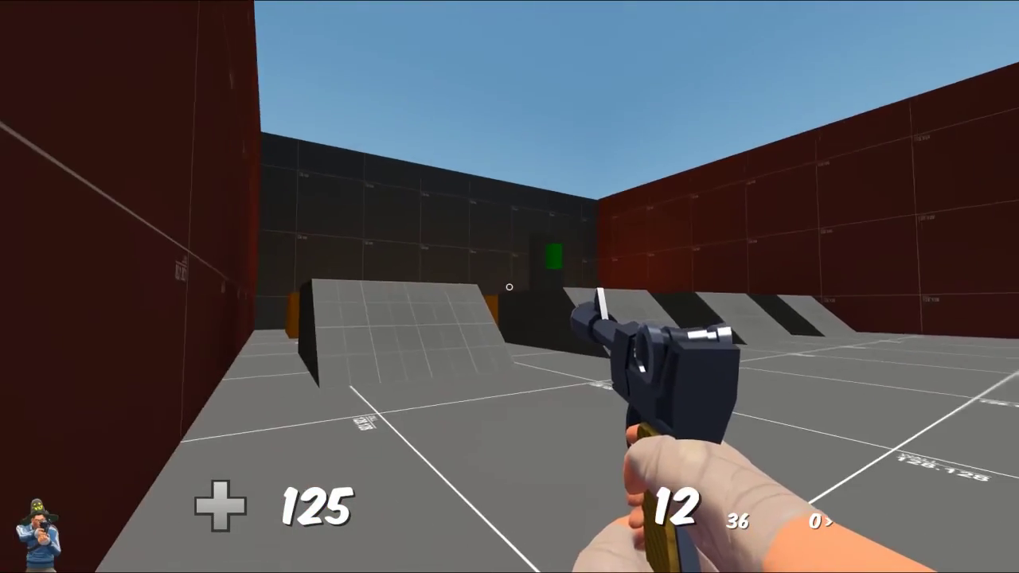
left_click(510, 286)
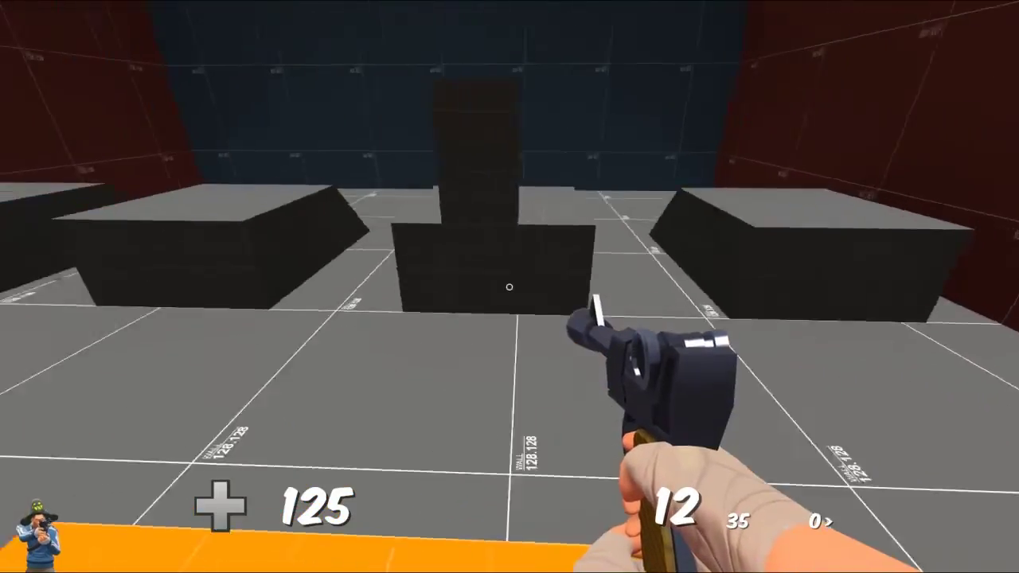
Return to the green button and hit it with the melee weapon to test its teleport
key("w")
key("w")
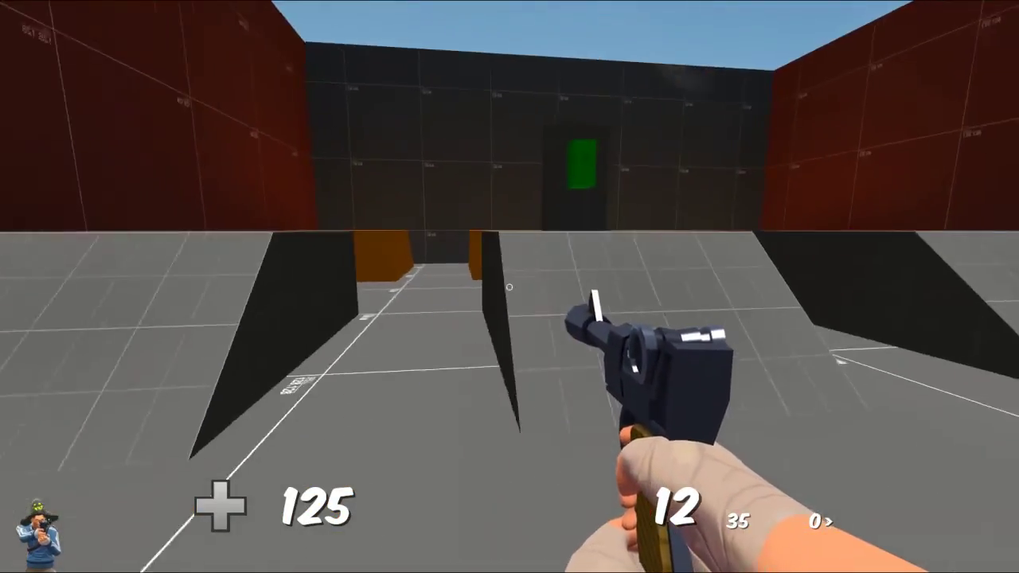
key("3")
left_click(510, 286)
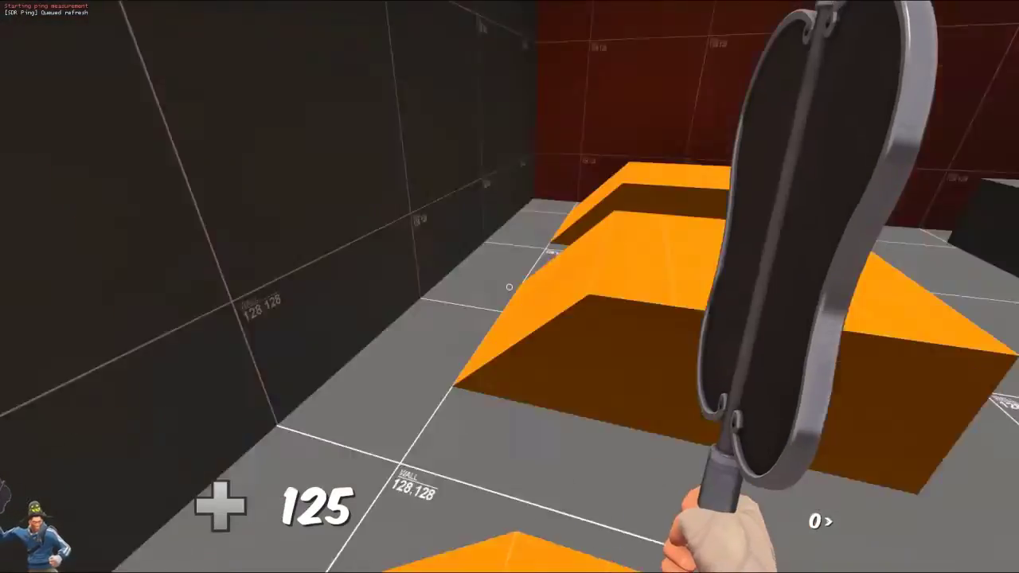
key("w")
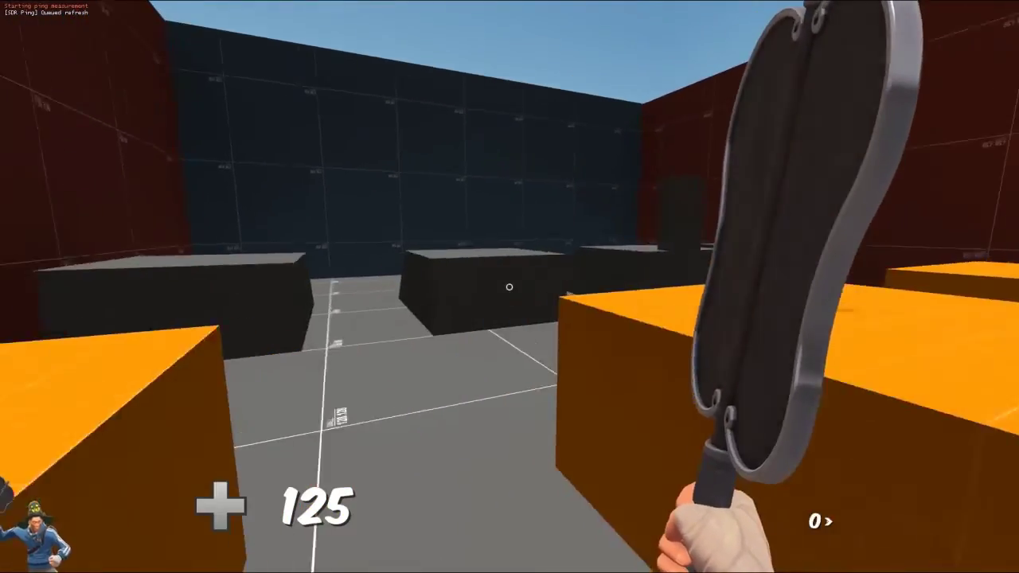
key("space")
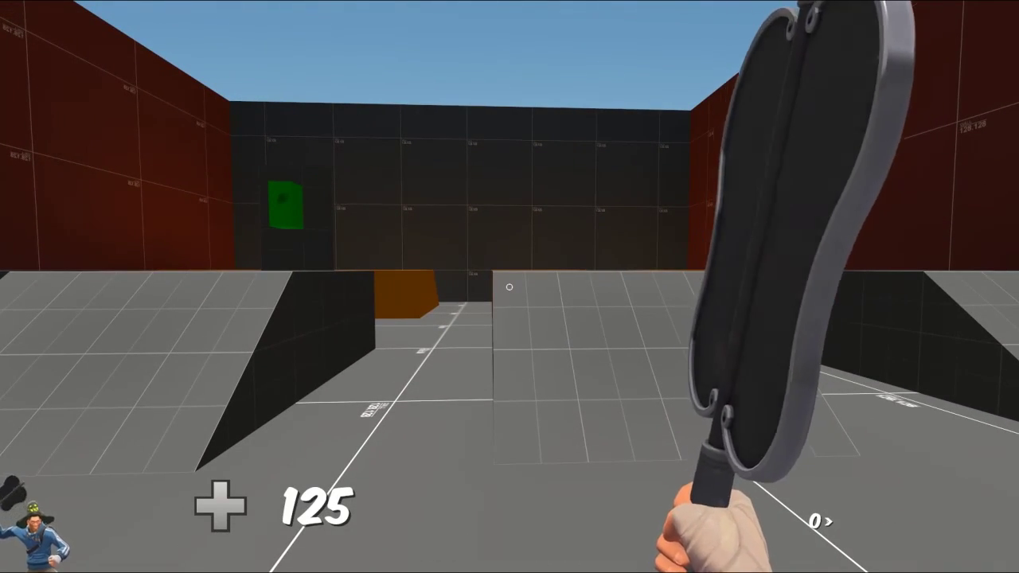
Walk between the grey ramps toward the orange blocks to inspect the teleport area
key("s")
key("a")
key("w")
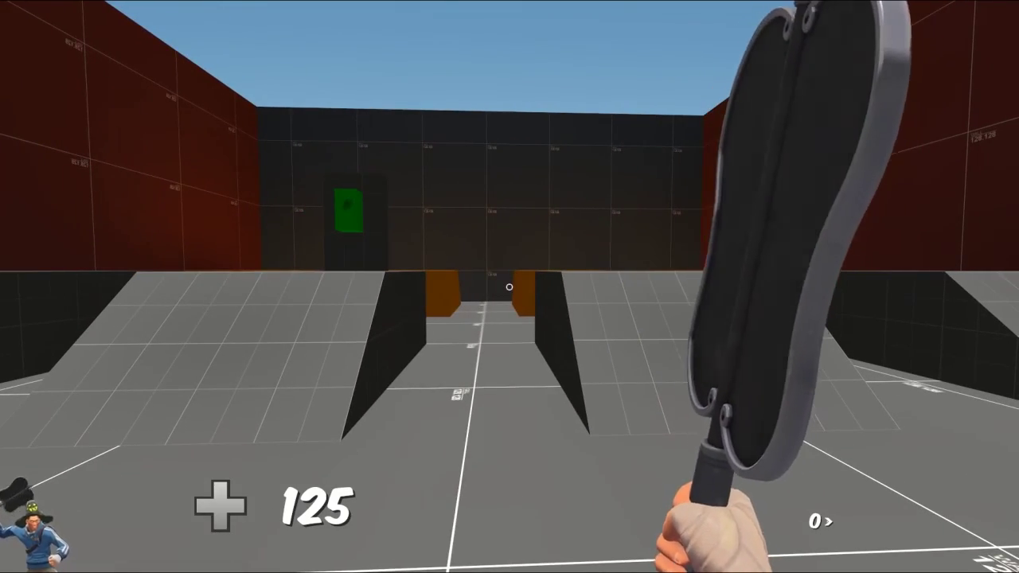
key("w")
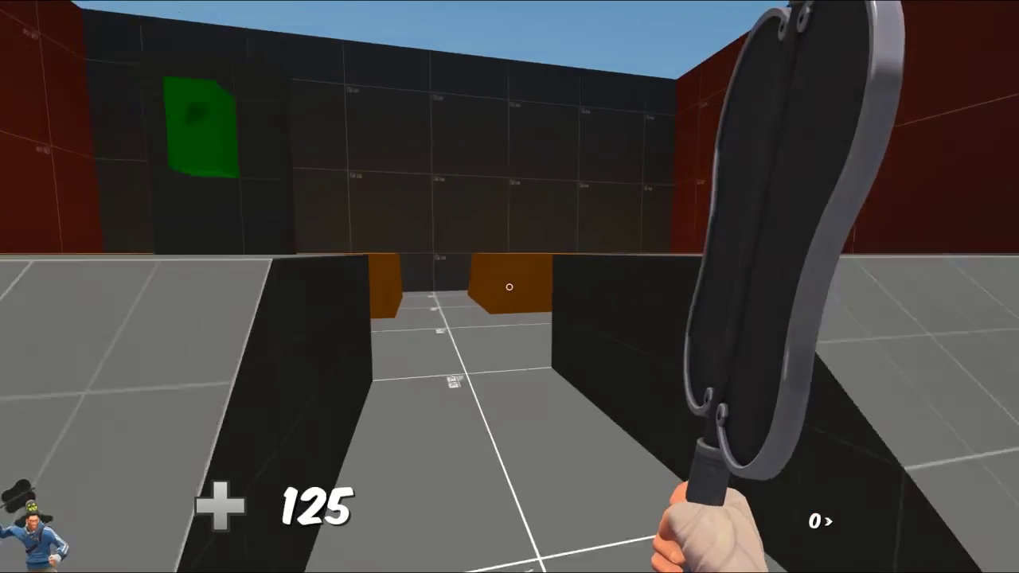
key("w")
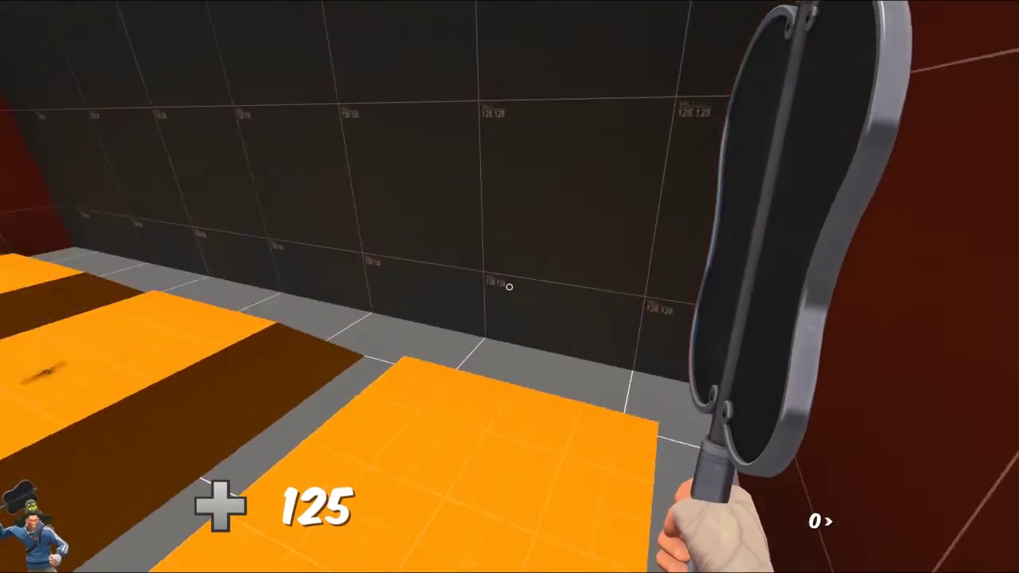
key("w")
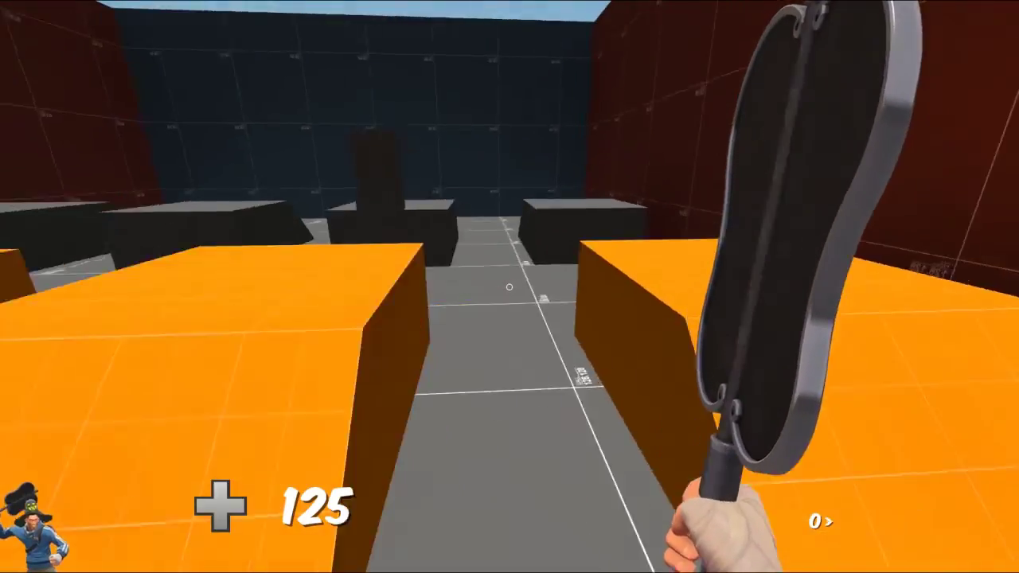